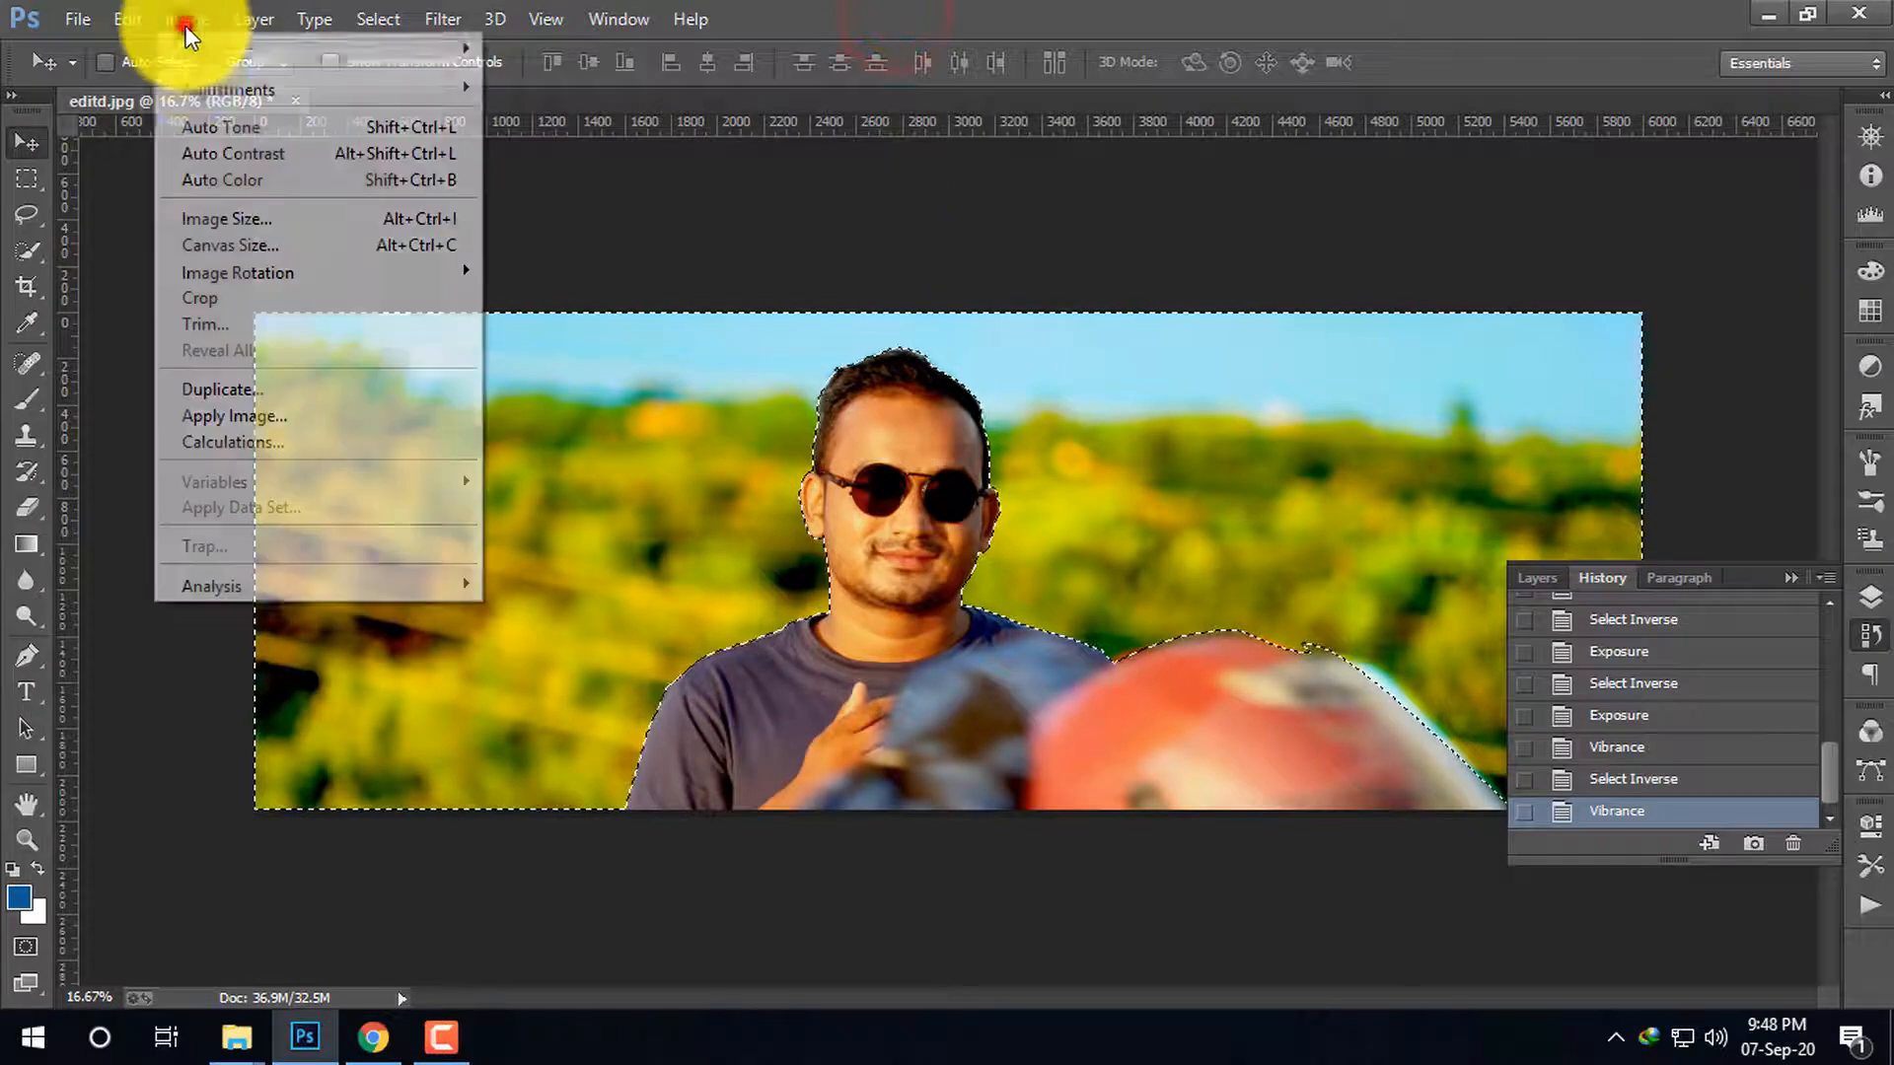
Open the Hue/Saturation adjustment for the selected background and move its dialog clear of the man's face.
{"action": "left_click", "coordinate": [271, 88]}
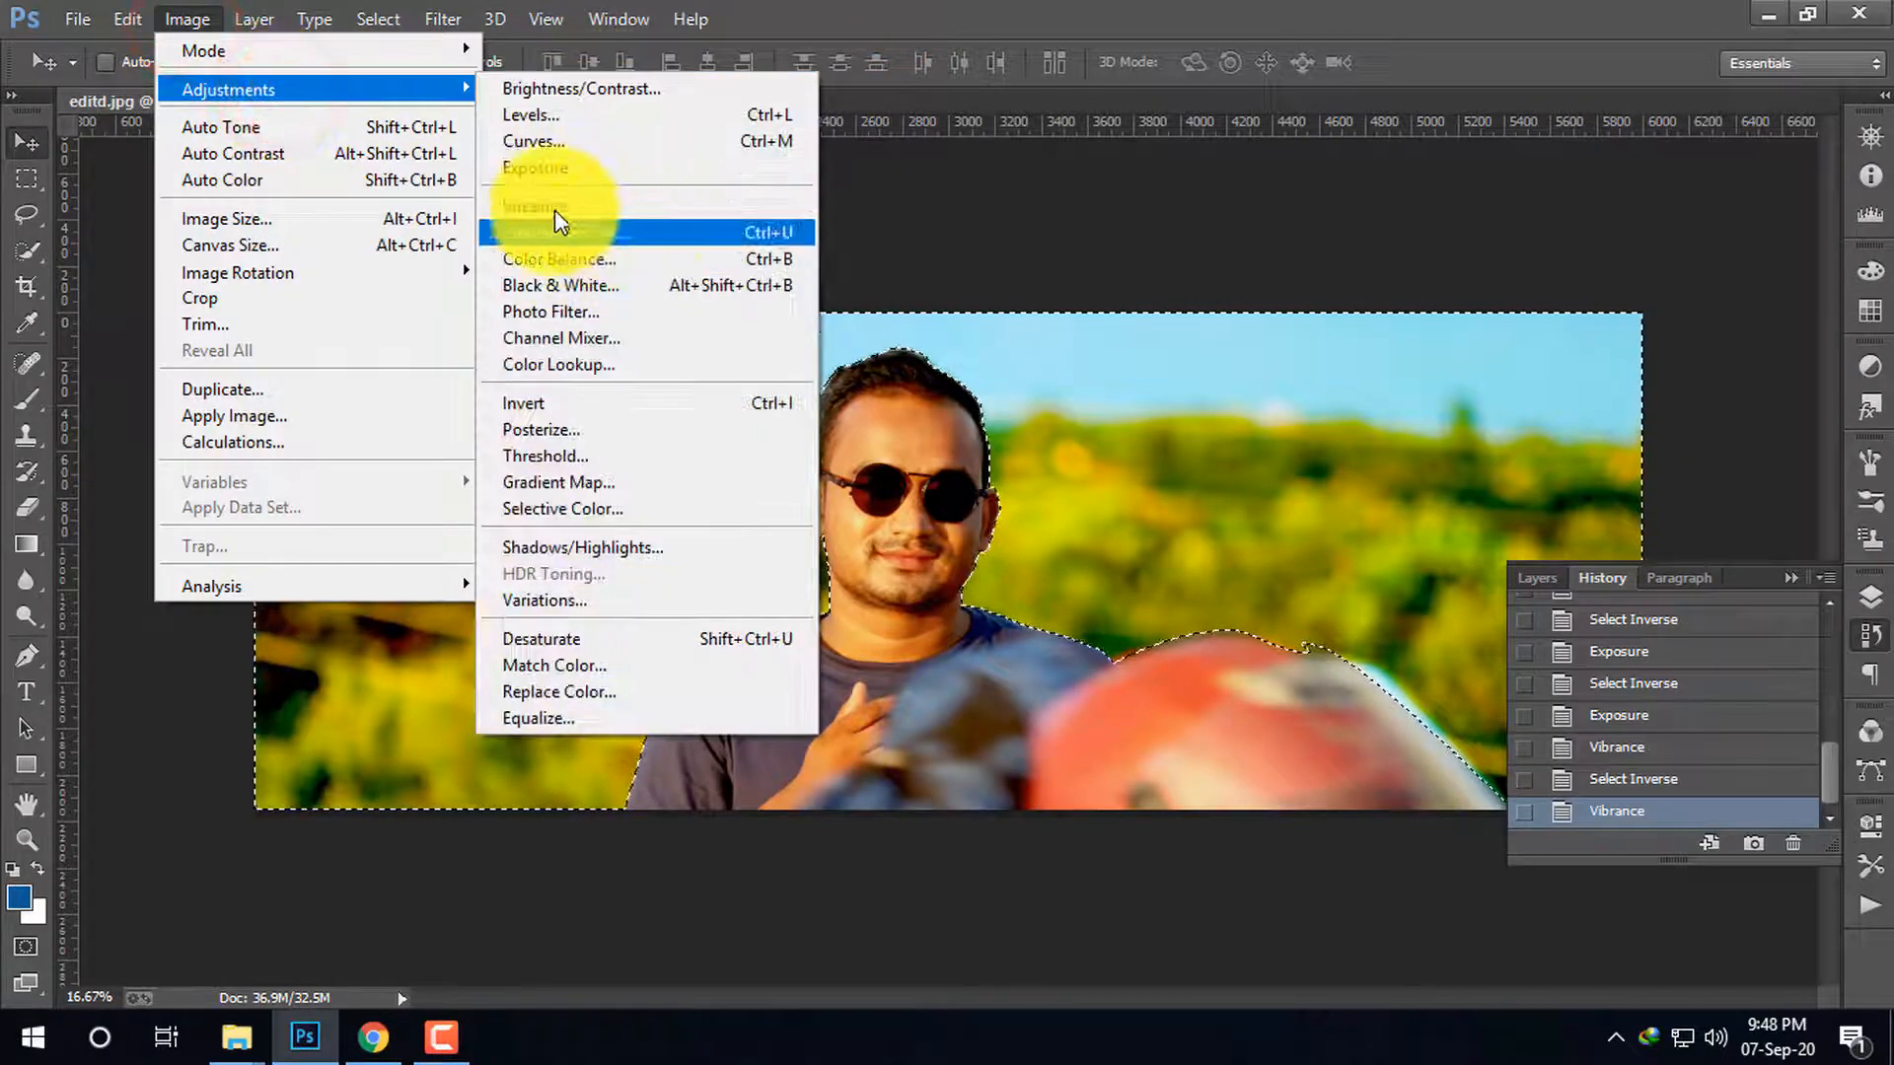
{"action": "left_click", "coordinate": [634, 232]}
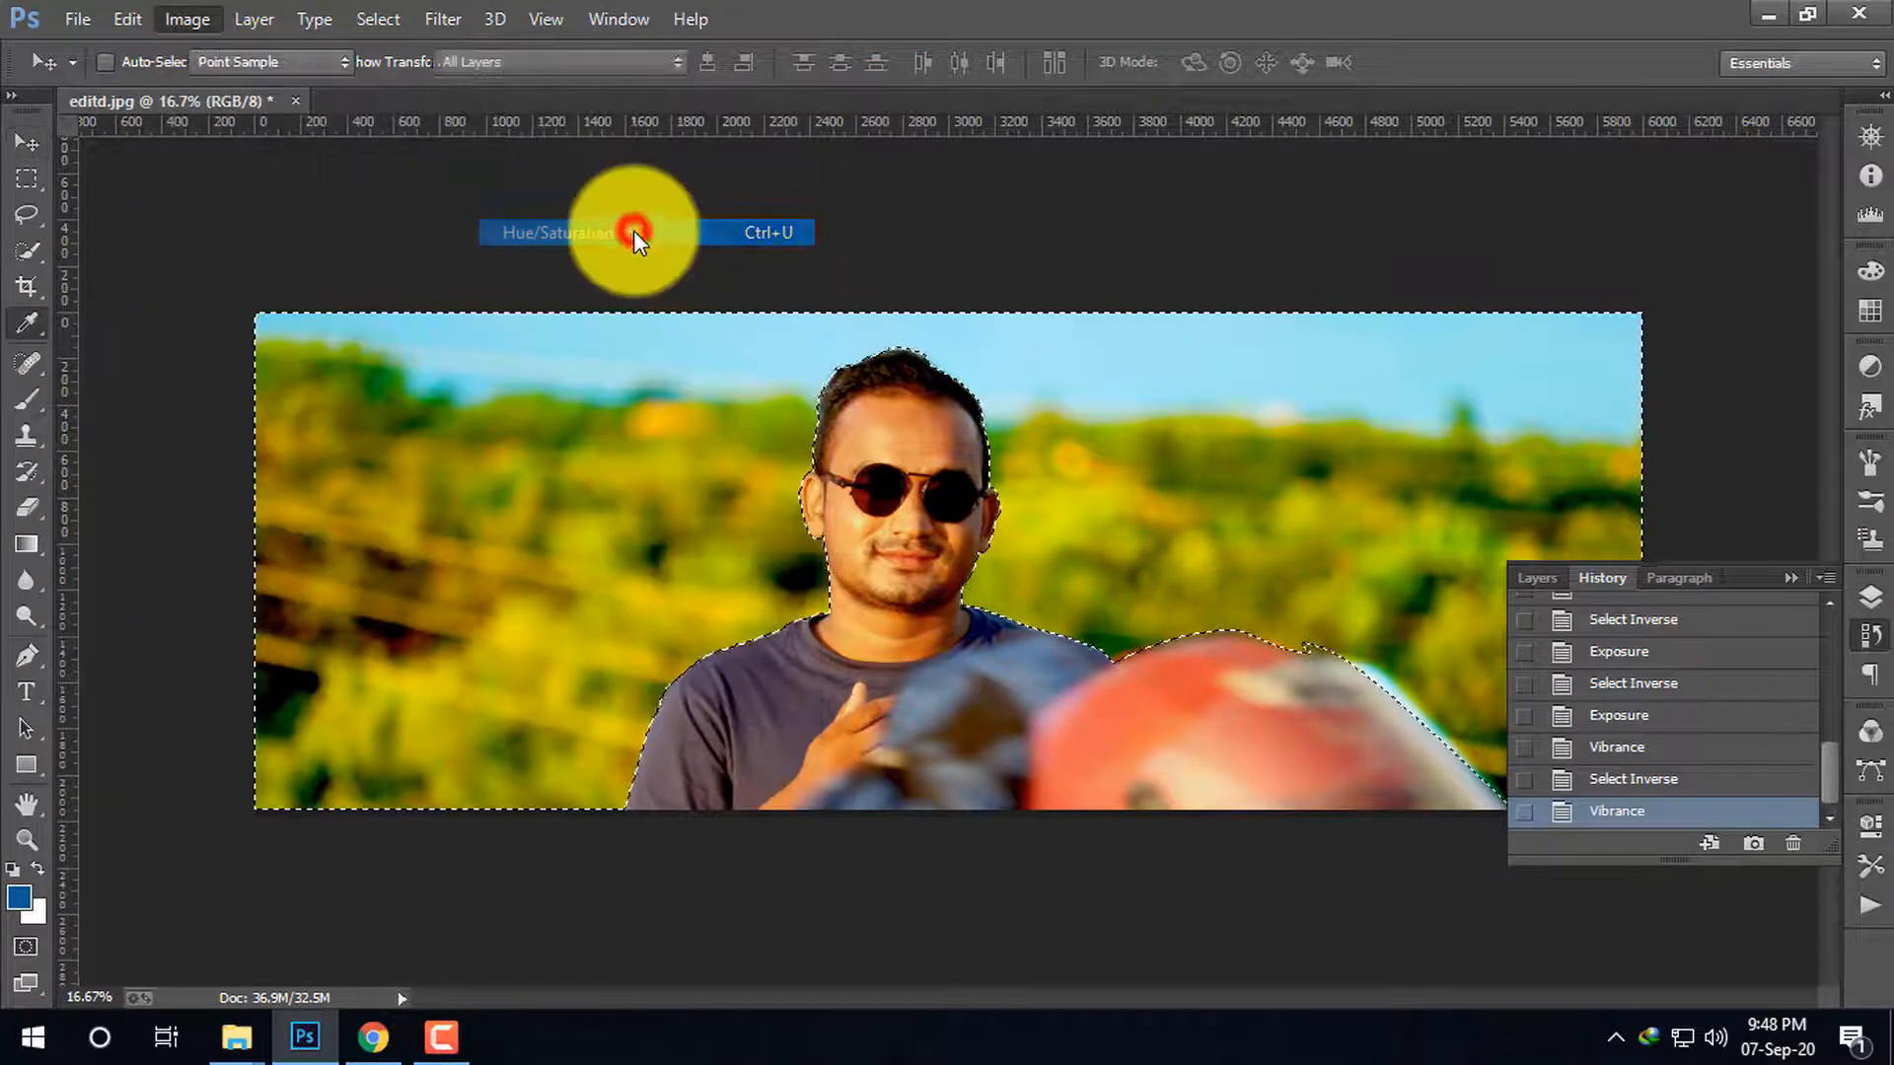
{"action": "left_click_drag", "start_coordinate": [962, 189], "coordinate": [495, 294]}
{"action": "left_click", "coordinate": [464, 339]}
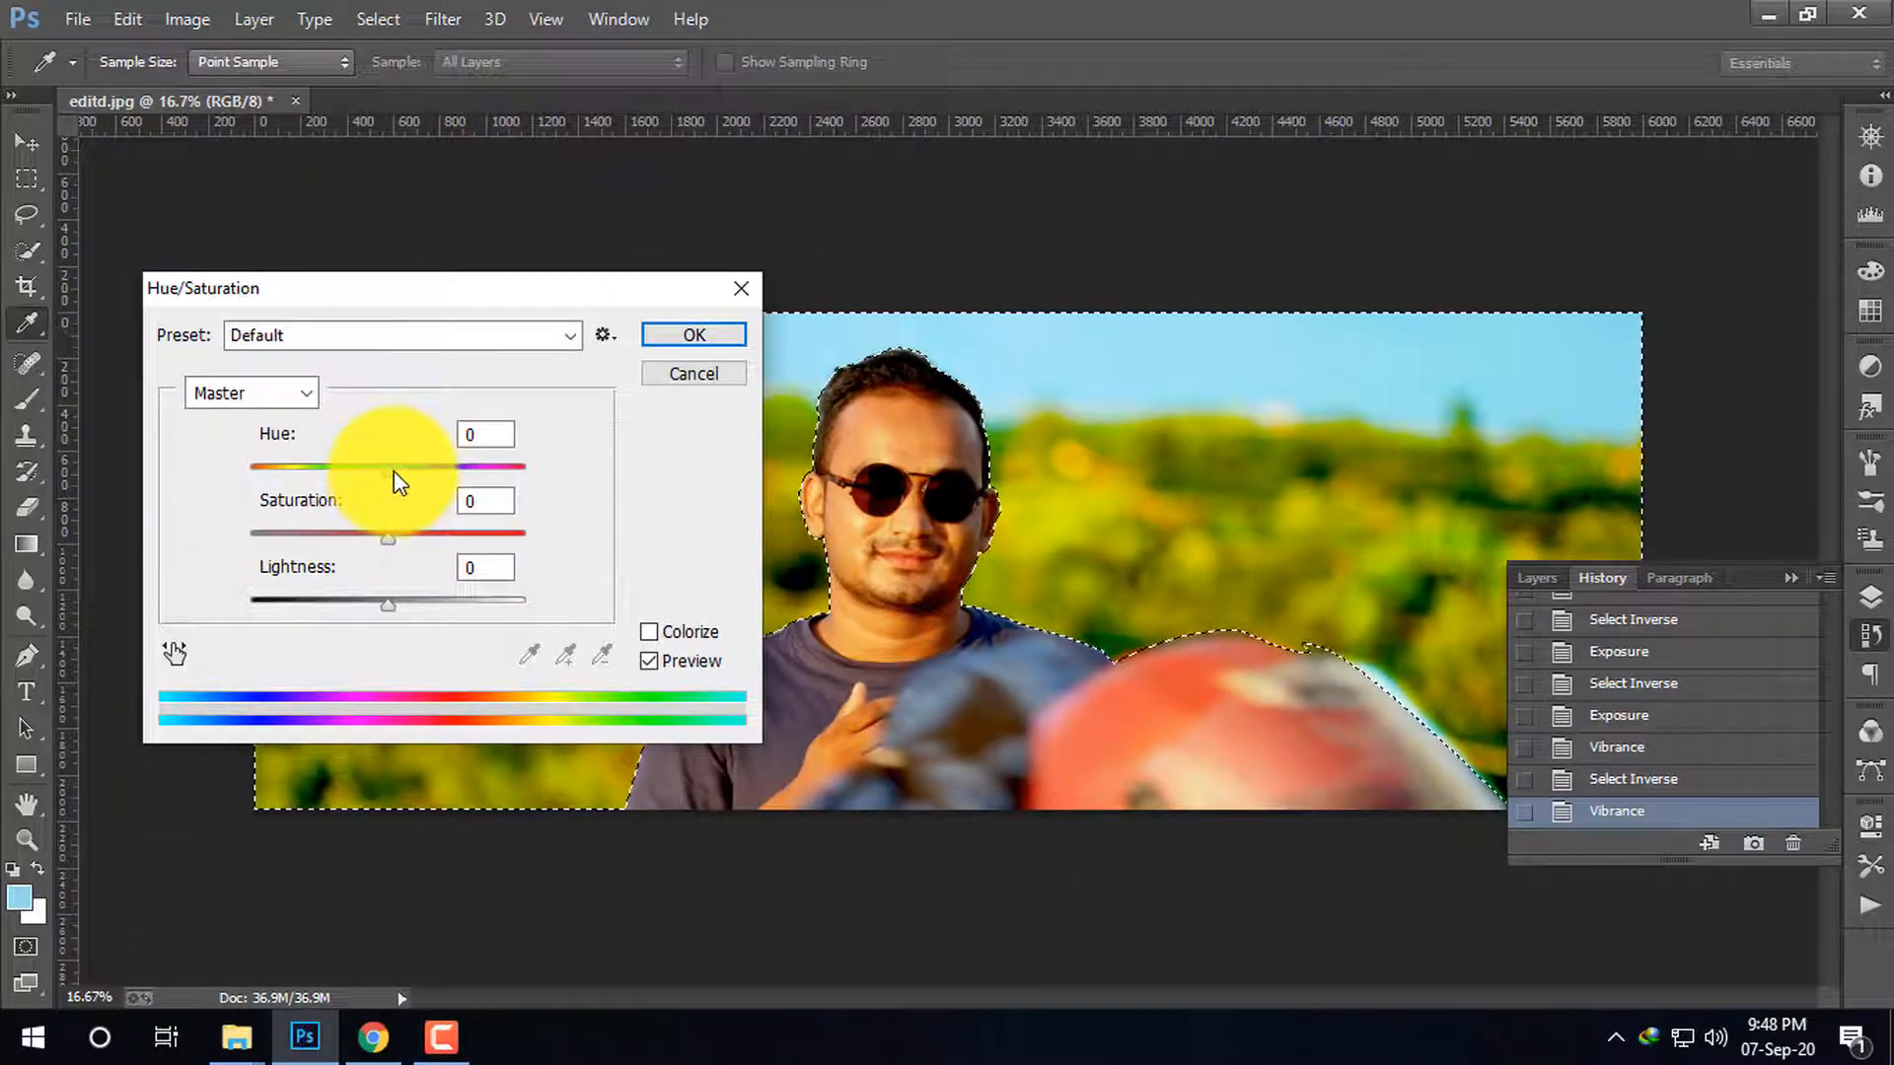
{"action": "left_click_drag", "start_coordinate": [489, 288], "coordinate": [1575, 137]}
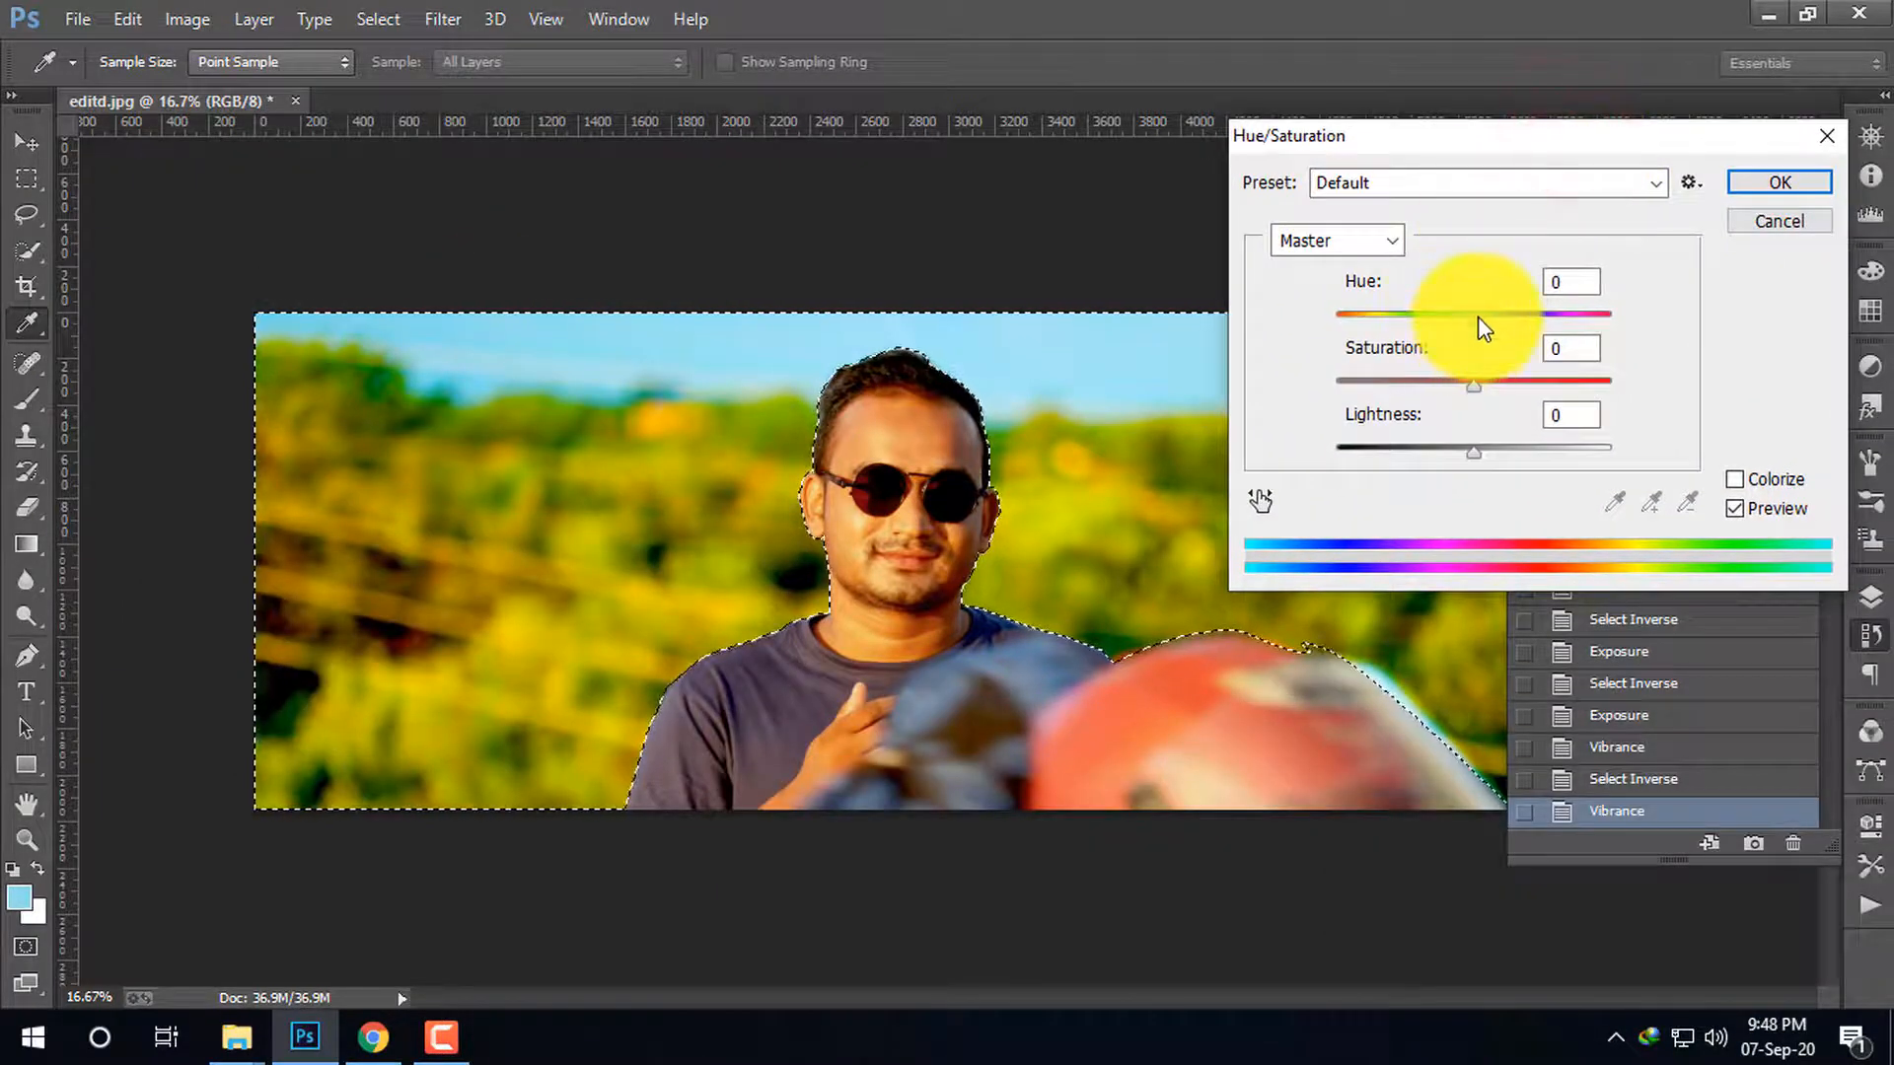
Try Hue shifts of -5 and +5 and a stronger Saturation on the selected background.
{"action": "mouse_move", "coordinate": [1478, 318]}
{"action": "left_mouse_down"}
{"action": "mouse_move", "coordinate": [1442, 318]}
{"action": "mouse_move", "coordinate": [1623, 316]}
{"action": "mouse_move", "coordinate": [1438, 325]}
{"action": "mouse_move", "coordinate": [1345, 368]}
{"action": "mouse_move", "coordinate": [1395, 339]}
{"action": "mouse_move", "coordinate": [1447, 357]}
{"action": "mouse_move", "coordinate": [1524, 345]}
{"action": "mouse_move", "coordinate": [1511, 381]}
{"action": "mouse_move", "coordinate": [1572, 381]}
{"action": "mouse_move", "coordinate": [1465, 317]}
{"action": "left_mouse_up"}
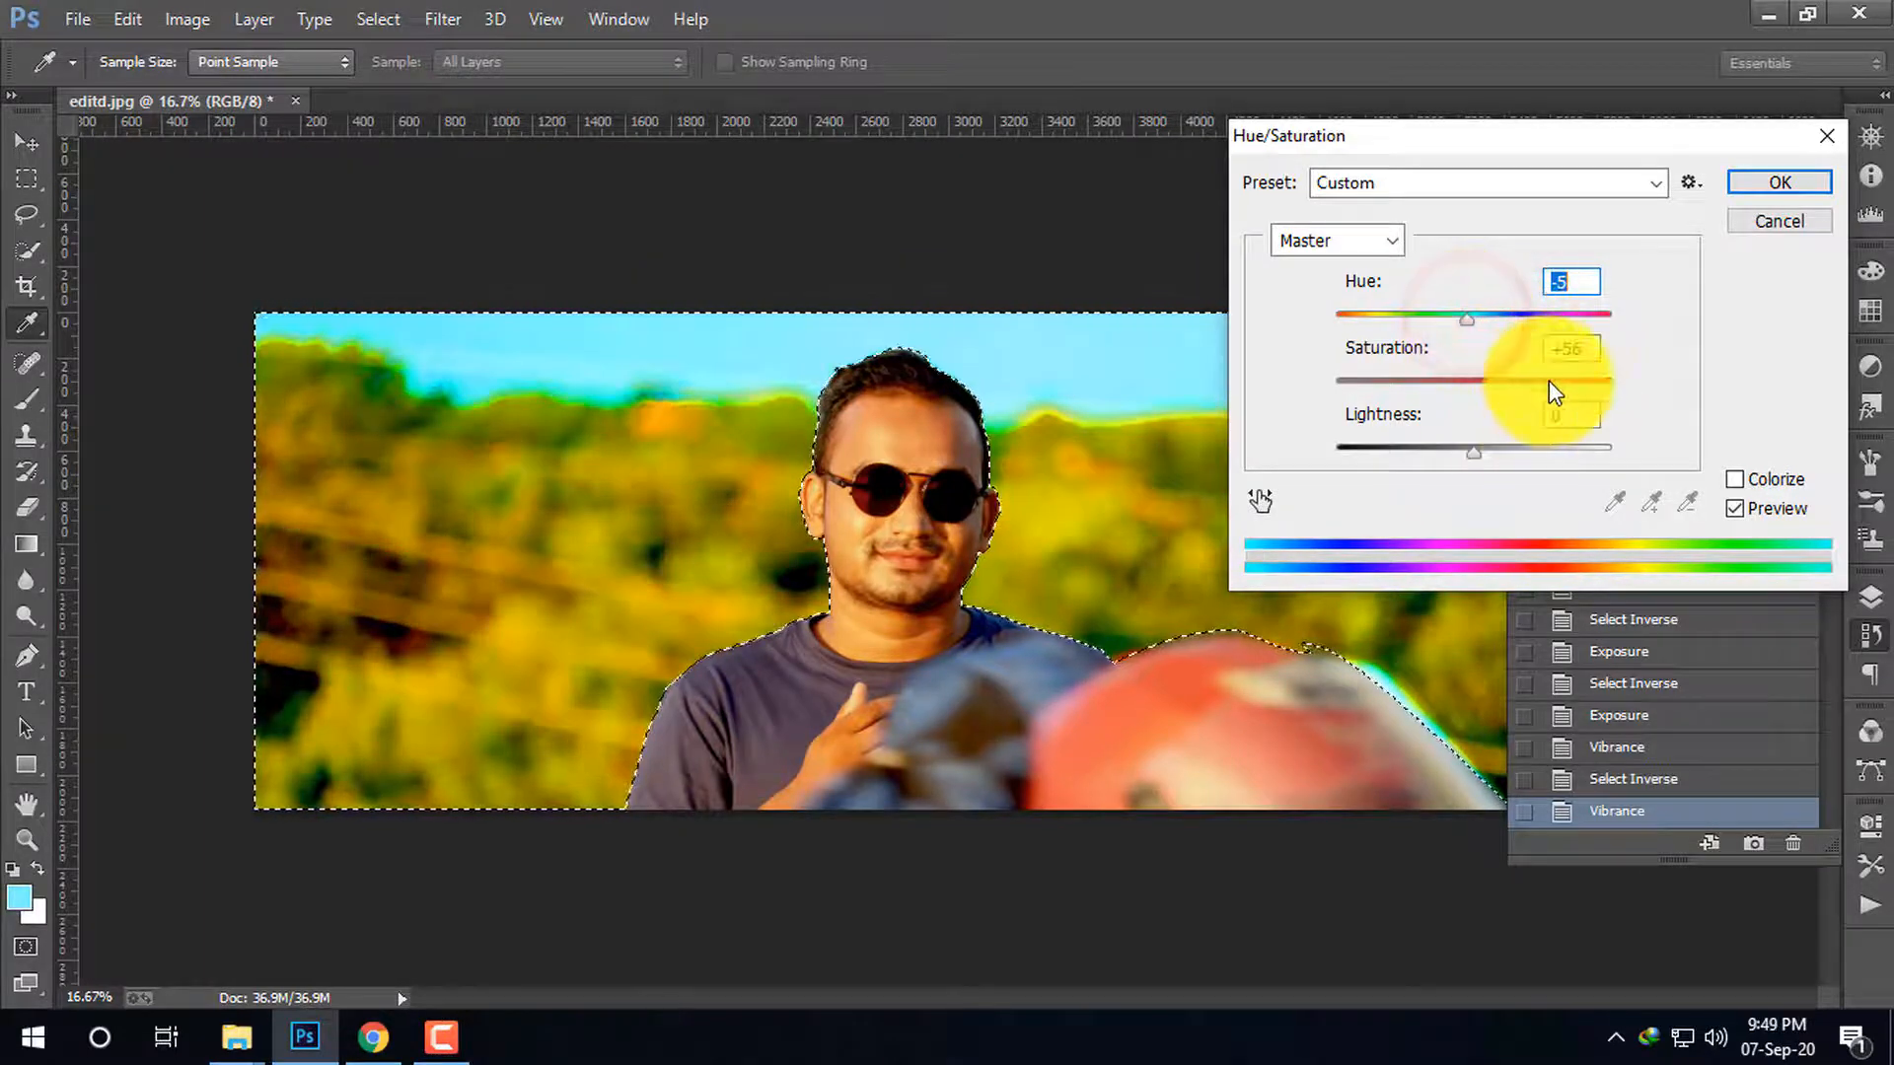
{"action": "left_click_drag", "start_coordinate": [1549, 383], "coordinate": [1496, 382]}
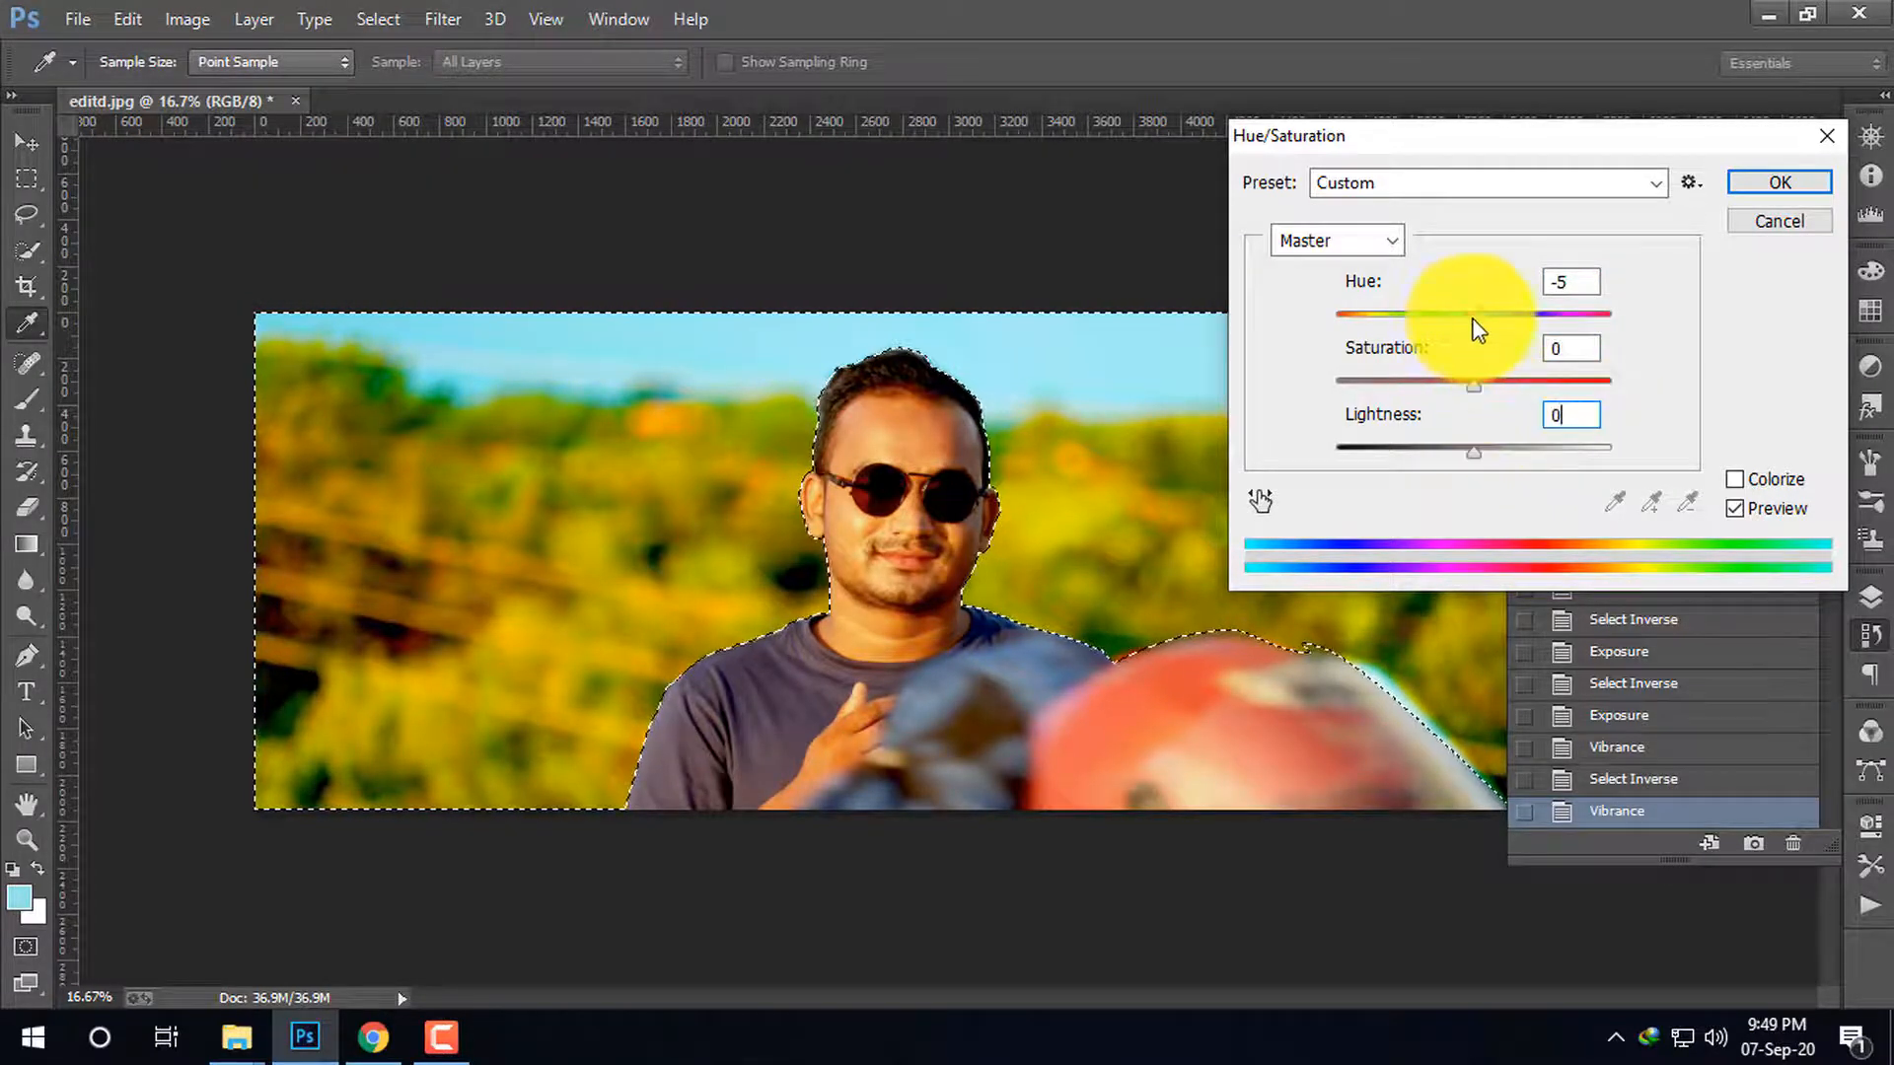
{"action": "left_click_drag", "start_coordinate": [1467, 317], "coordinate": [1497, 347]}
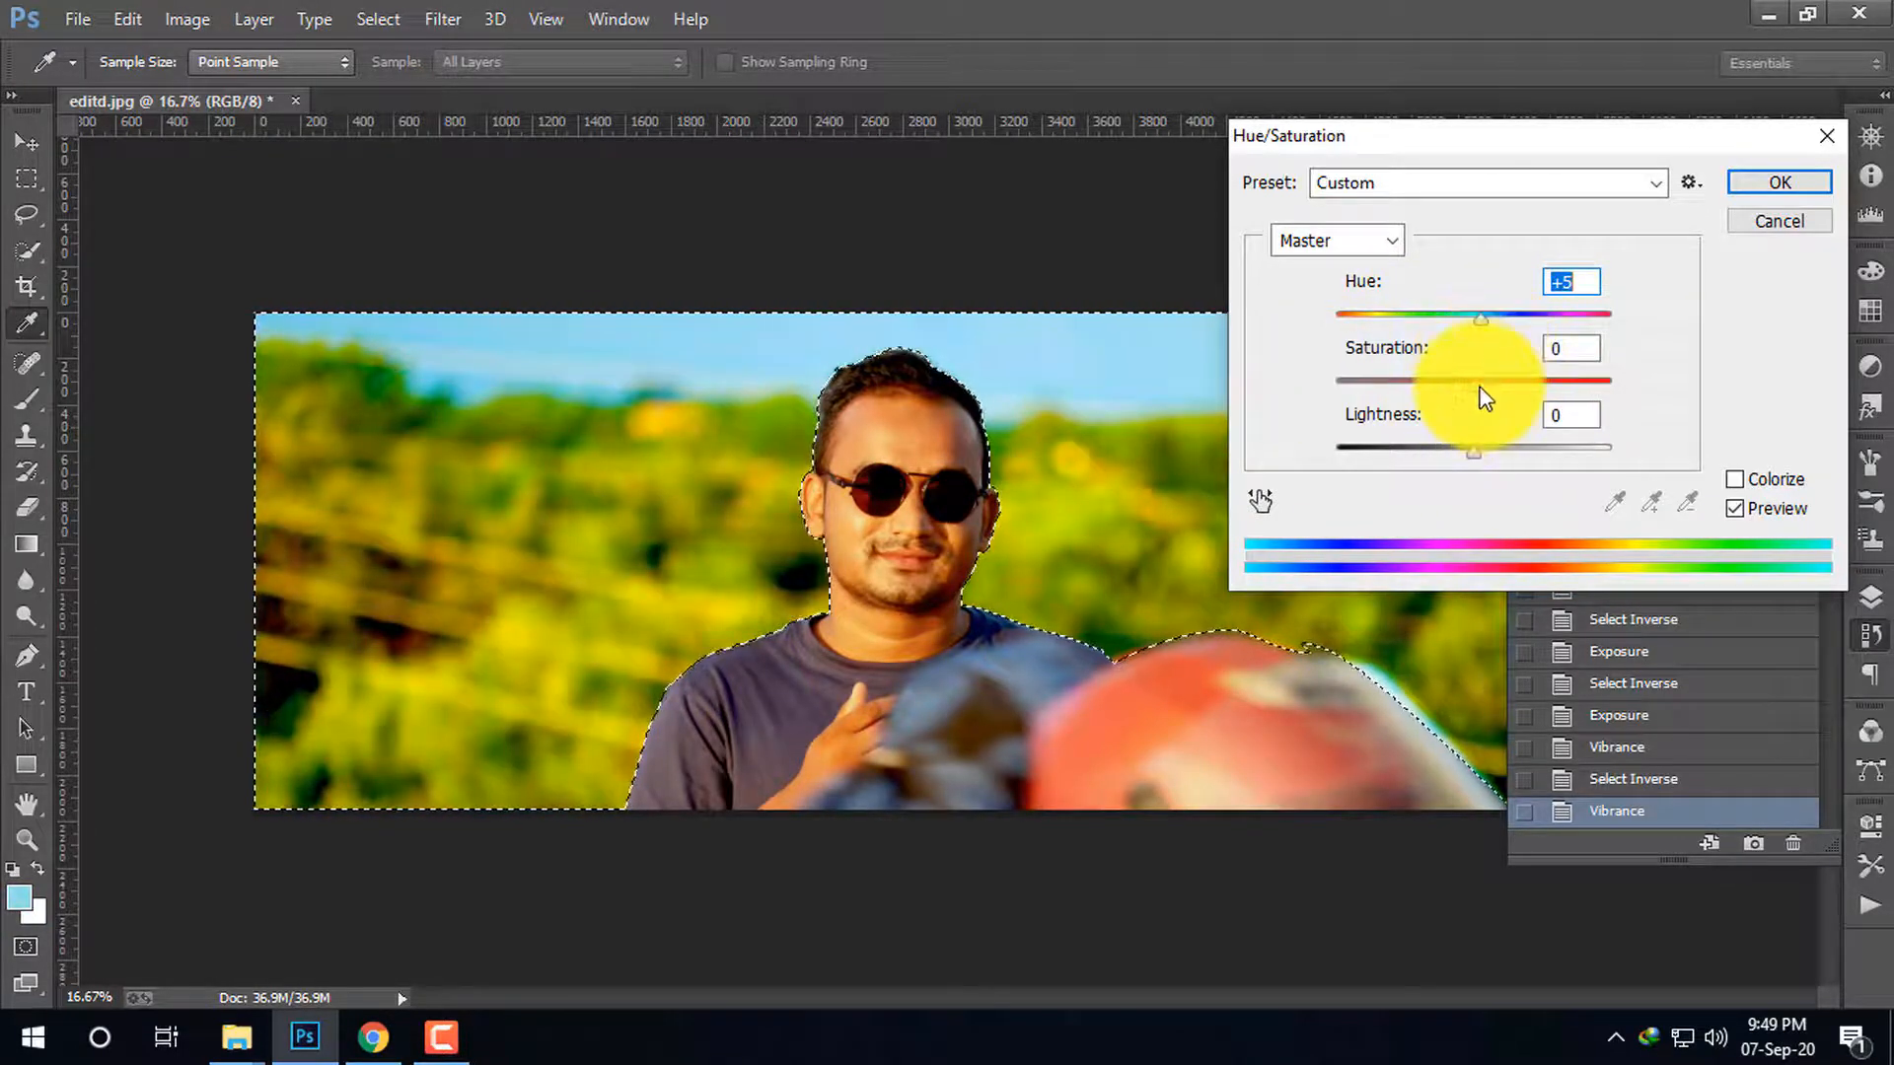
Reset Hue and Saturation to 0, keep Lightness at 0, and apply the Hue/Saturation adjustment.
{"action": "type", "text": "0"}
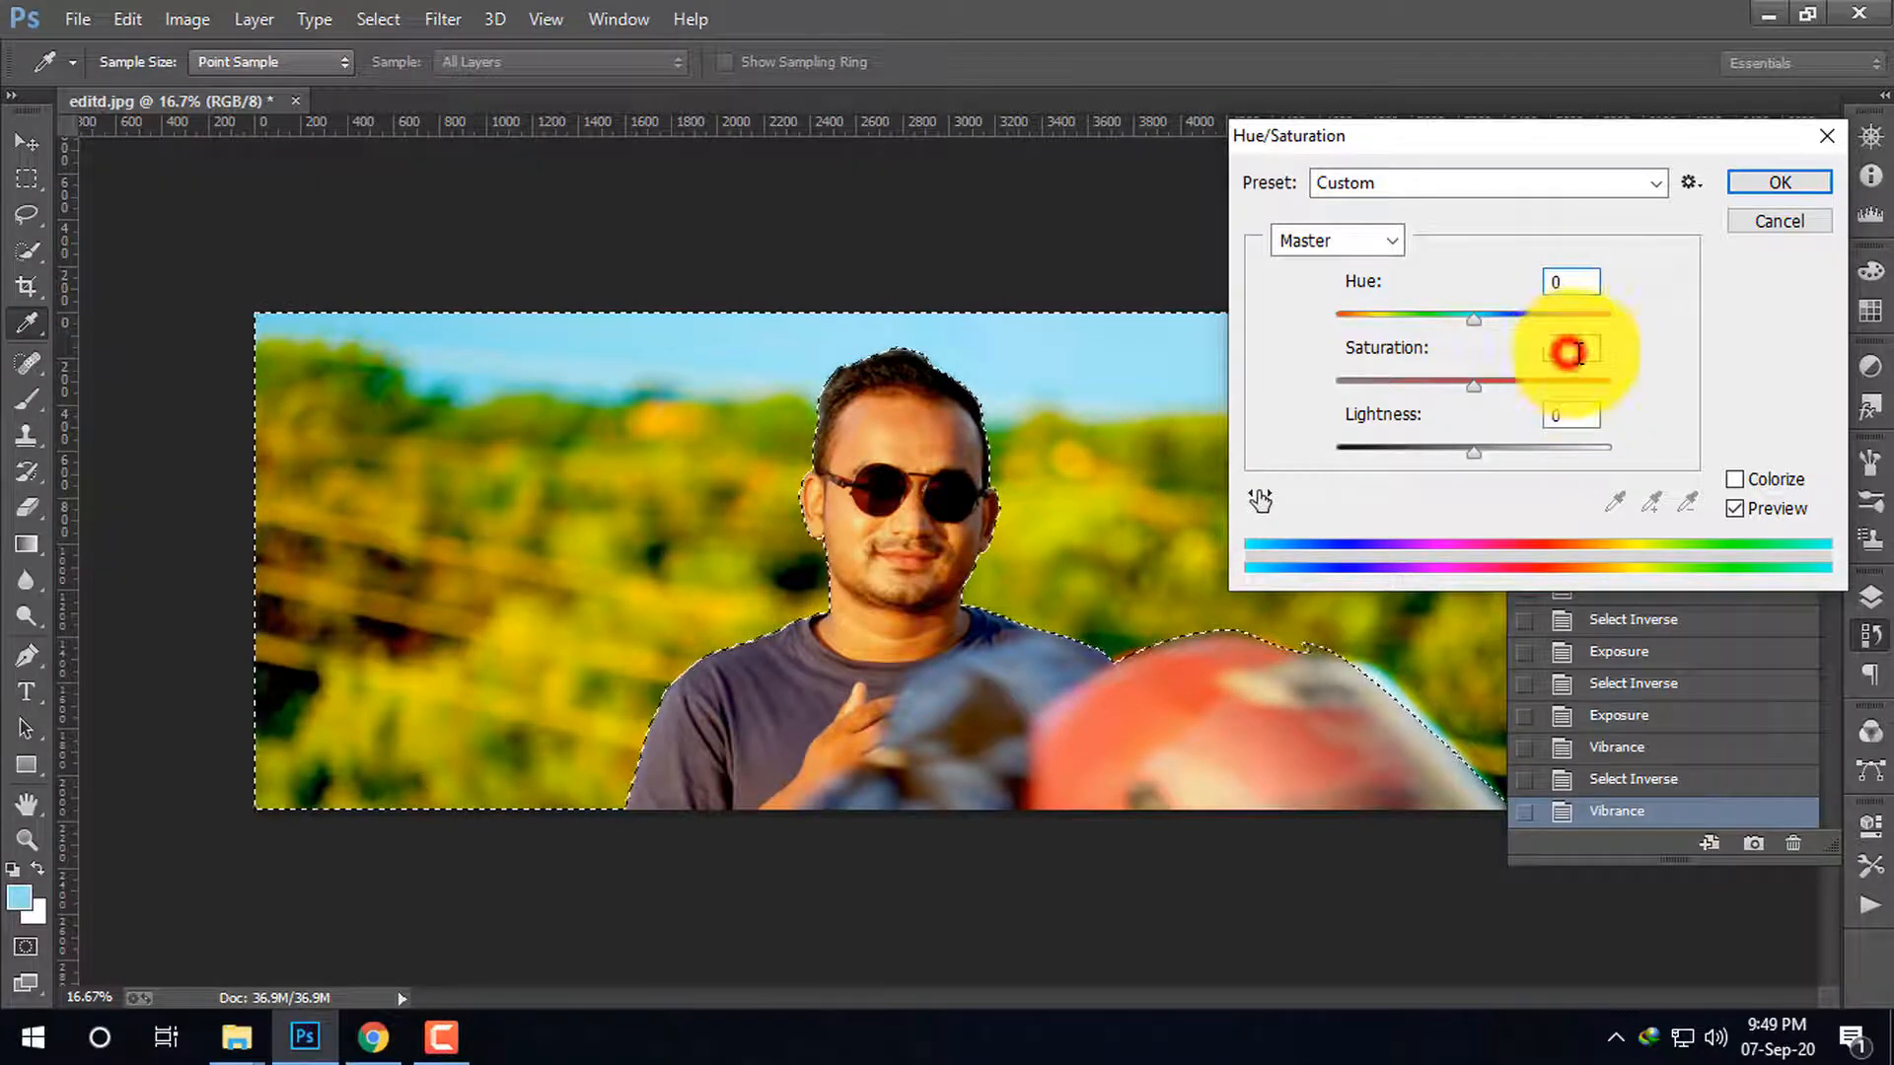
{"action": "left_click", "coordinate": [1571, 353]}
{"action": "type", "text": "0"}
{"action": "left_click", "coordinate": [1583, 421]}
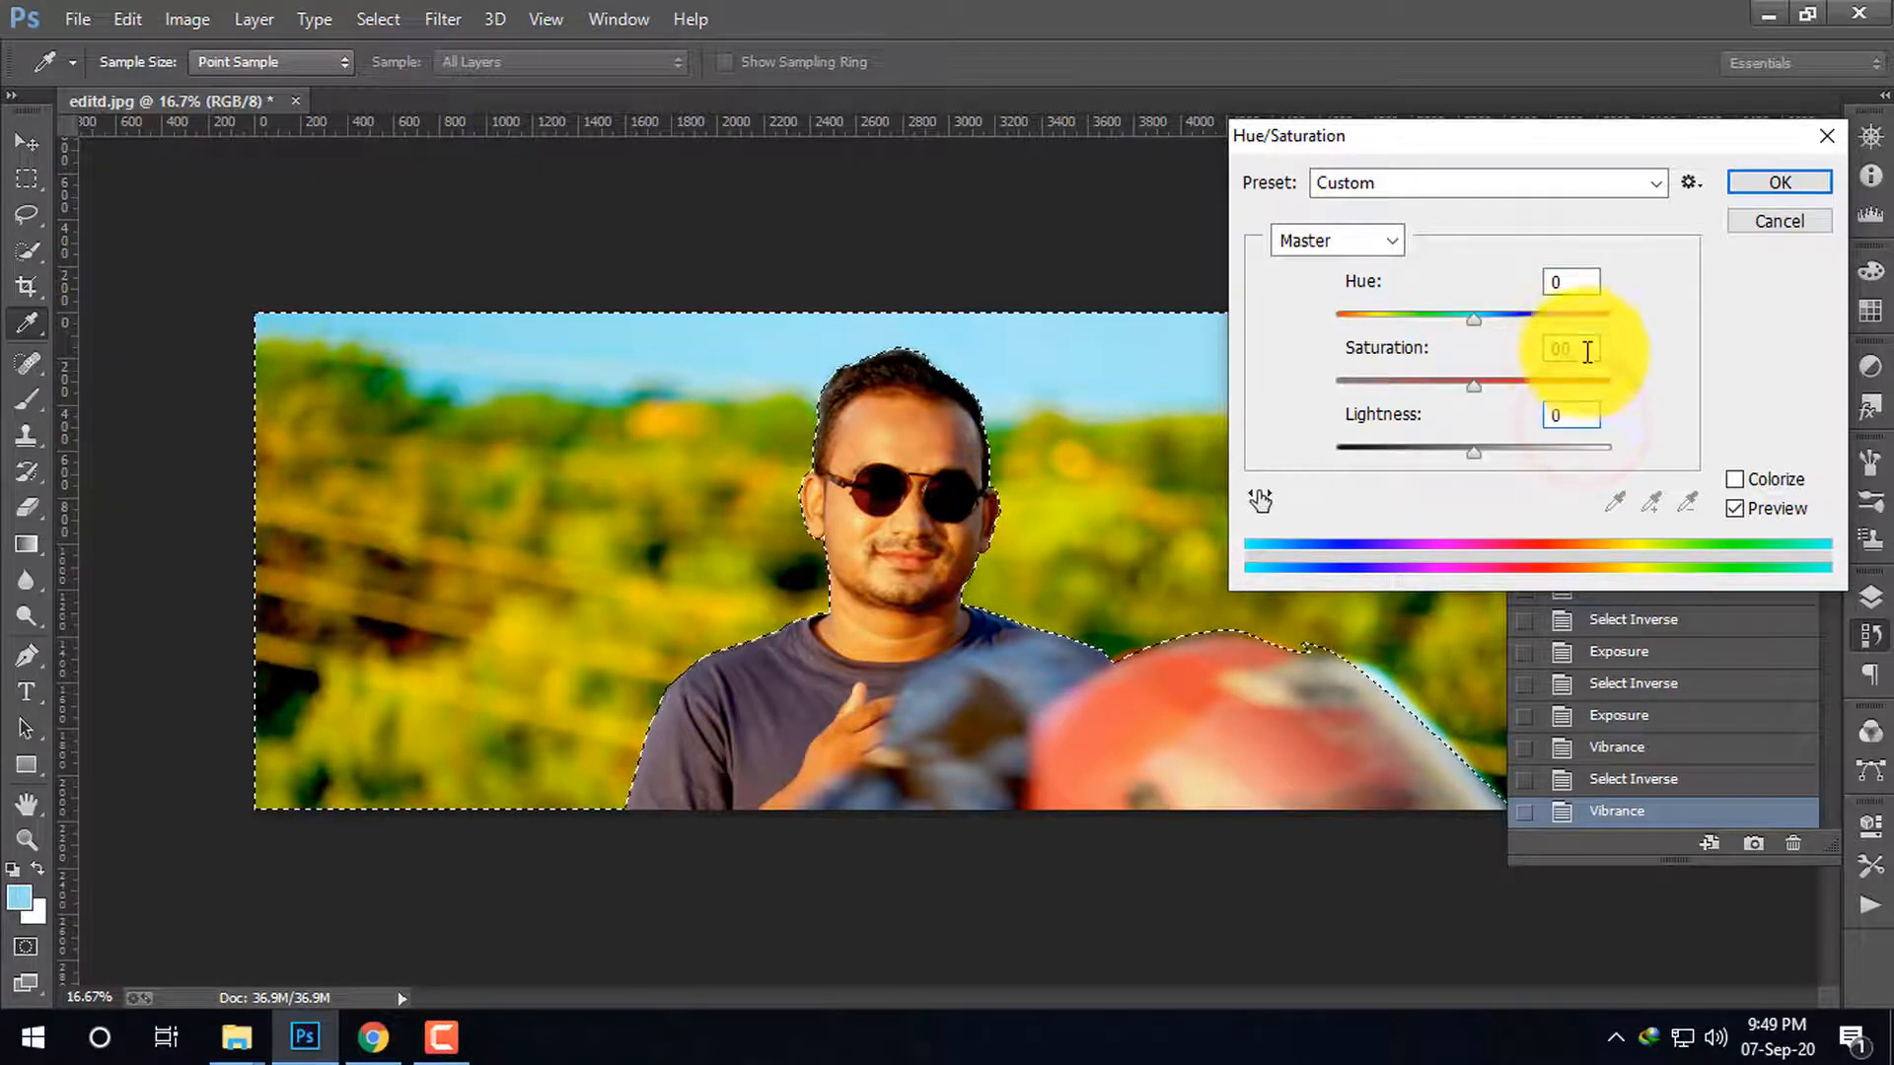
{"action": "left_click", "coordinate": [1778, 183]}
Compare the photo's earlier history states and revert to the Select Inverse state directly after Curves.
{"action": "scroll", "coordinate": [1628, 701], "scroll_direction": "up", "scroll_amount": 2}
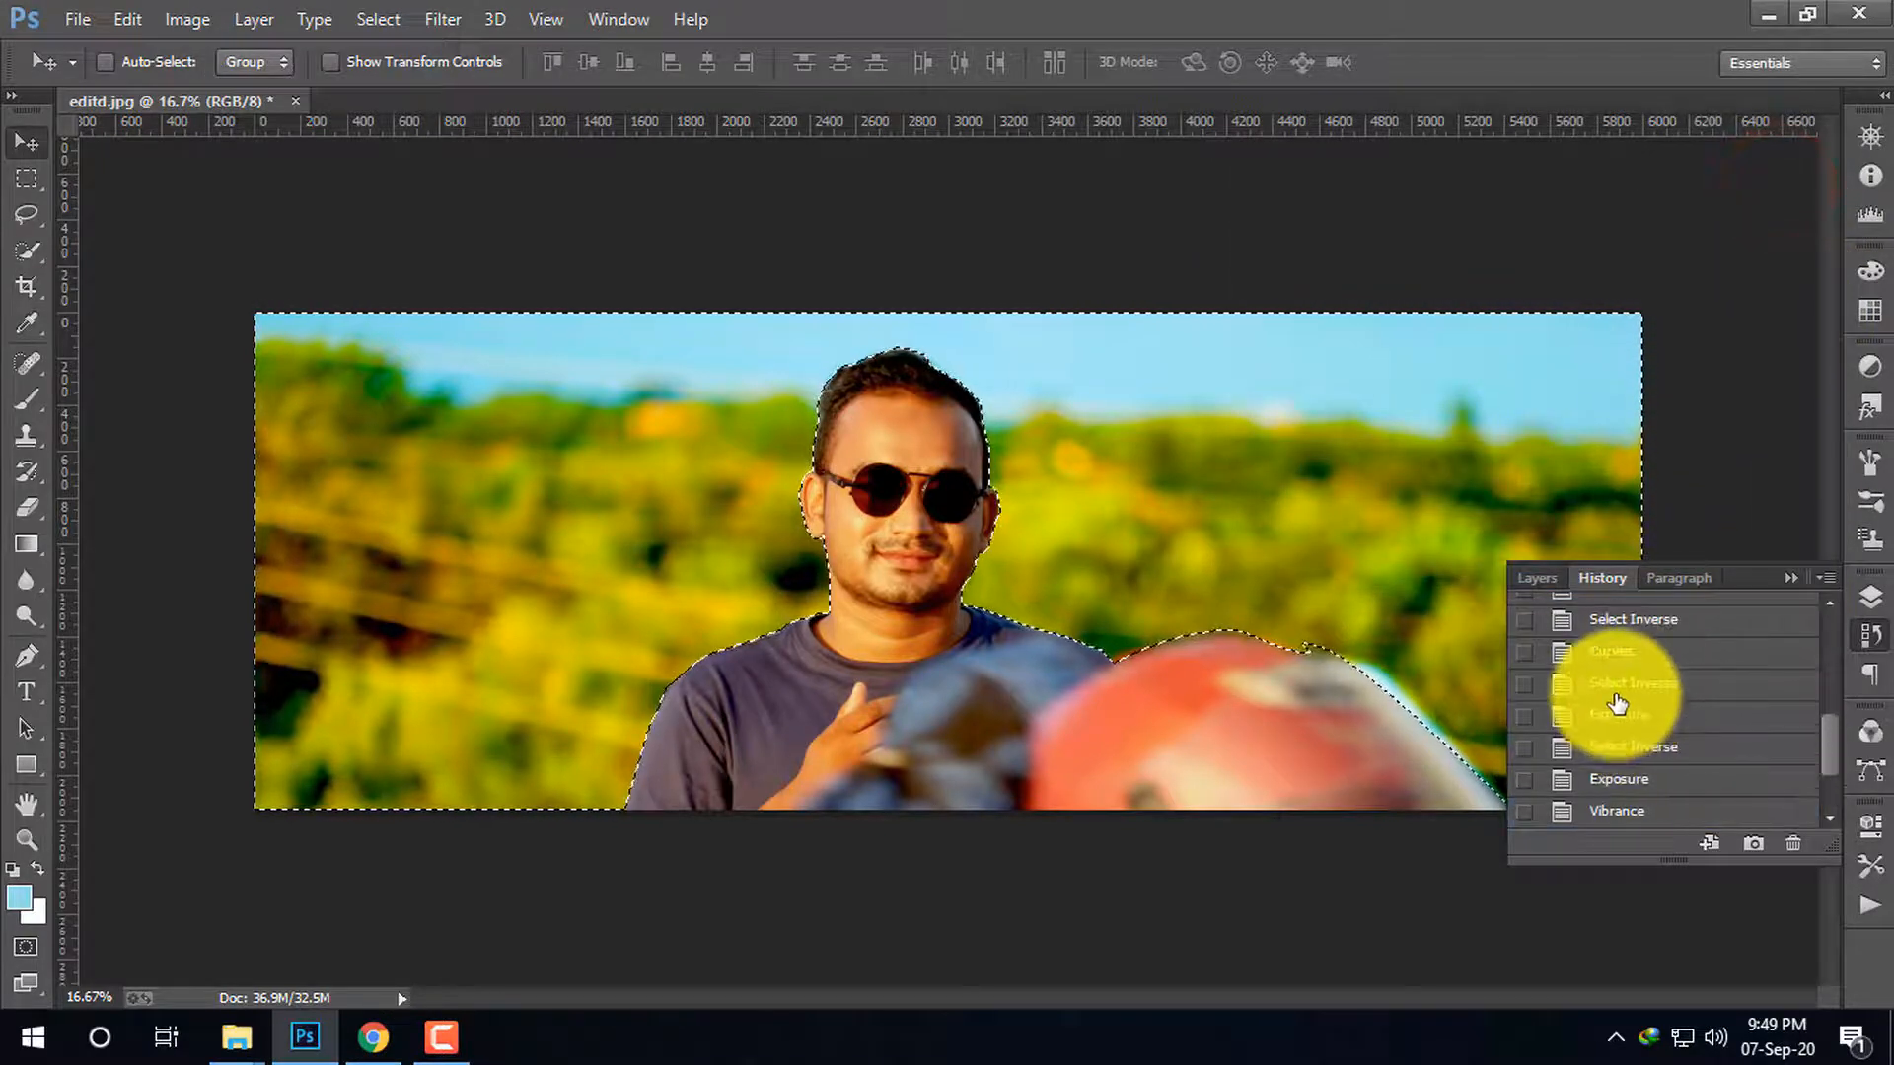
{"action": "left_click", "coordinate": [1609, 679]}
{"action": "left_click", "coordinate": [1631, 653]}
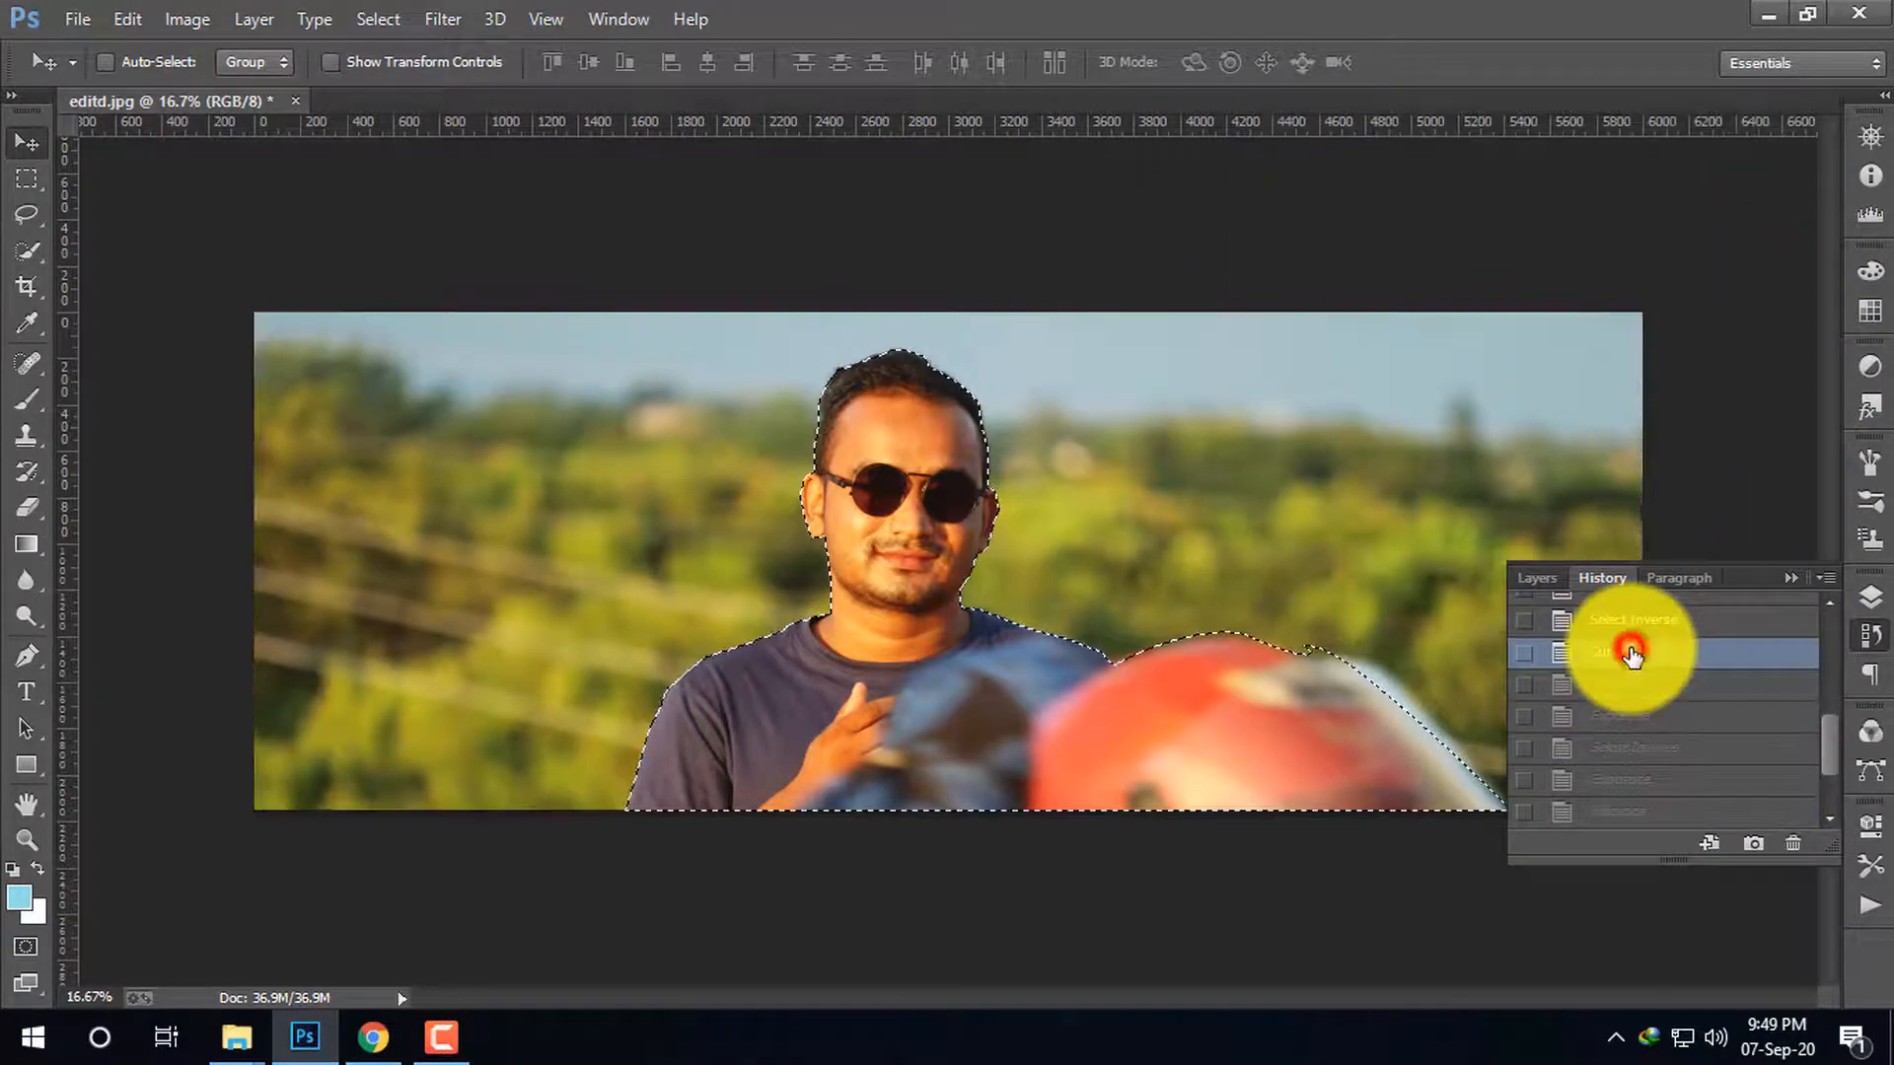
{"action": "left_click", "coordinate": [1632, 718]}
{"action": "left_click", "coordinate": [1633, 750]}
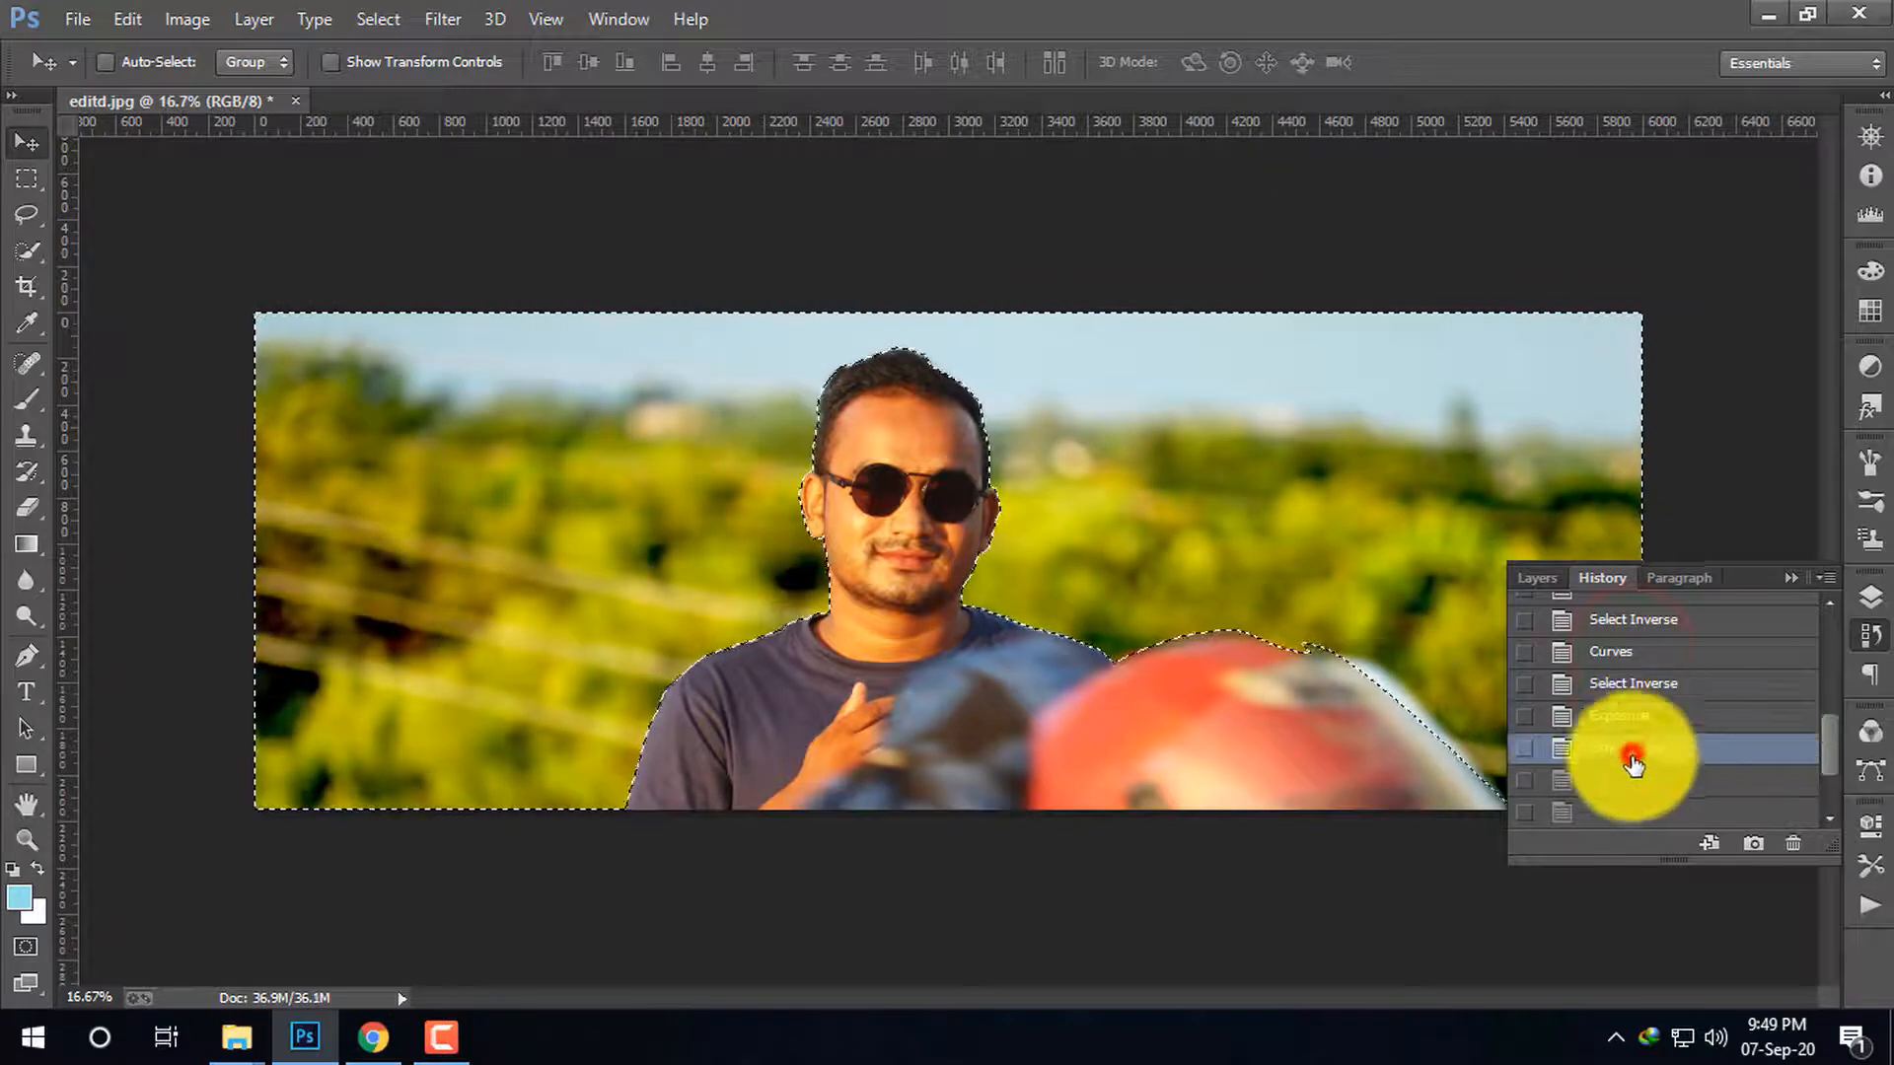
{"action": "left_click", "coordinate": [1628, 717]}
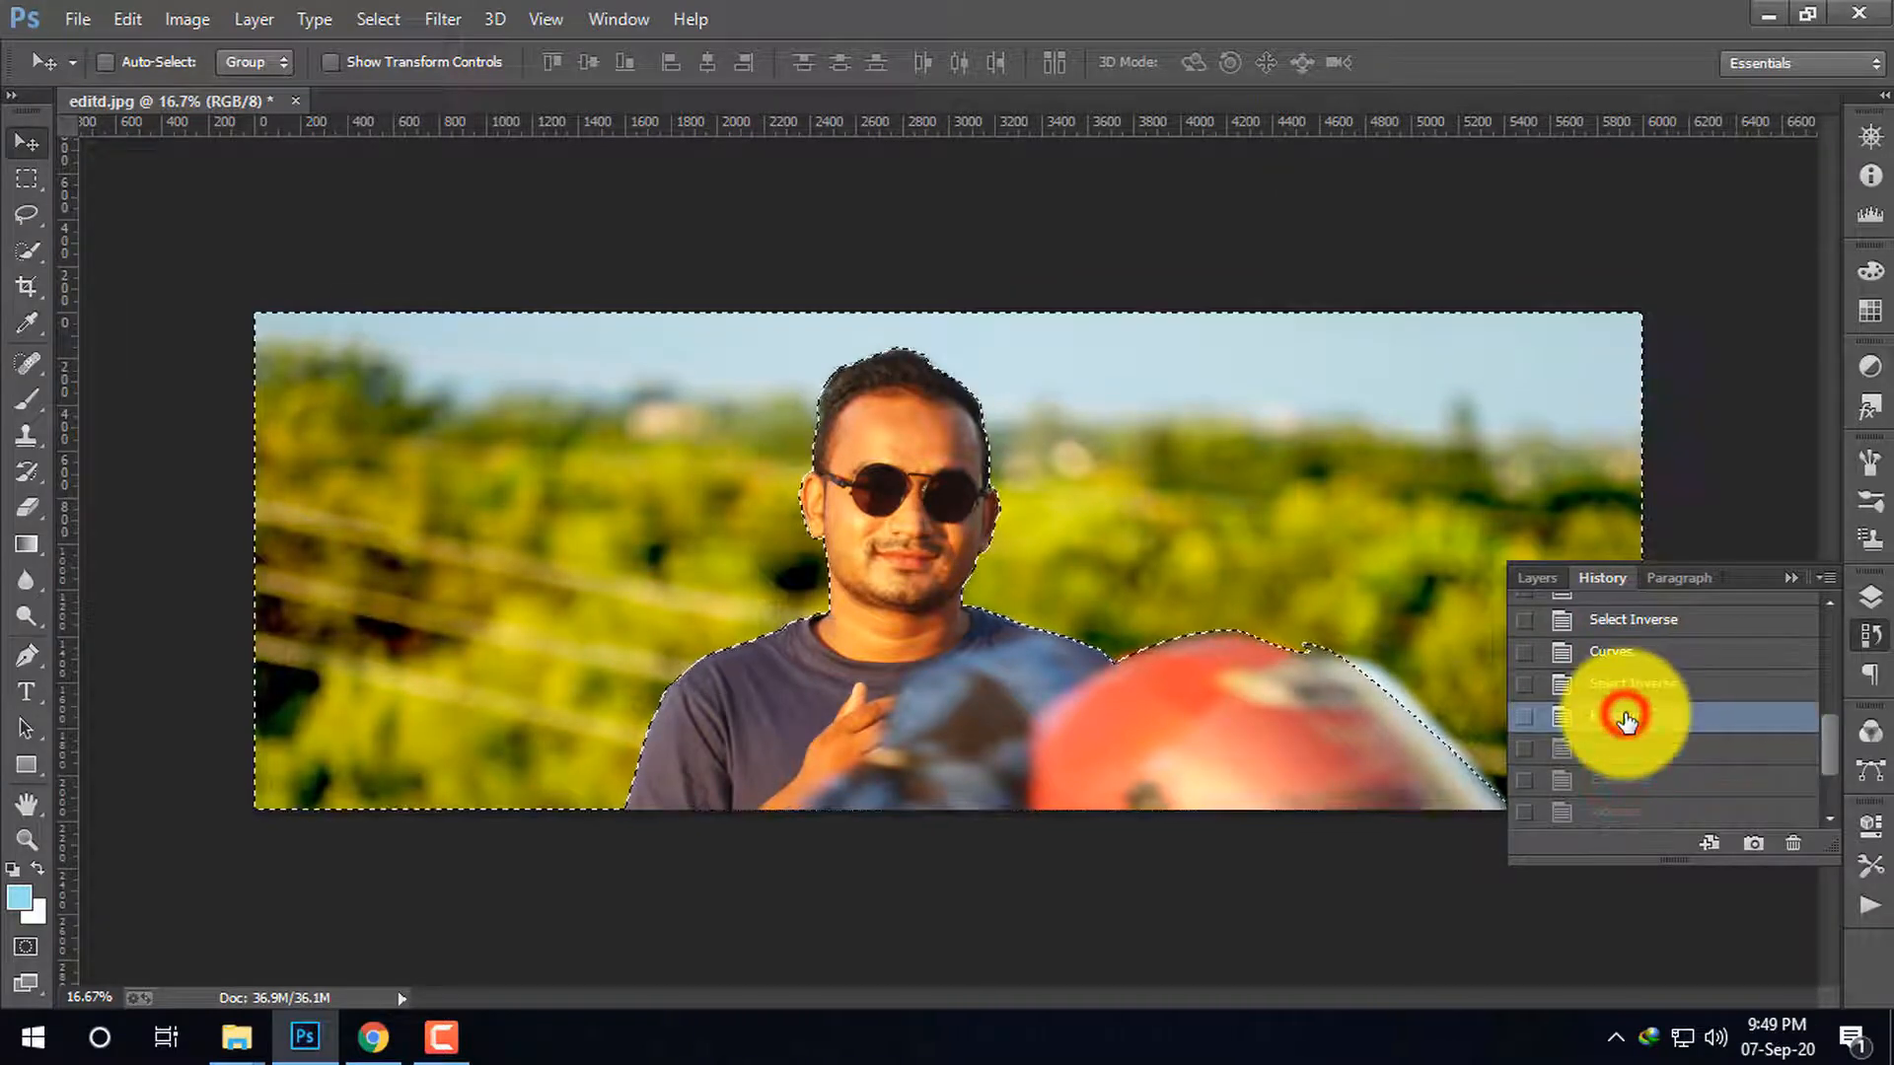
{"action": "left_click", "coordinate": [1637, 777]}
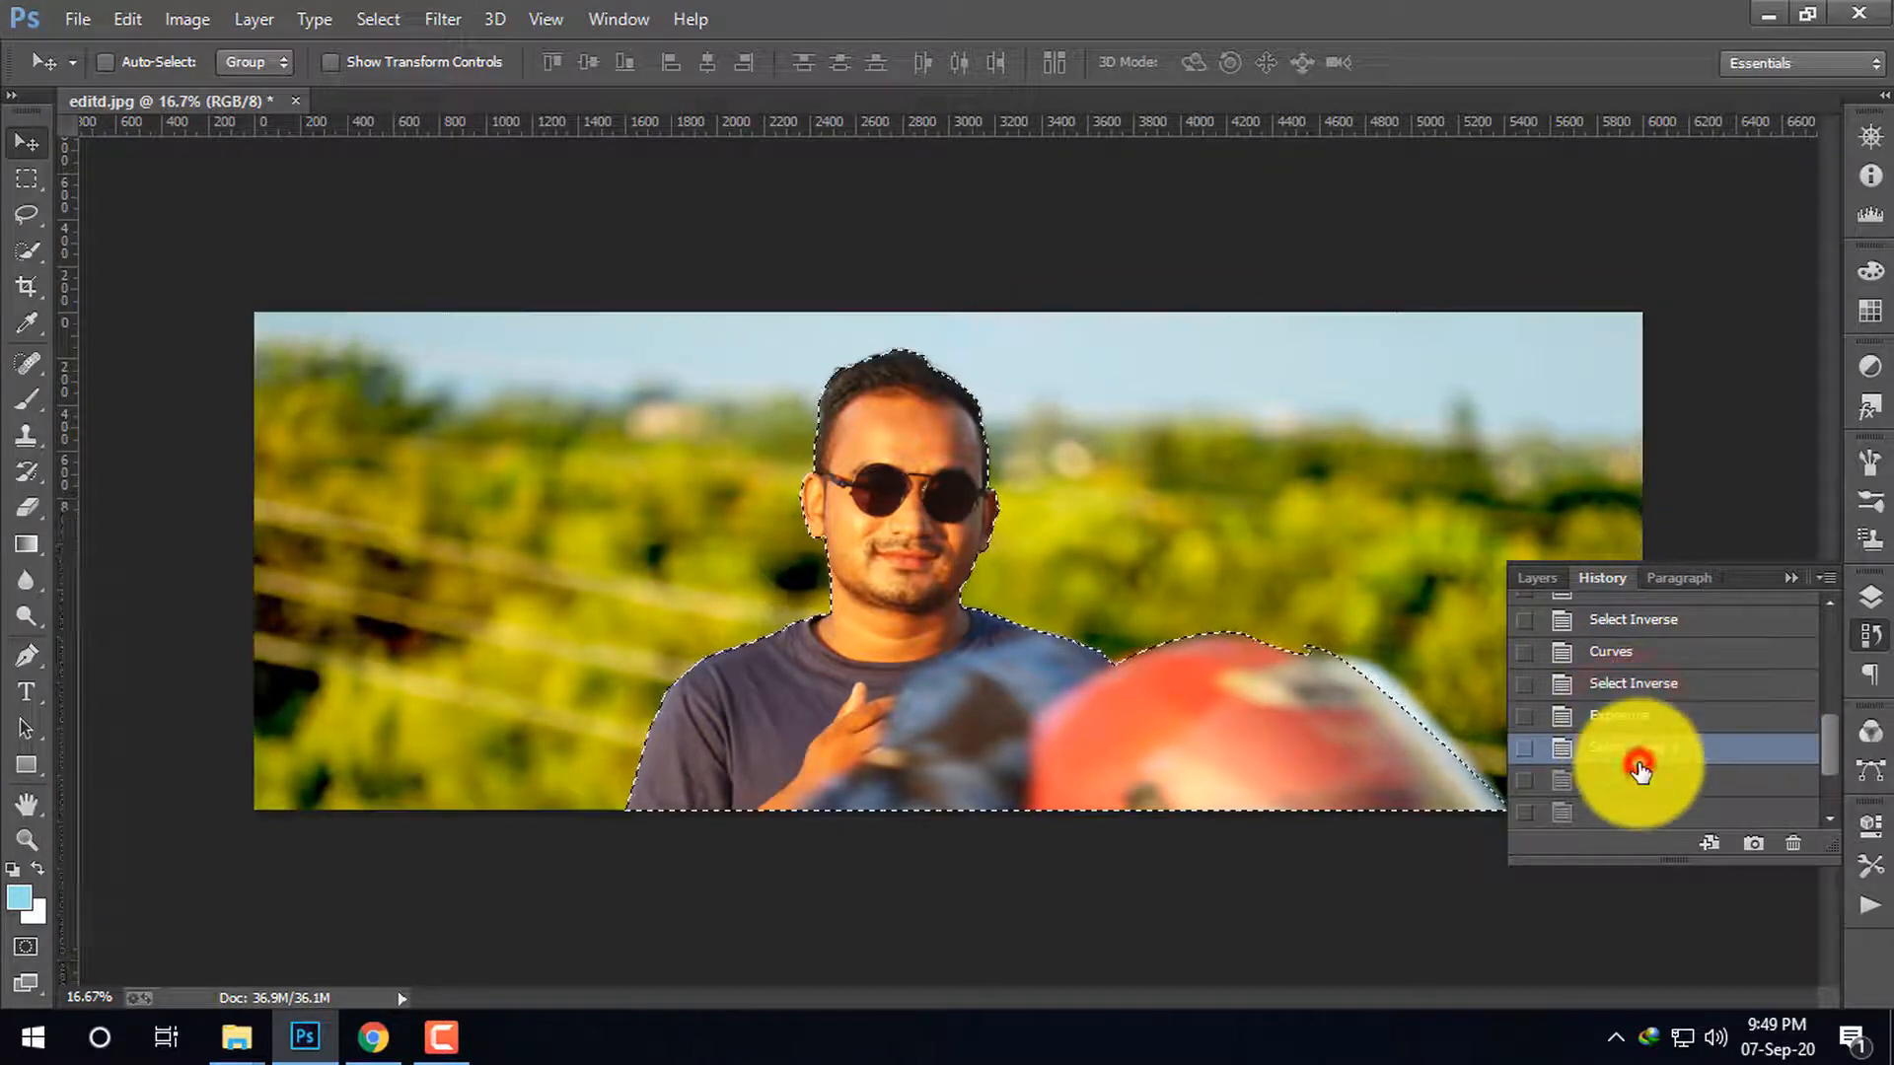
{"action": "left_click", "coordinate": [1617, 654]}
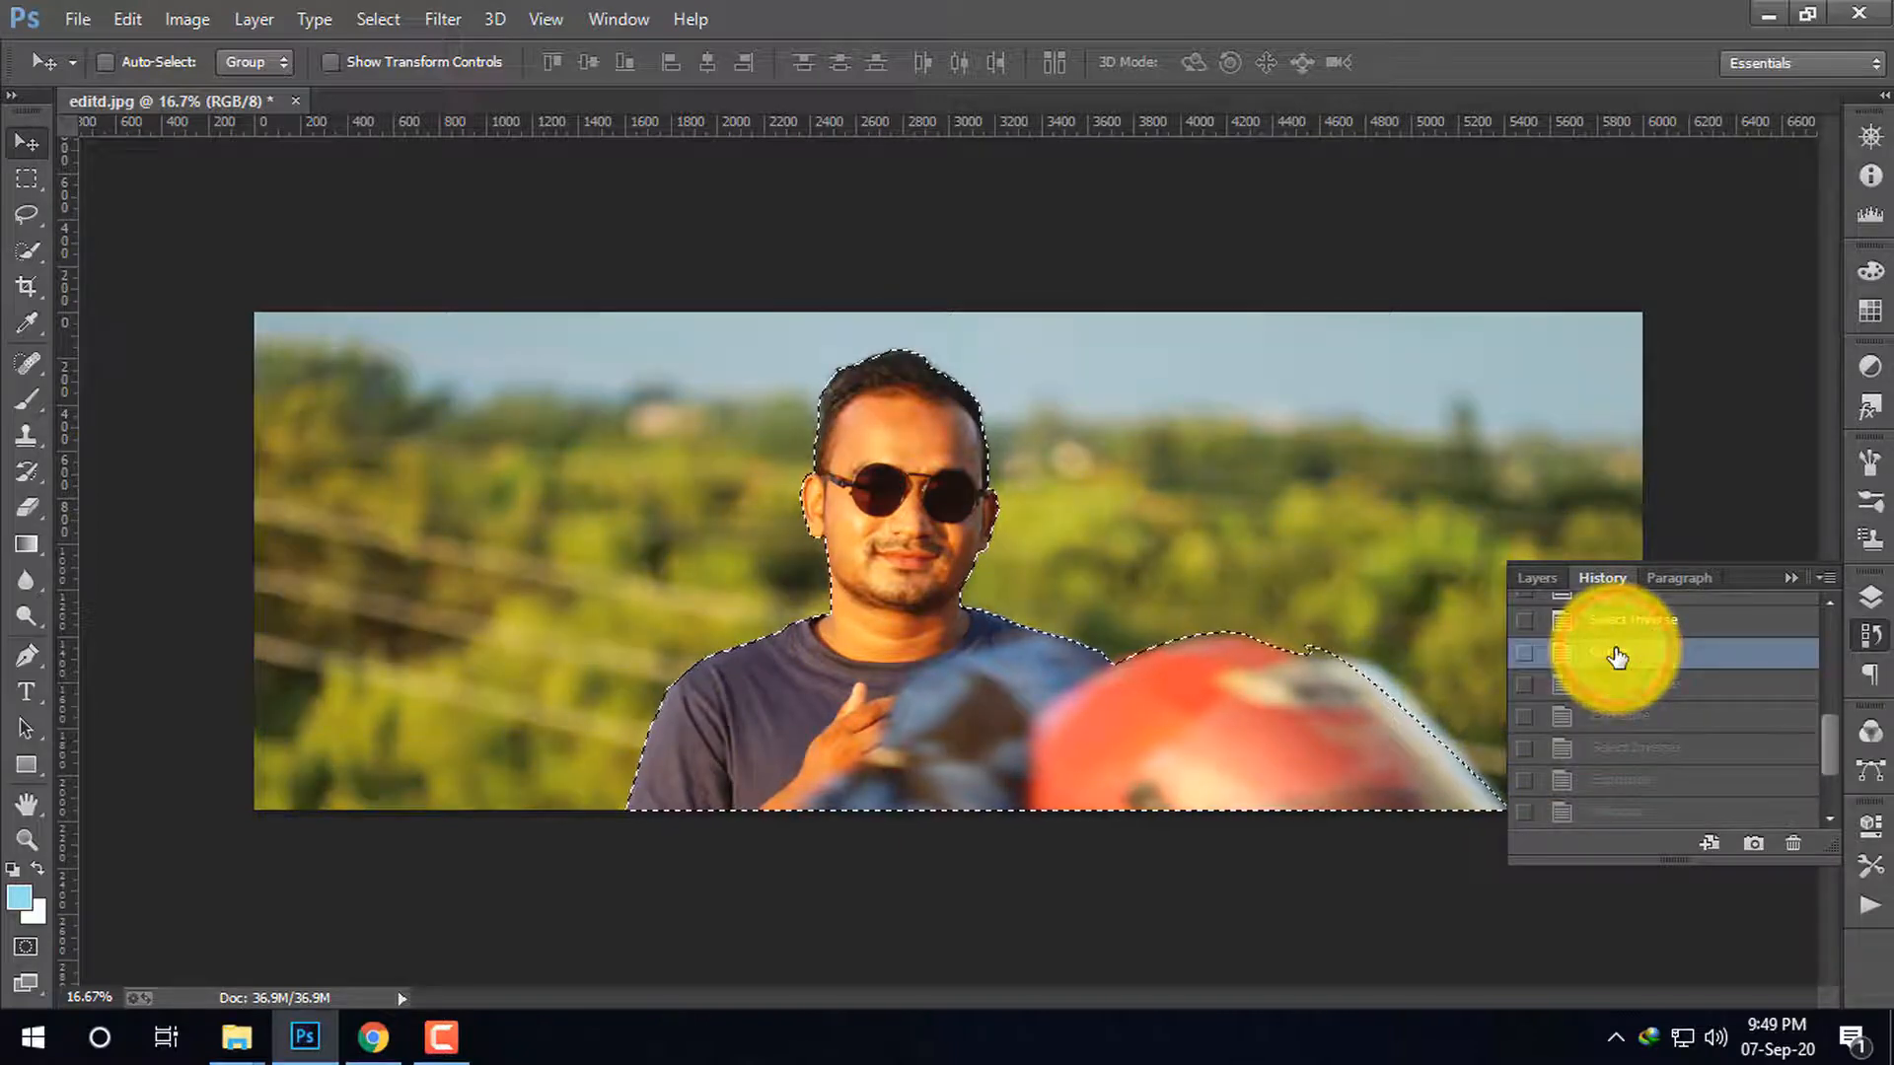
{"action": "left_click", "coordinate": [1653, 689]}
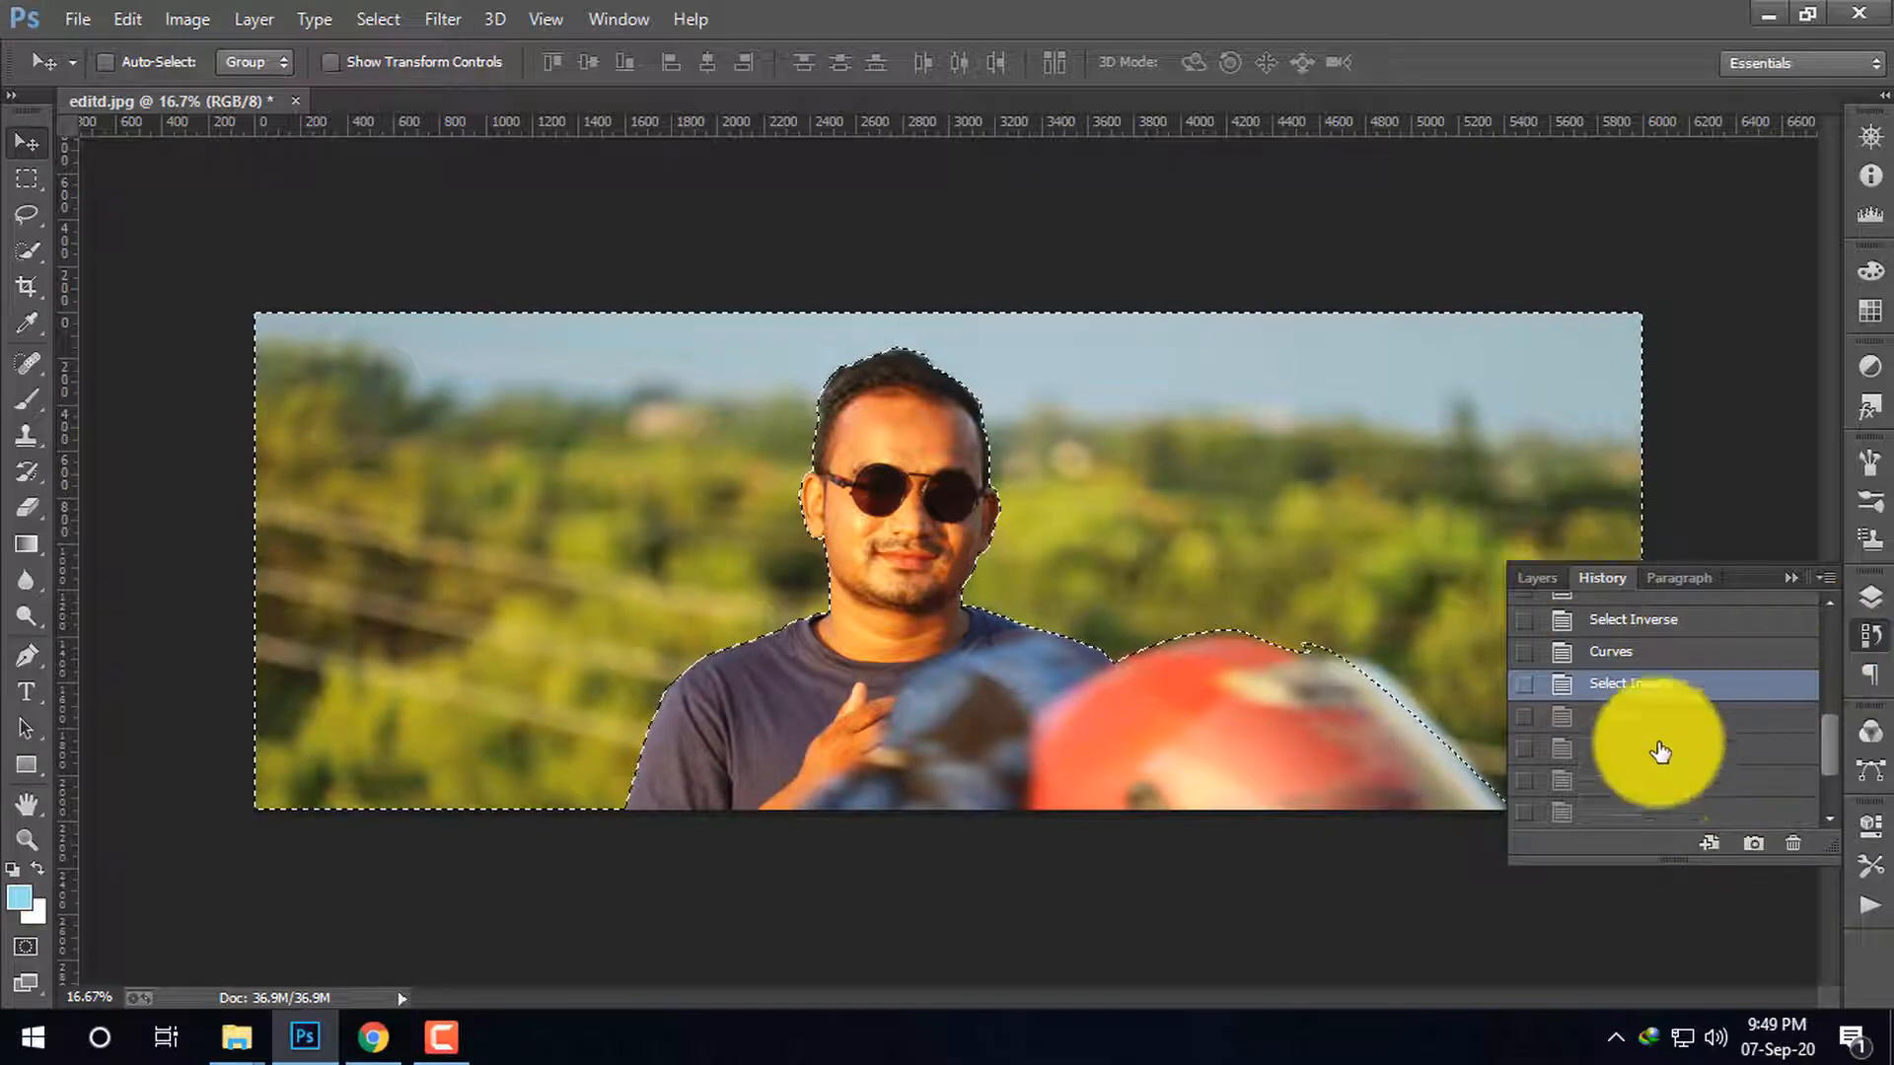
{"action": "scroll", "coordinate": [1627, 760], "scroll_direction": "down", "scroll_amount": 3}
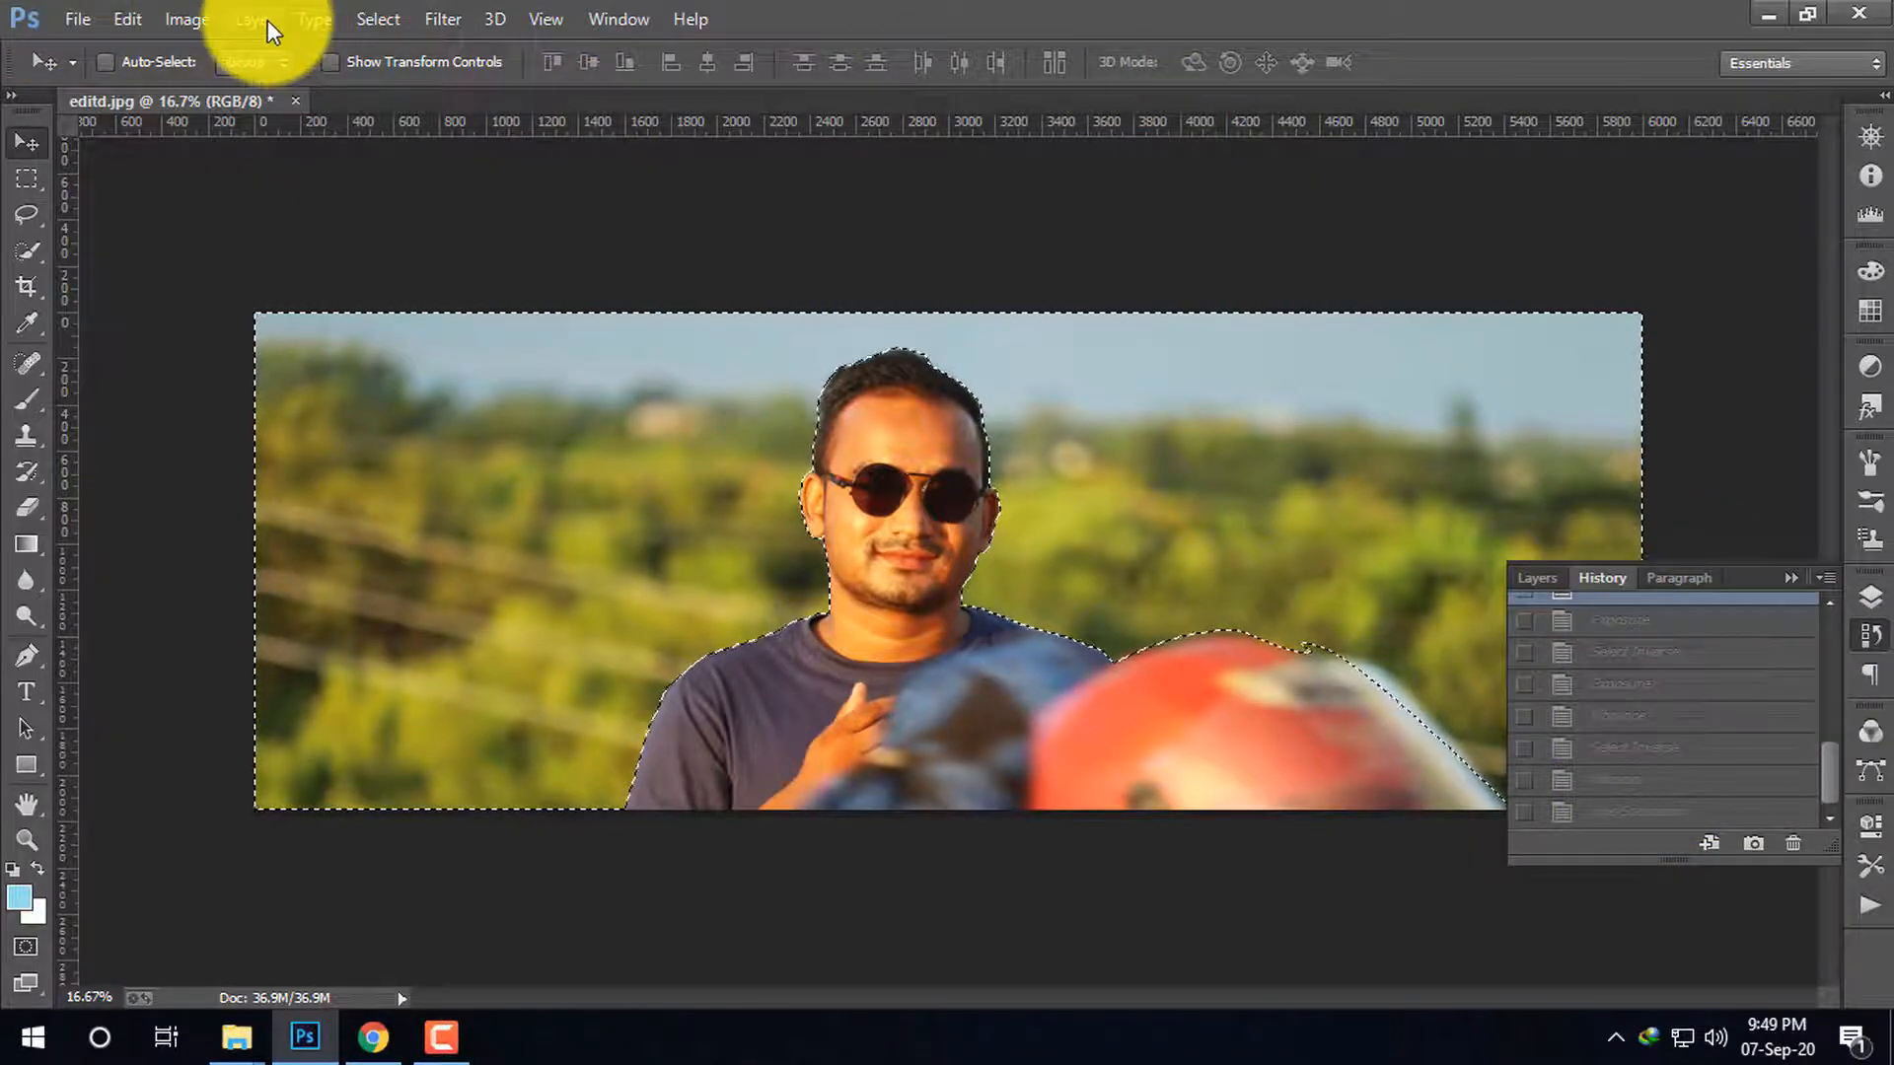
Try a Hue of +13 on the selected background with the Hue/Saturation adjustment.
{"action": "left_click", "coordinate": [188, 19]}
{"action": "left_click", "coordinate": [333, 89]}
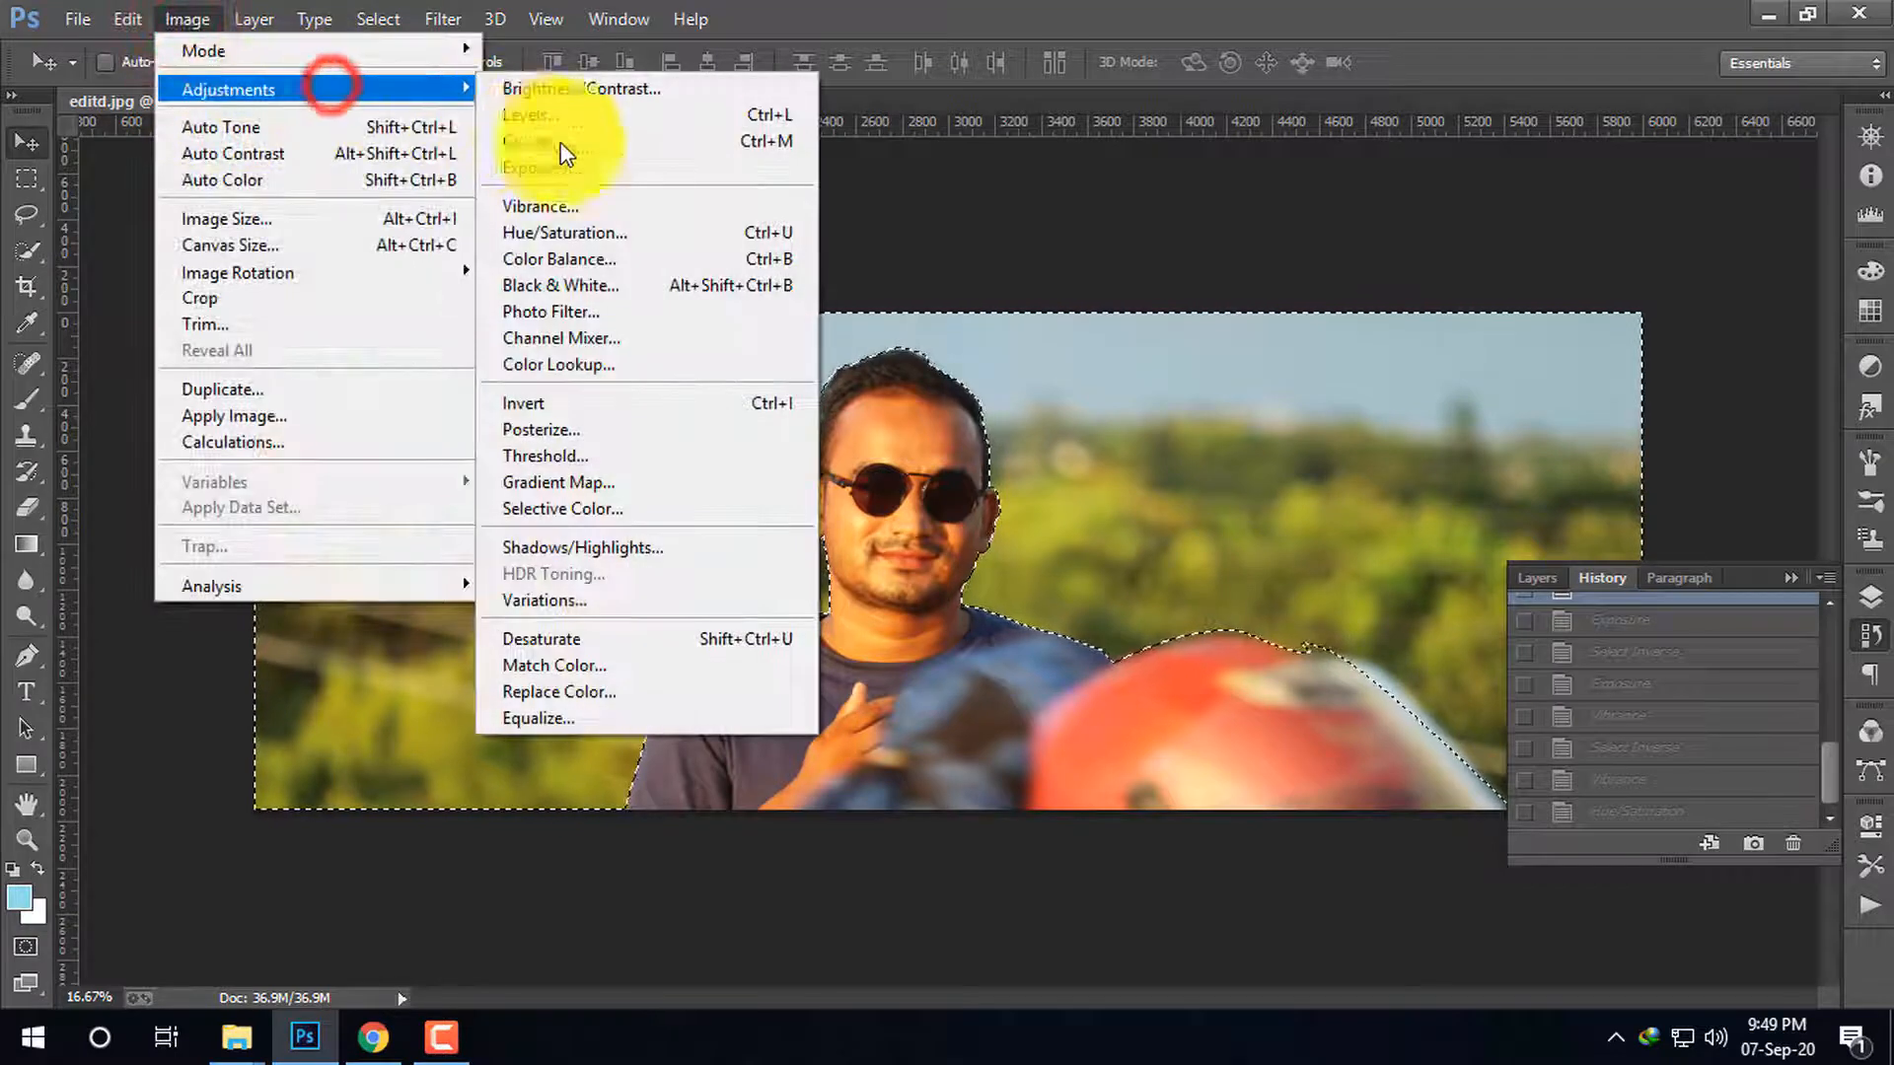
{"action": "left_click", "coordinate": [604, 233]}
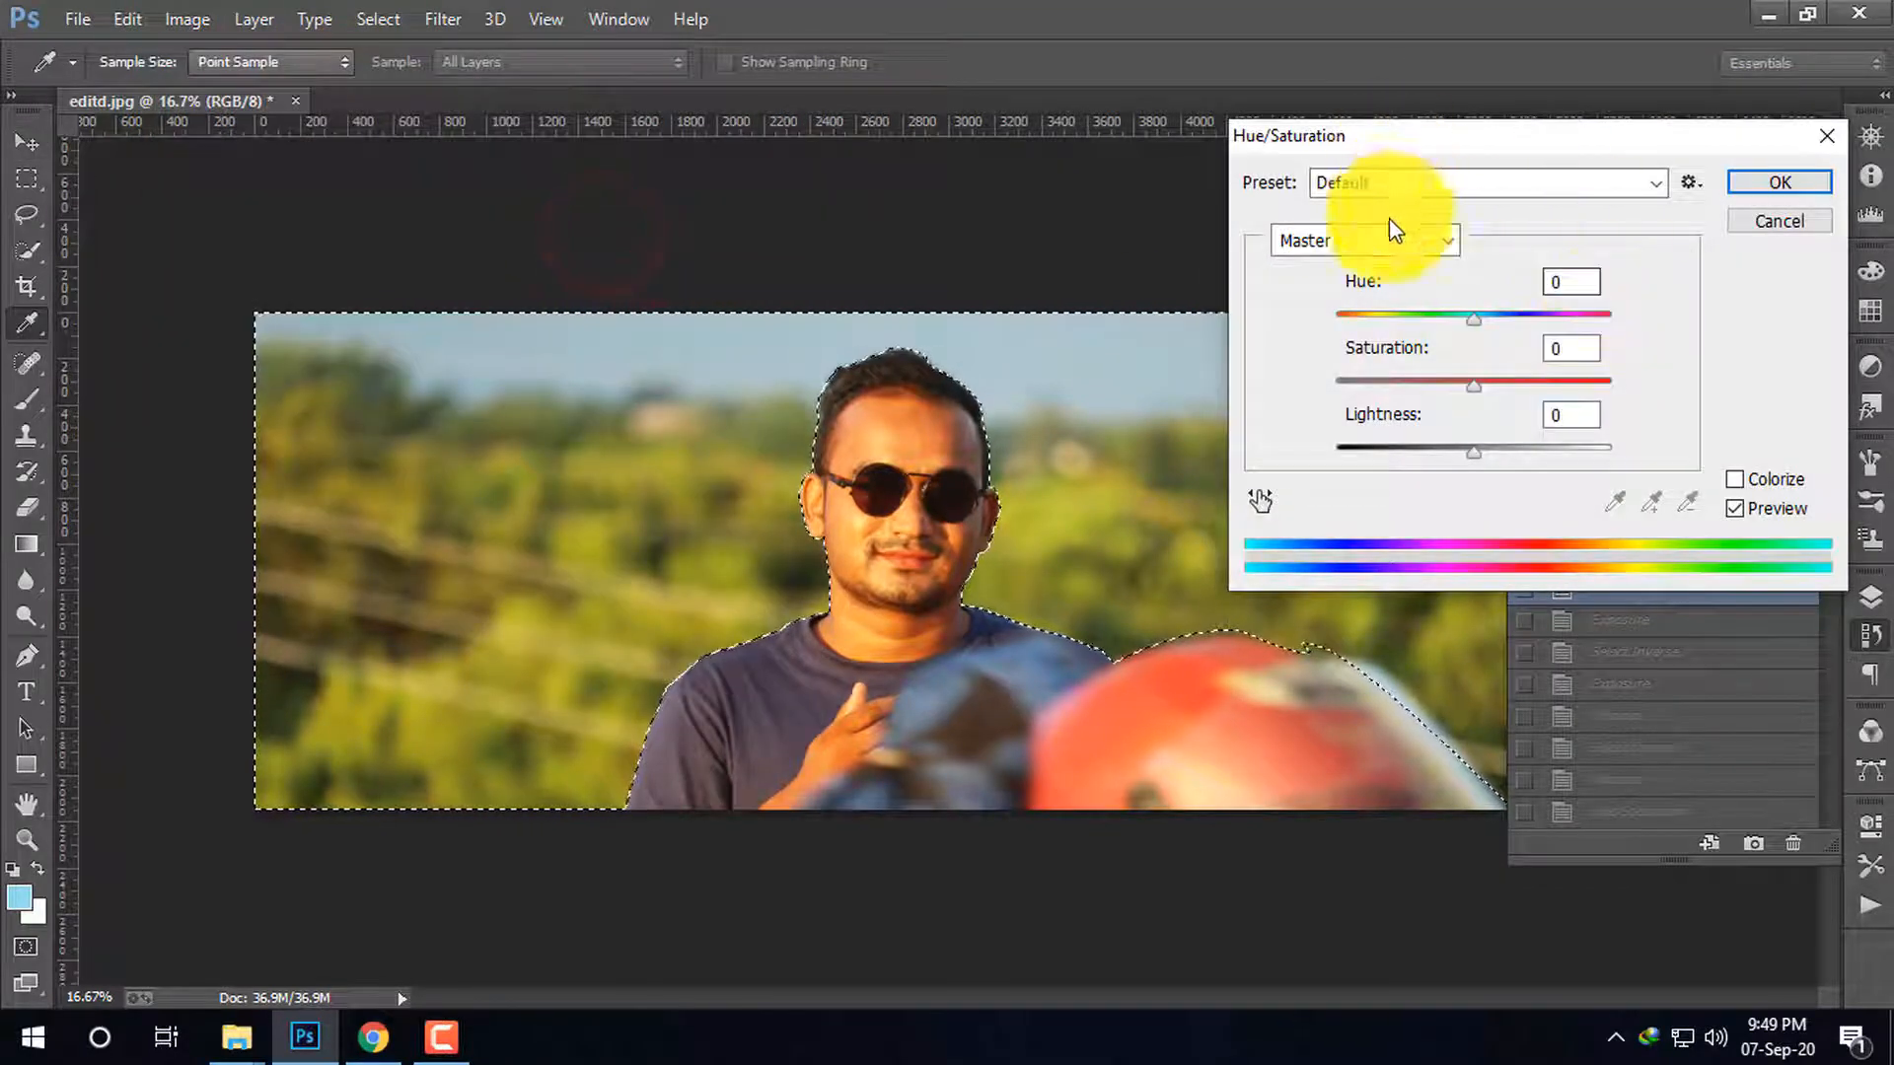
{"action": "left_click_drag", "start_coordinate": [1471, 314], "coordinate": [1431, 321]}
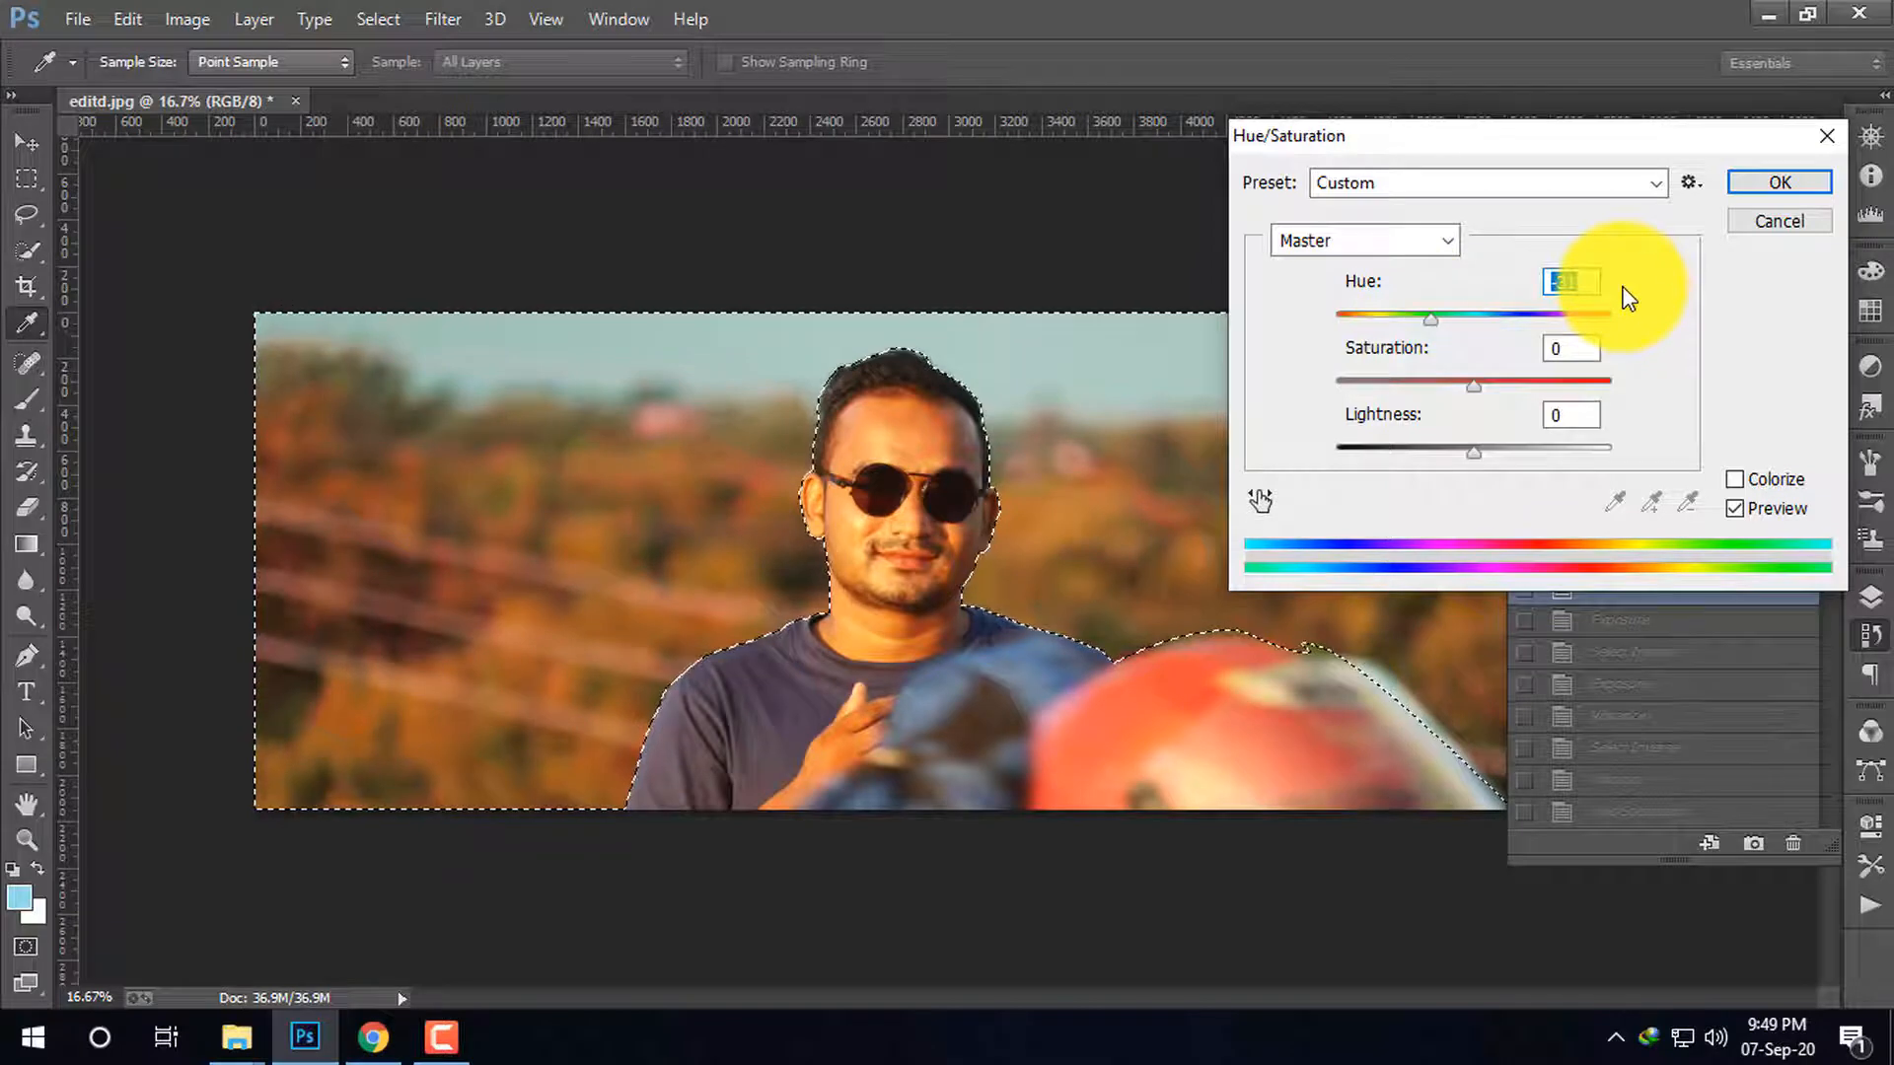
{"action": "key", "text": "Up"}
{"action": "key", "text": "Up"}
{"action": "key", "text": "Up"}
{"action": "key", "text": "Up"}
{"action": "key", "text": "Up"}
{"action": "key", "text": "Up"}
{"action": "key", "text": "Up"}
{"action": "key", "text": "Up"}
{"action": "key", "text": "Up"}
{"action": "key", "text": "Up"}
{"action": "key", "text": "Up"}
{"action": "key", "text": "Up"}
{"action": "key", "text": "Up"}
{"action": "key", "text": "Up"}
{"action": "key", "text": "Up"}
{"action": "key", "text": "Up"}
{"action": "key", "text": "Up"}
{"action": "key", "text": "Up"}
{"action": "key", "text": "Up"}
{"action": "key", "text": "Up"}
{"action": "key", "text": "Up"}
{"action": "key", "text": "Up"}
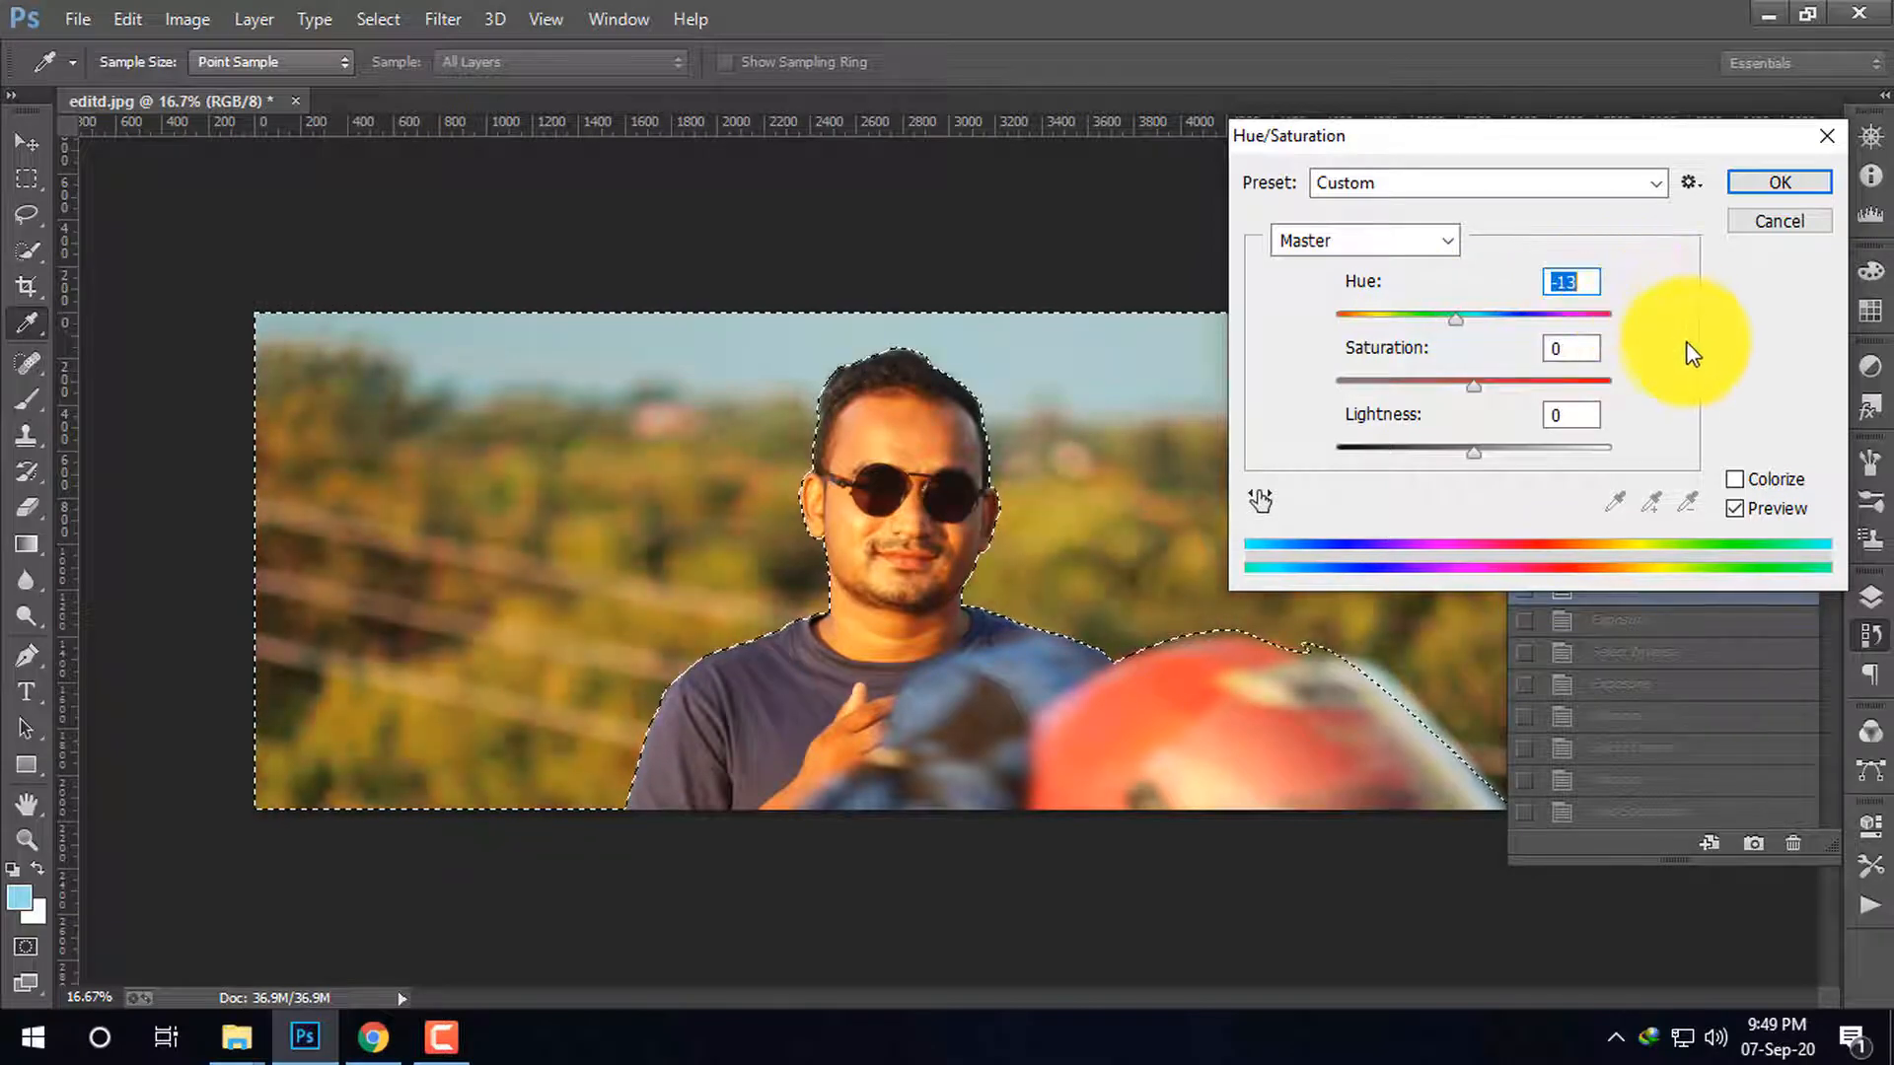
{"action": "key", "text": "Up"}
{"action": "key", "text": "Up"}
{"action": "key", "text": "Up"}
{"action": "key", "text": "Up"}
{"action": "key", "text": "Up"}
{"action": "key", "text": "Up"}
{"action": "key", "text": "Up"}
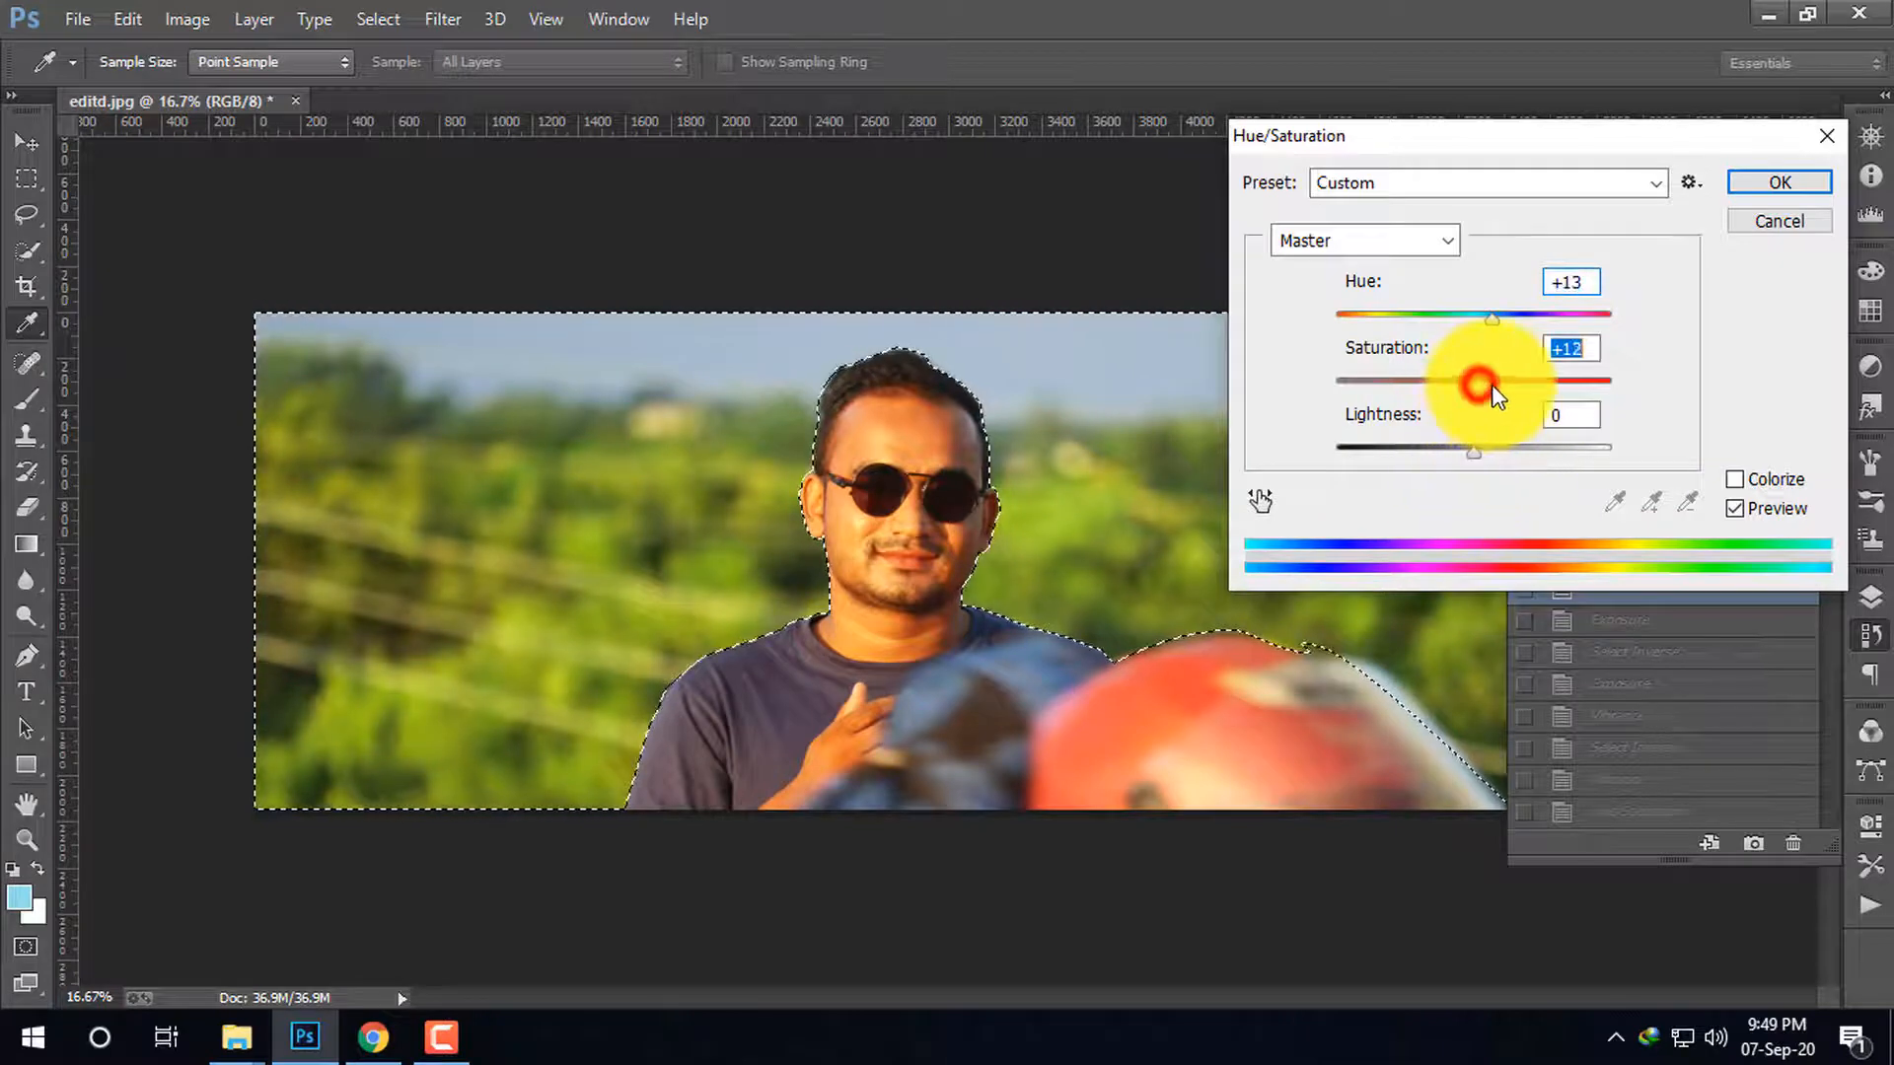
Try raising the selected background's Saturation to +54.
{"action": "left_click_drag", "start_coordinate": [1493, 385], "coordinate": [1512, 385]}
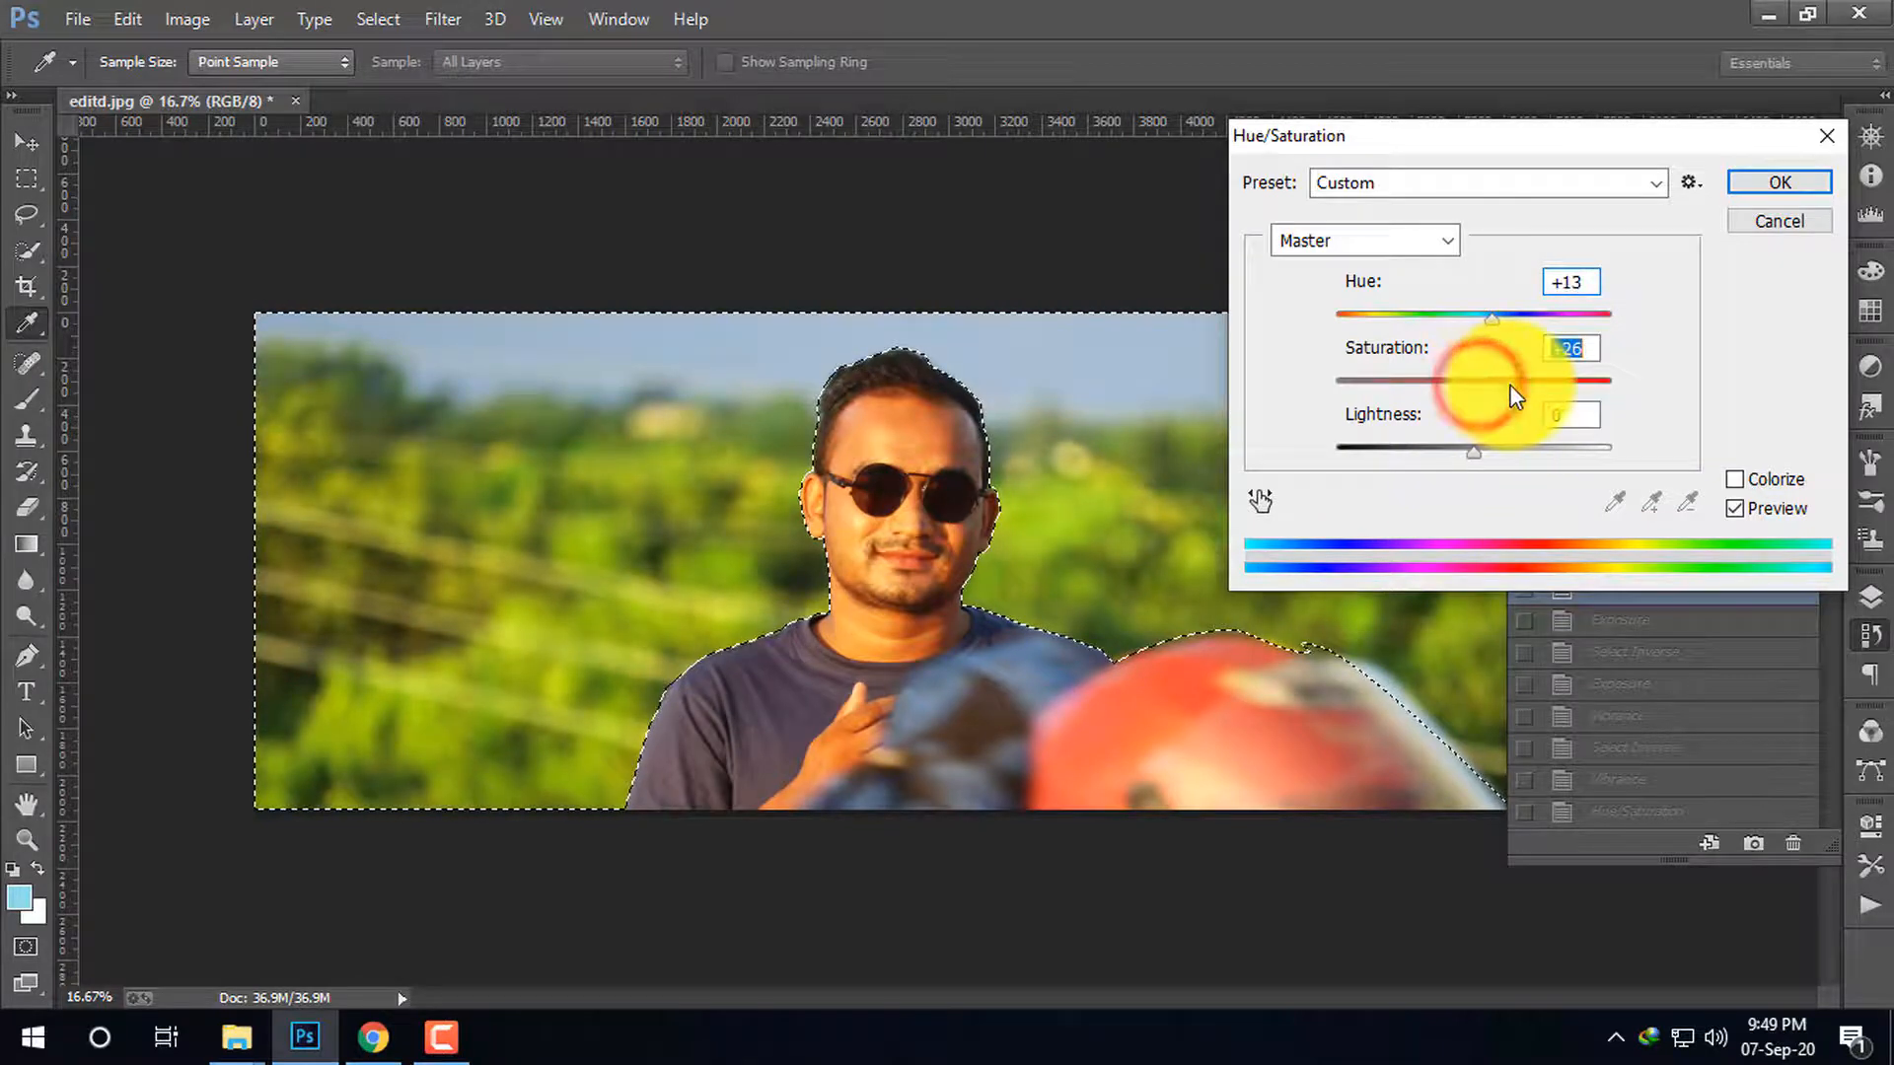
{"action": "left_click", "coordinate": [1571, 278]}
{"action": "left_click", "coordinate": [1568, 343]}
{"action": "key", "text": "Up"}
{"action": "key", "text": "Up"}
{"action": "key", "text": "Up"}
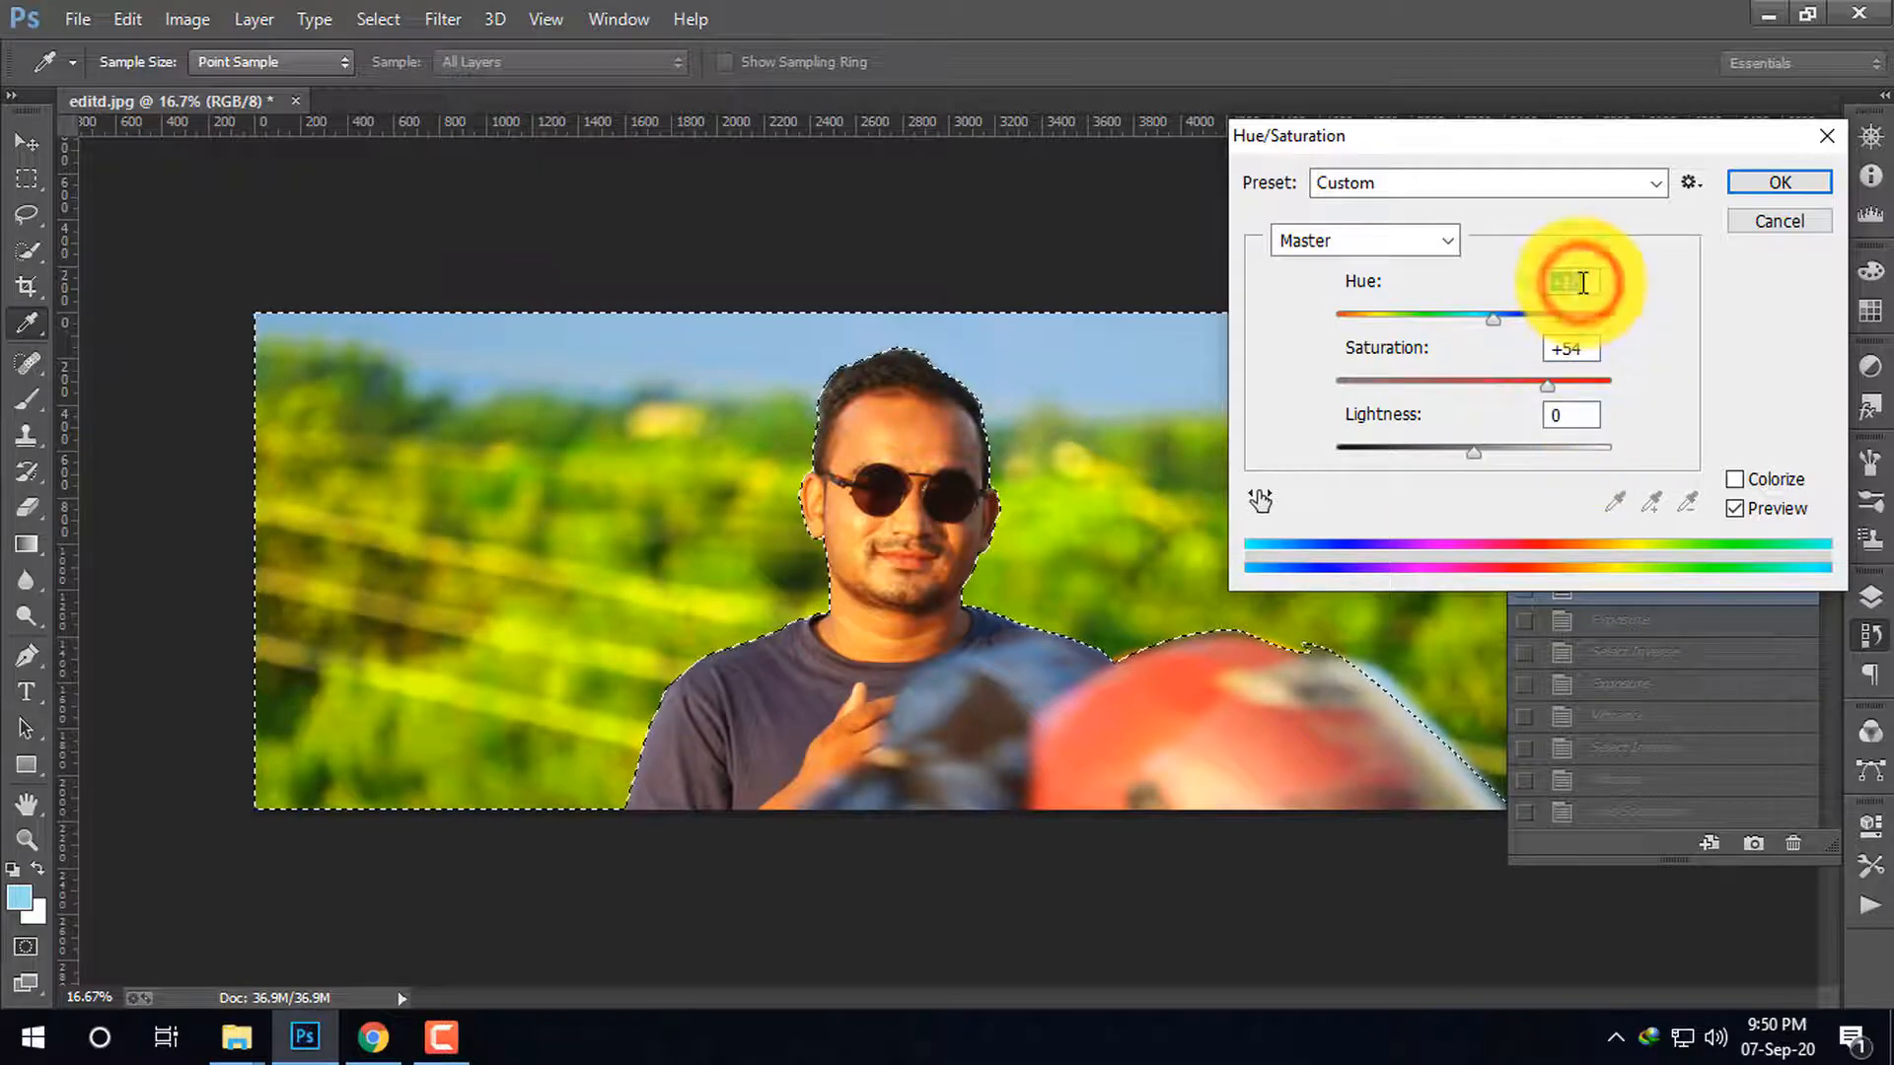
Try a background Hue of +20, and bring it back down to +13.
{"action": "key", "text": "shift+Up"}
{"action": "key", "text": "shift+Up"}
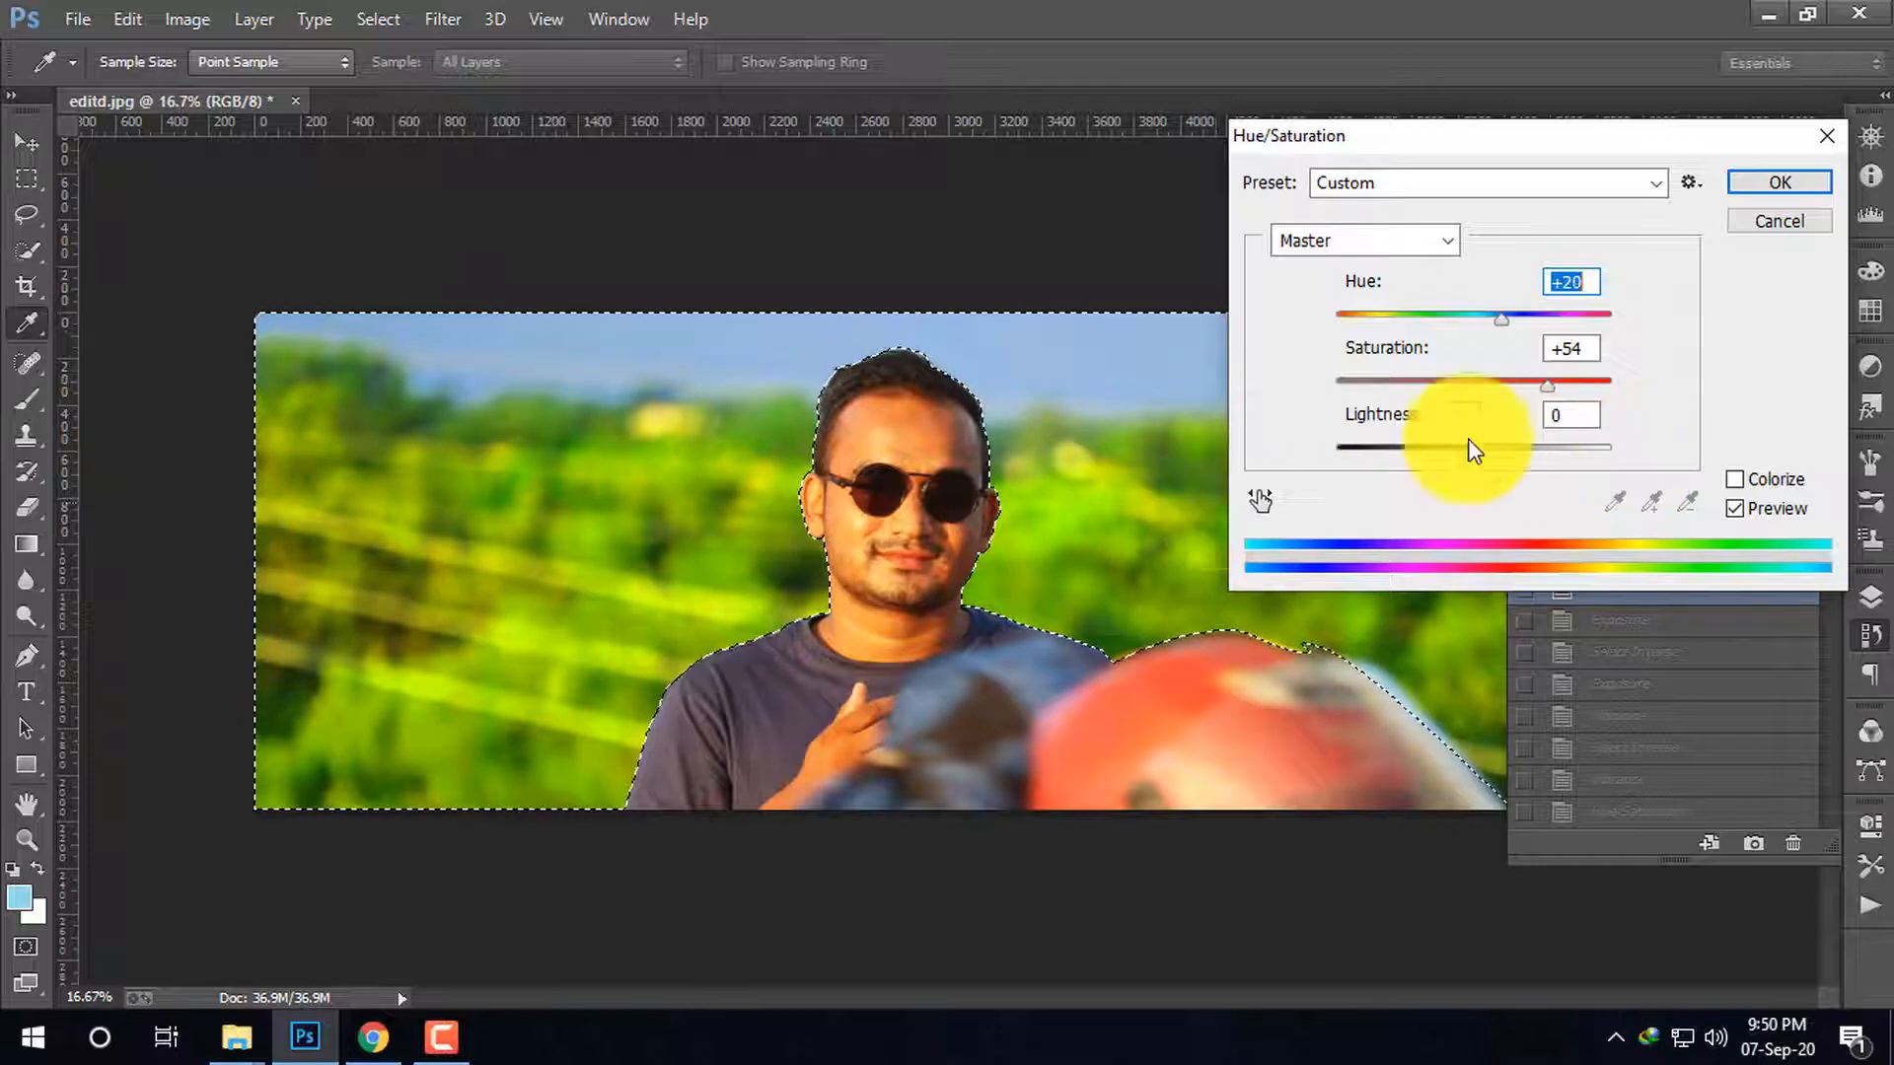
{"action": "scroll", "coordinate": [1549, 299], "scroll_direction": "down", "scroll_amount": 10}
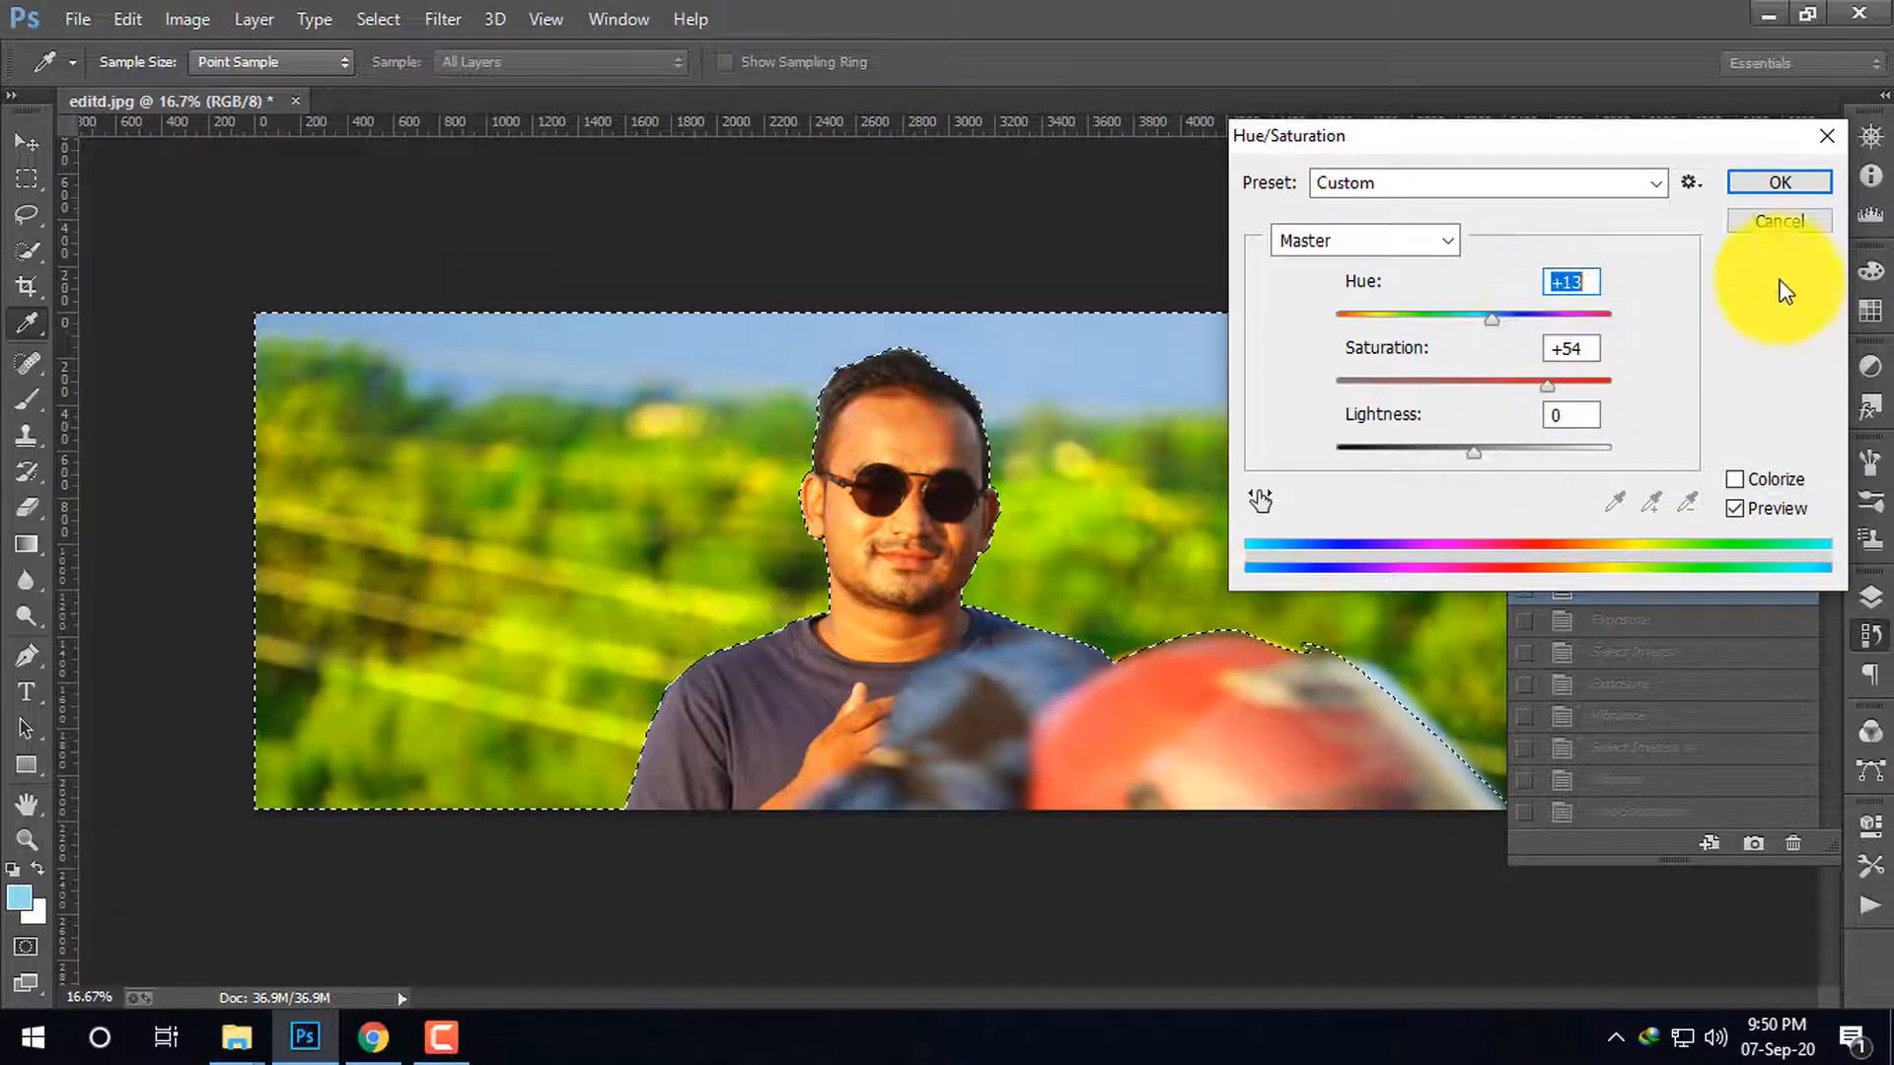
Discard the open Hue/Saturation trial and restore the photo to its latest Hue/Saturation history state.
{"action": "left_click", "coordinate": [1779, 221]}
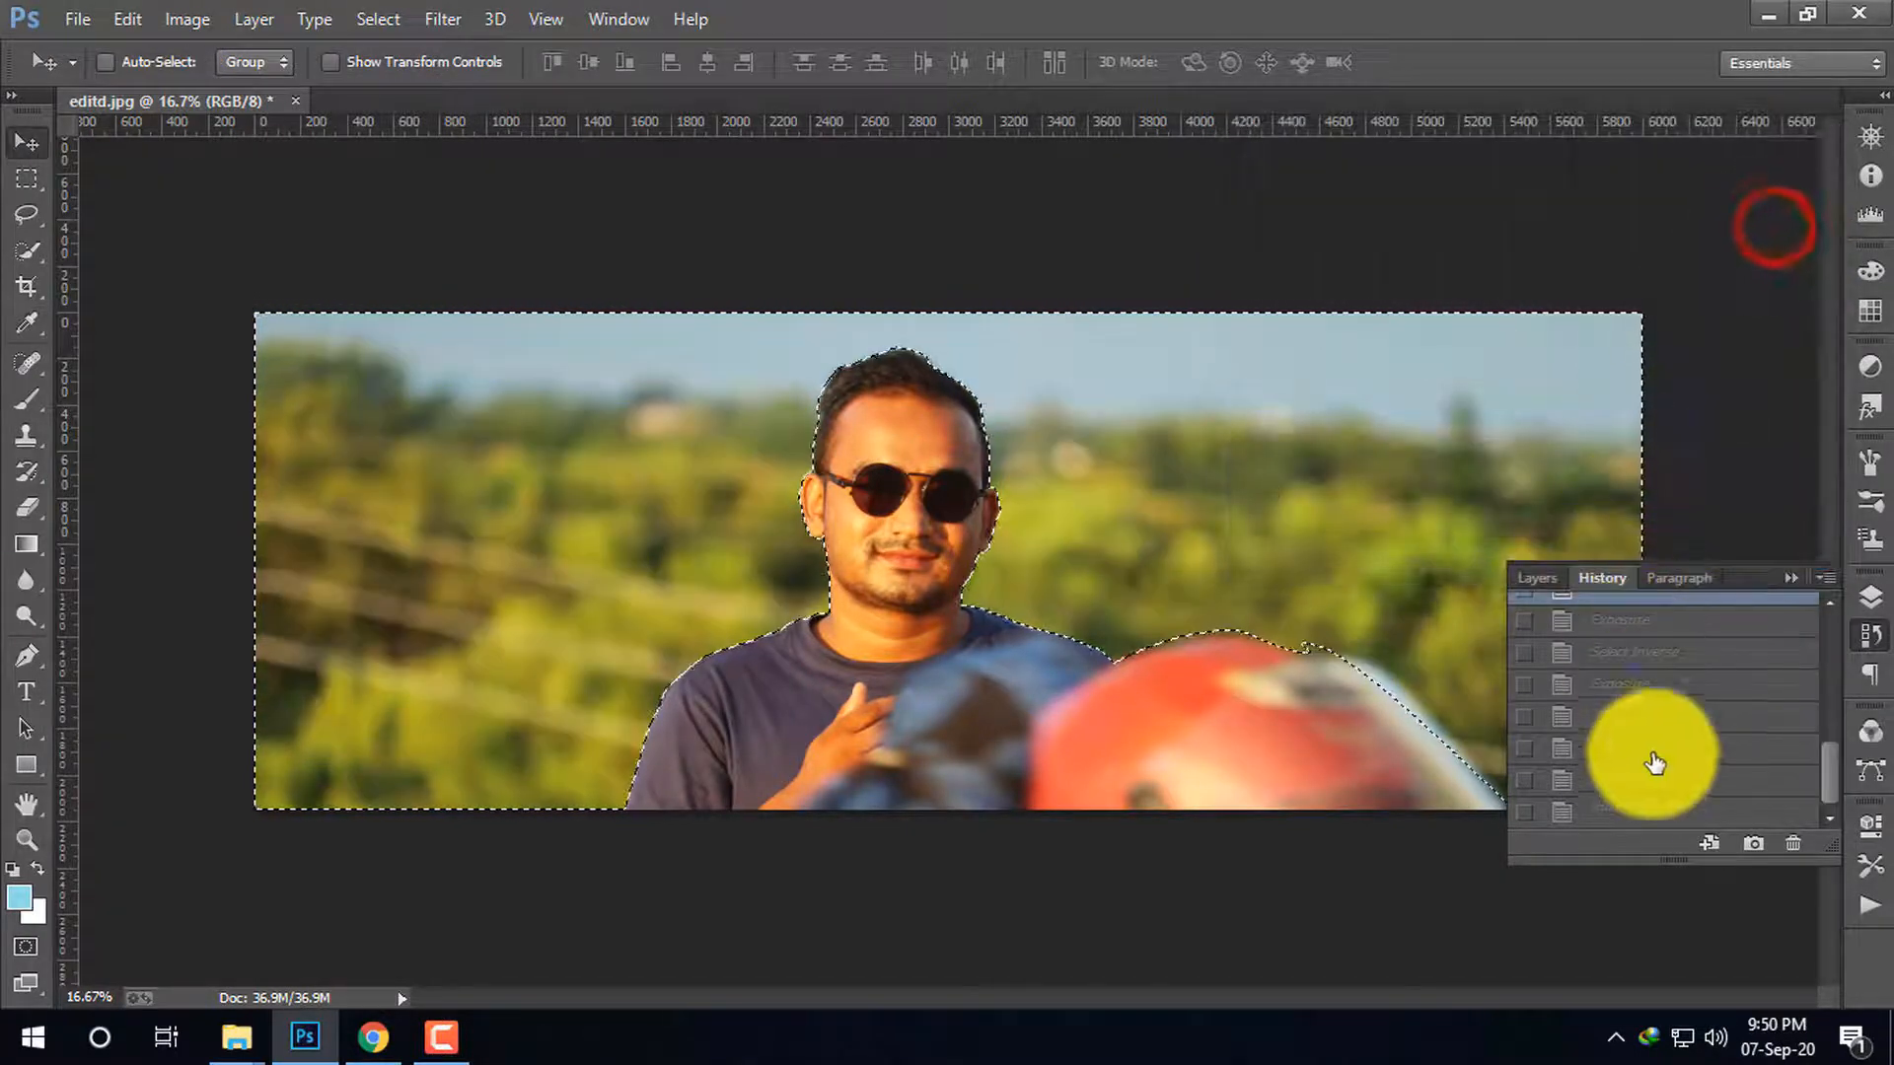
{"action": "left_click", "coordinate": [1646, 817]}
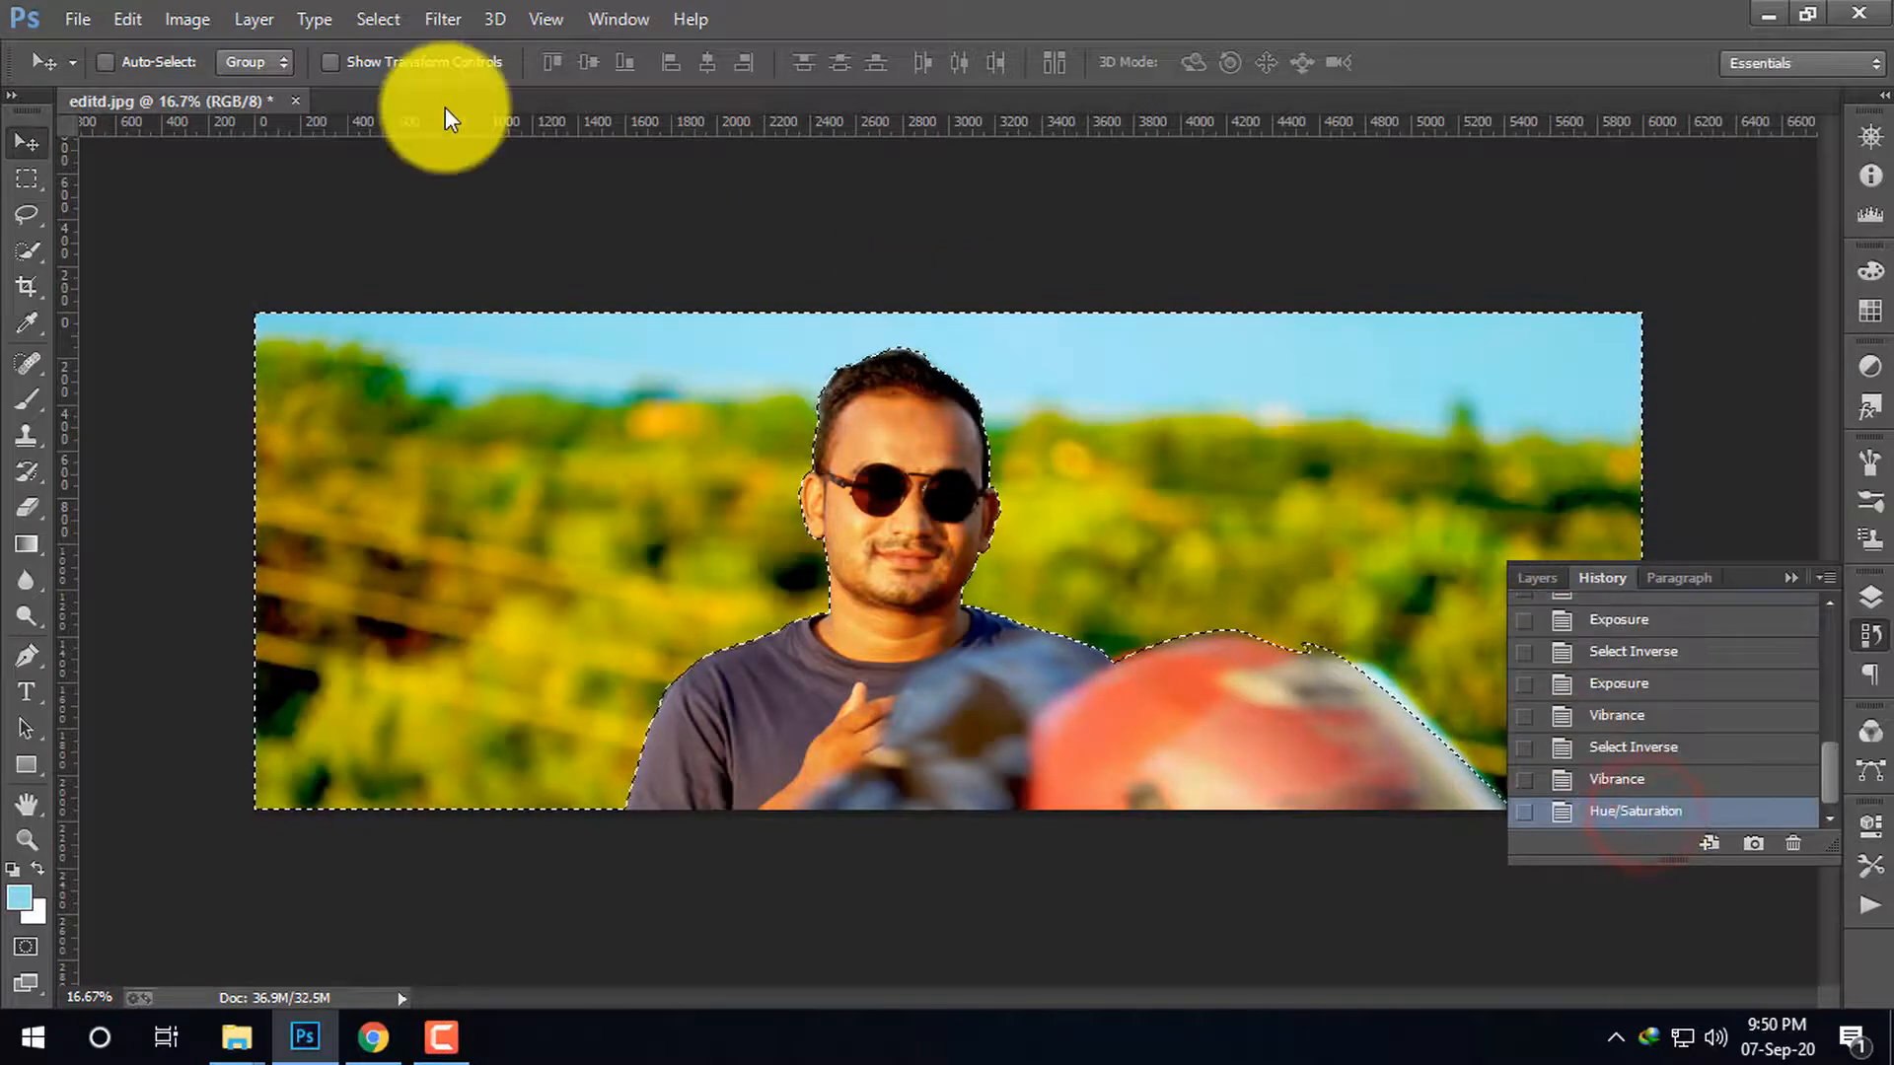
Save the photo as a JPEG named 2 in the photos folder with Maximum quality 12 and the Baseline ("Standard") format.
{"action": "left_click", "coordinate": [71, 24]}
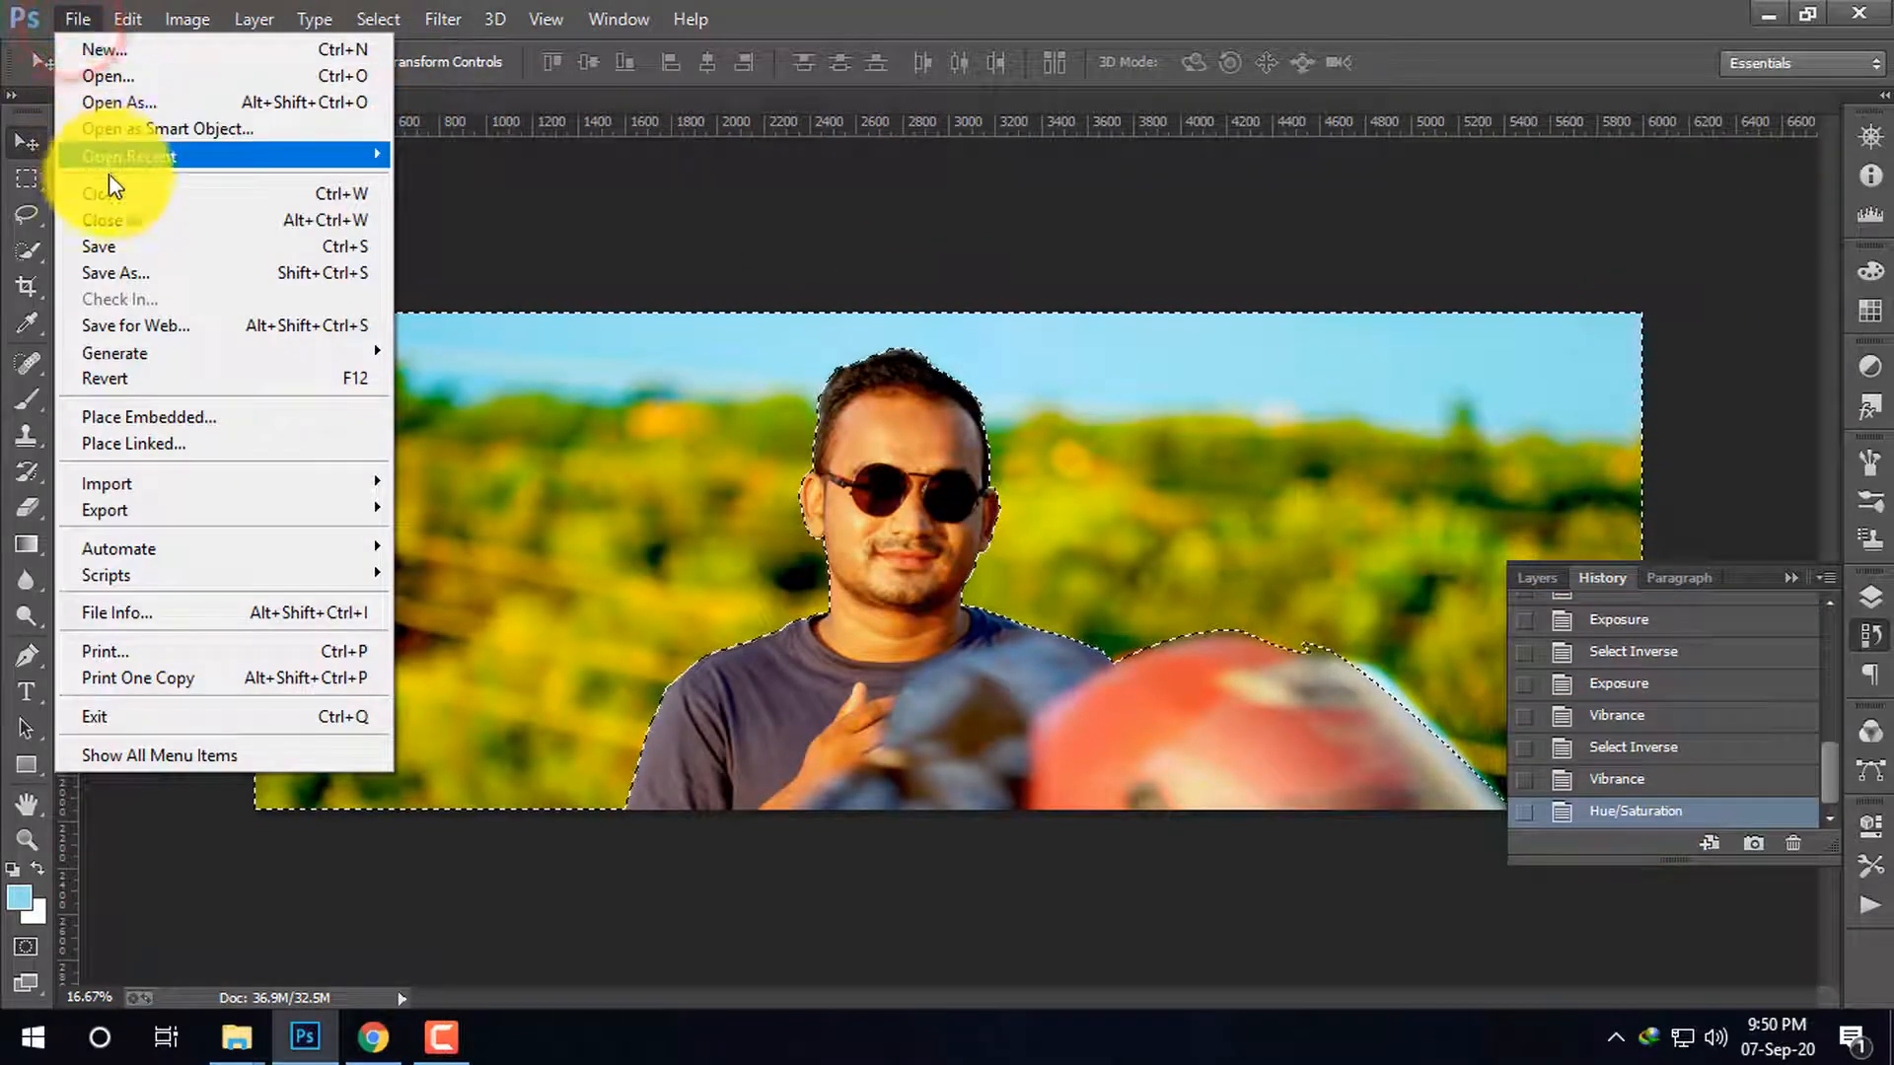
{"action": "left_click", "coordinate": [149, 276]}
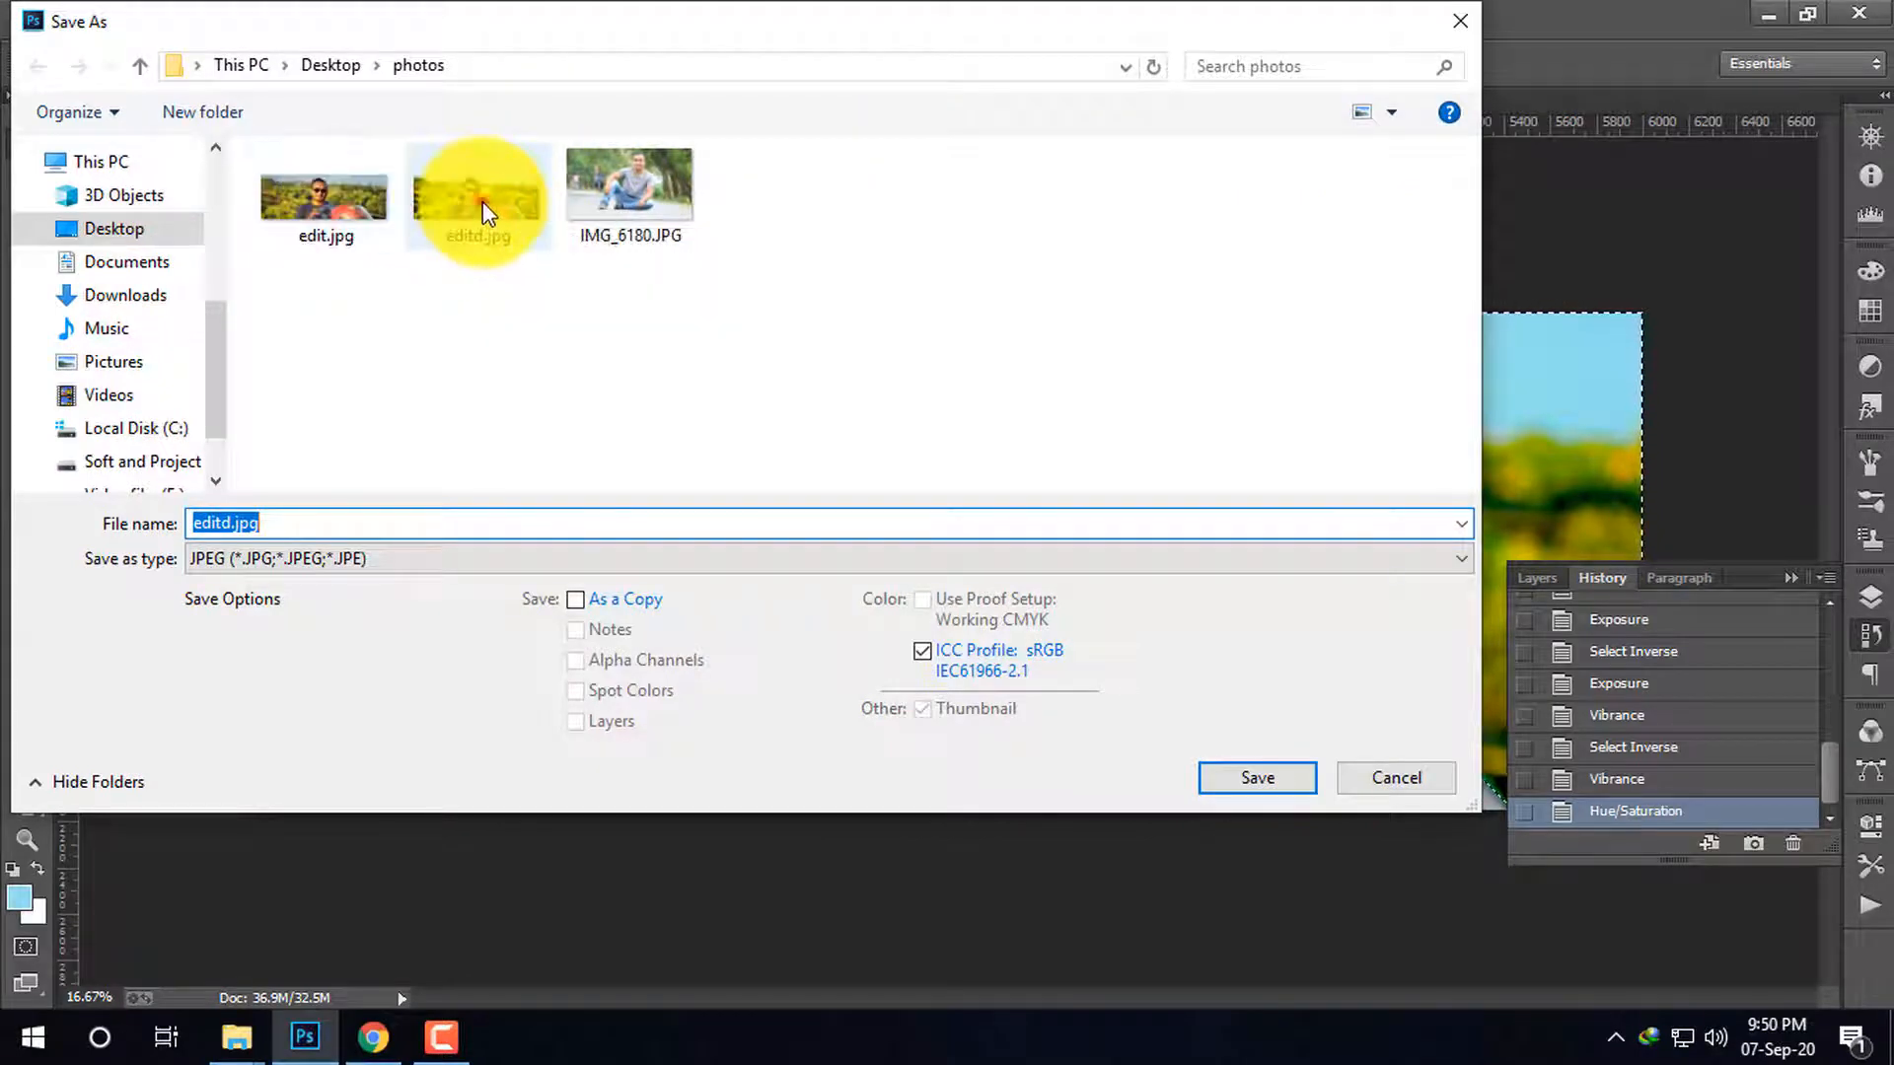
{"action": "left_click", "coordinate": [282, 524]}
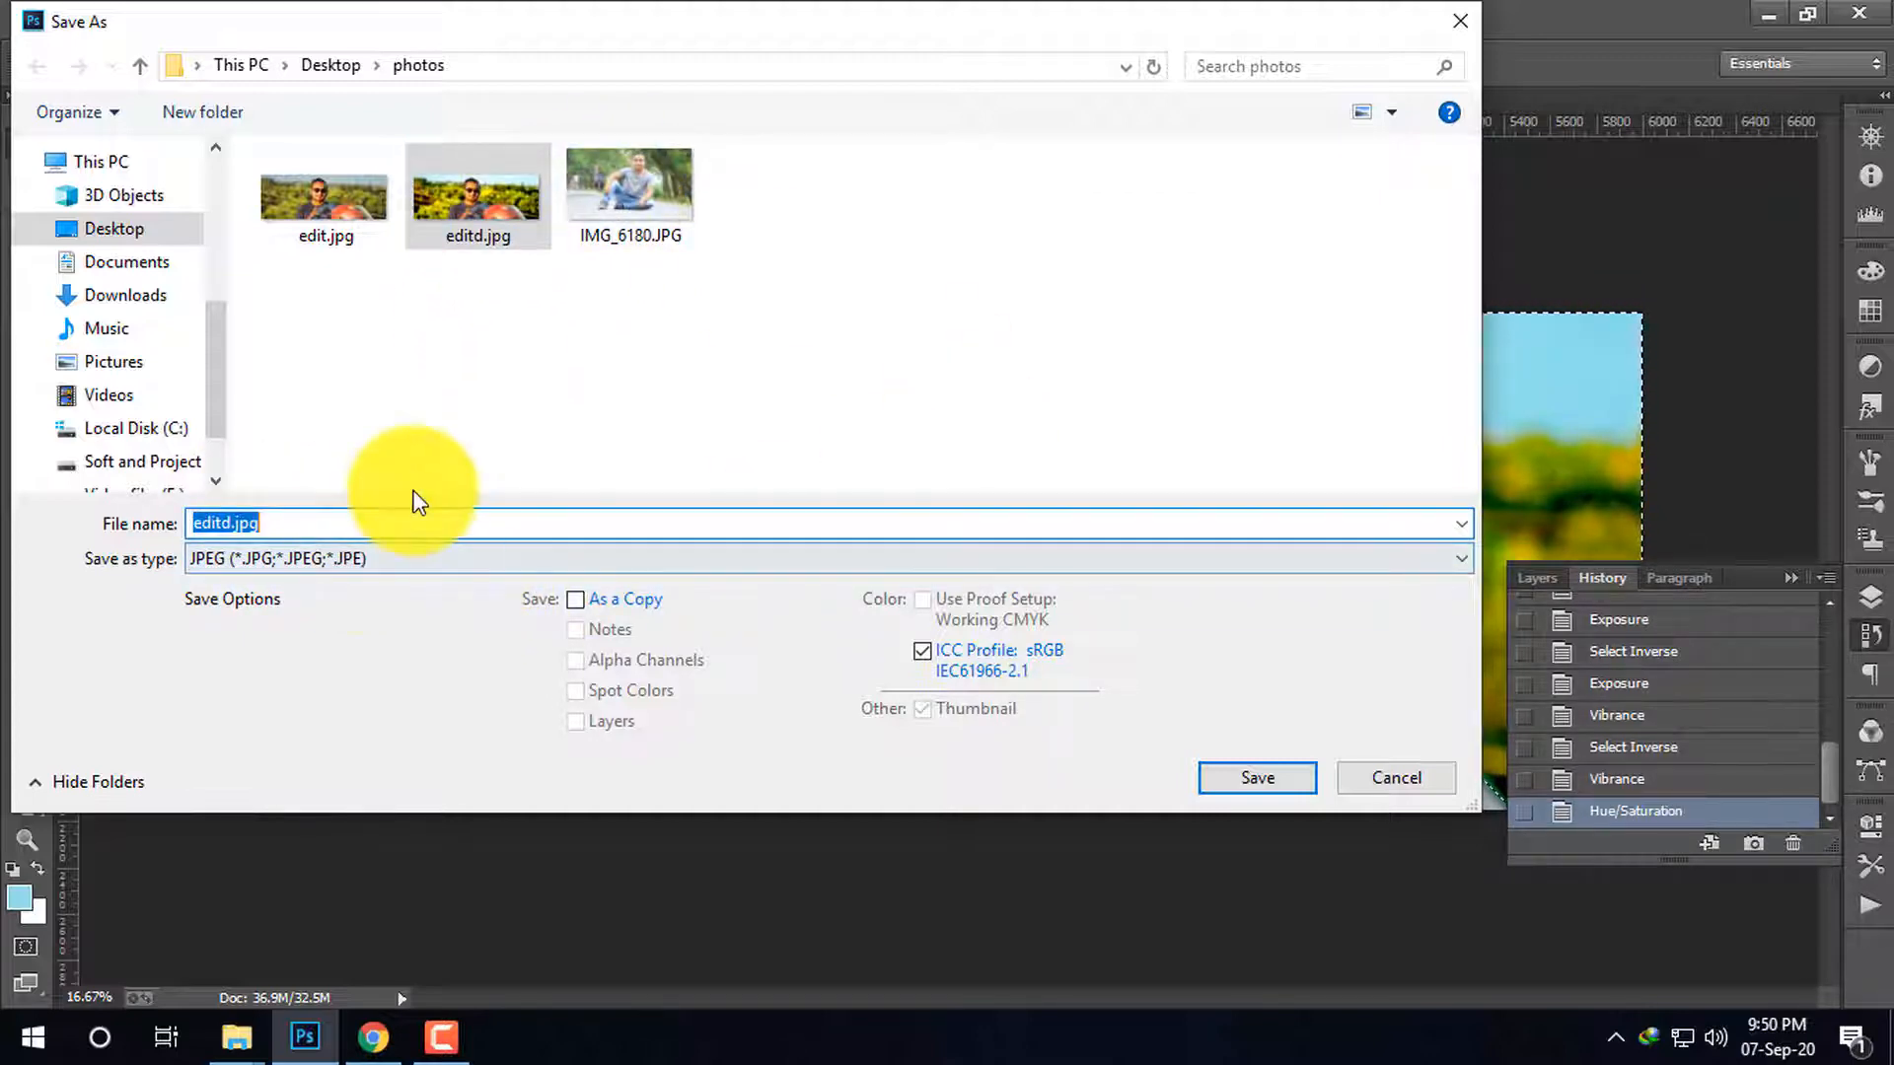
{"action": "type", "text": "2"}
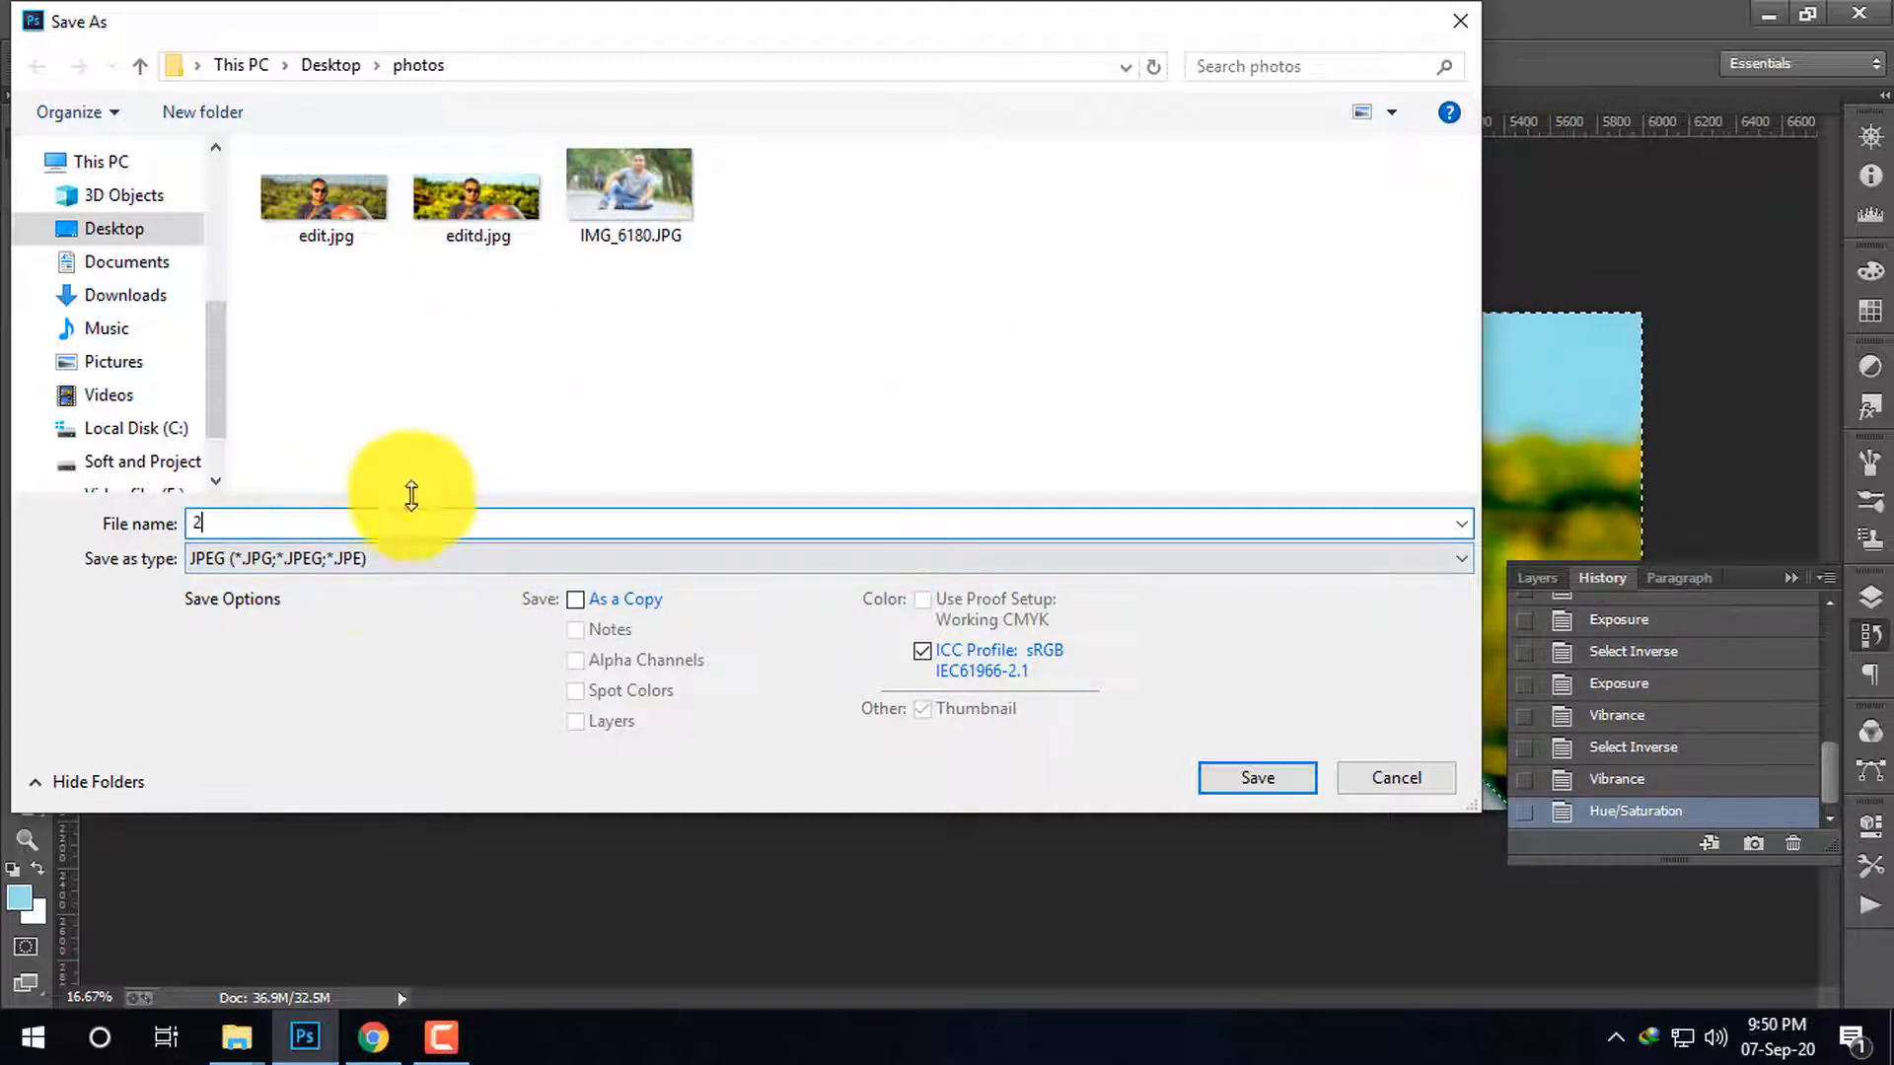
{"action": "left_click", "coordinate": [1270, 779]}
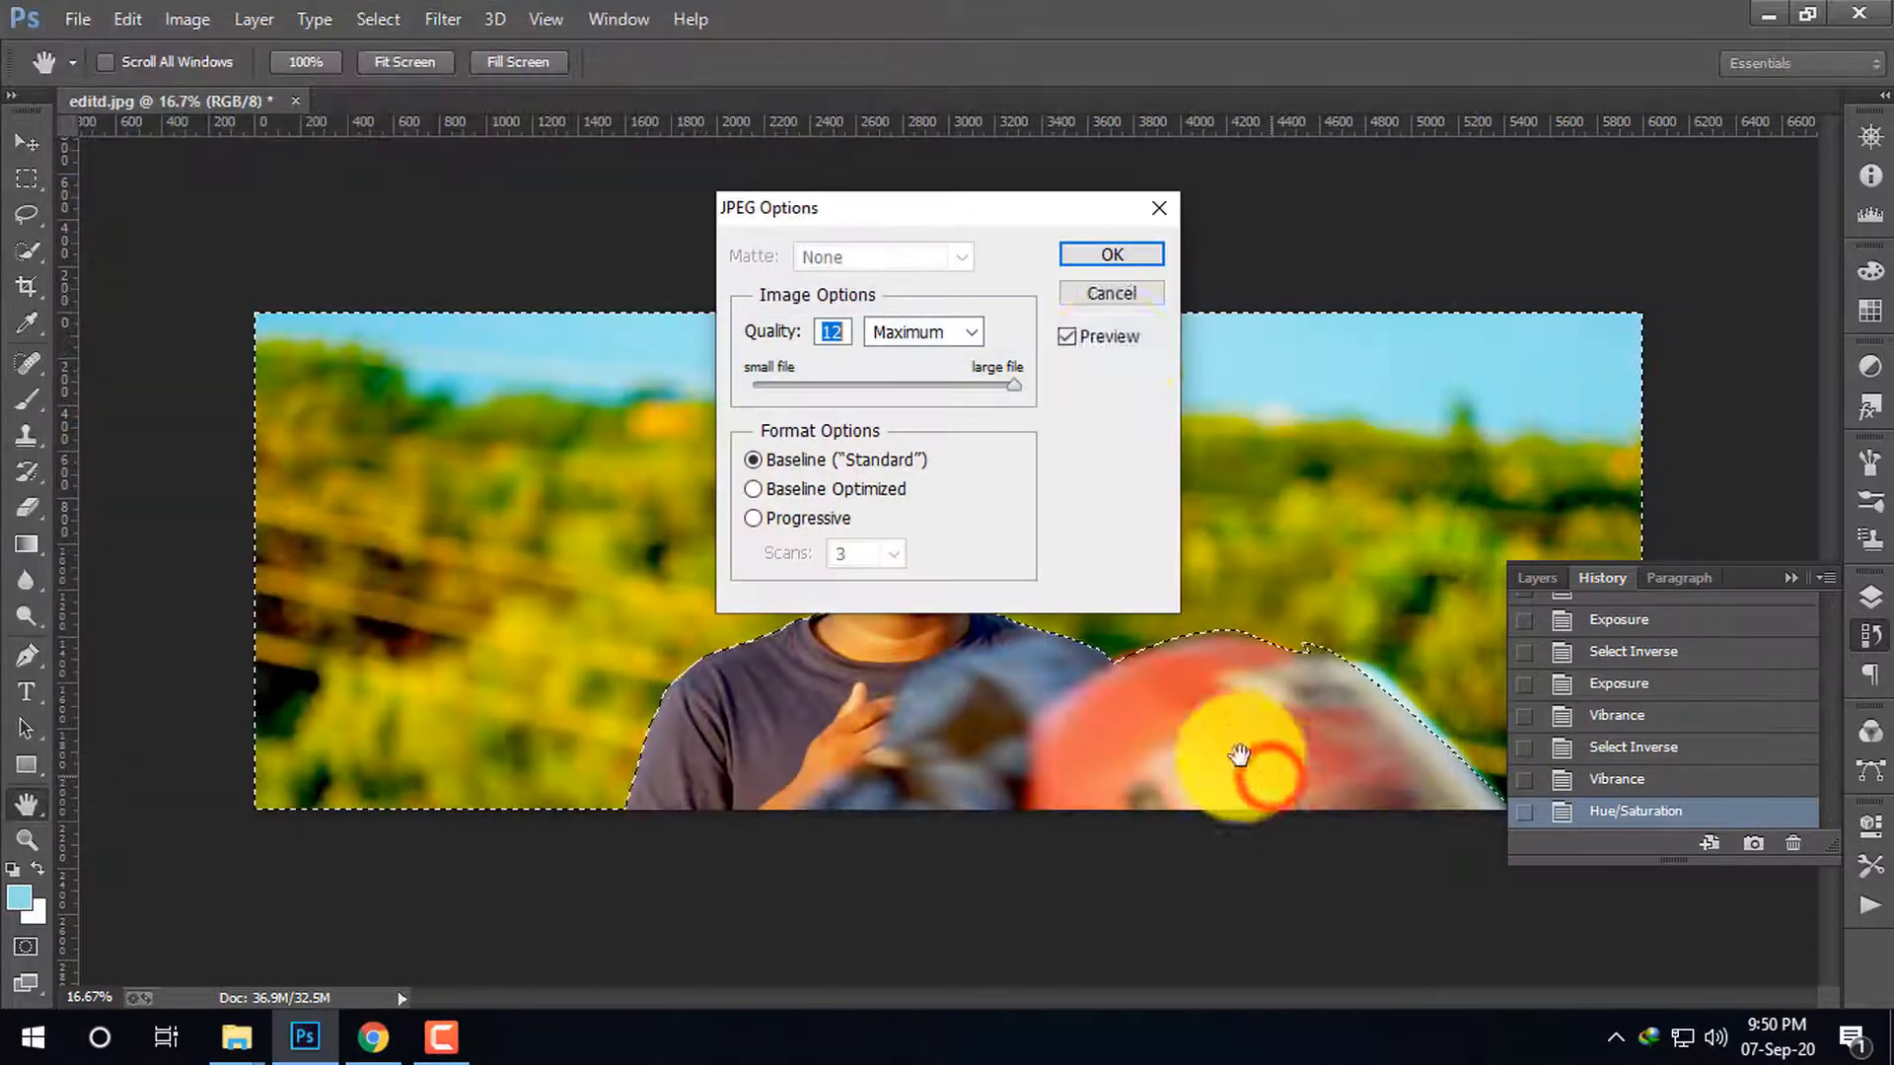
{"action": "left_click", "coordinate": [1104, 257]}
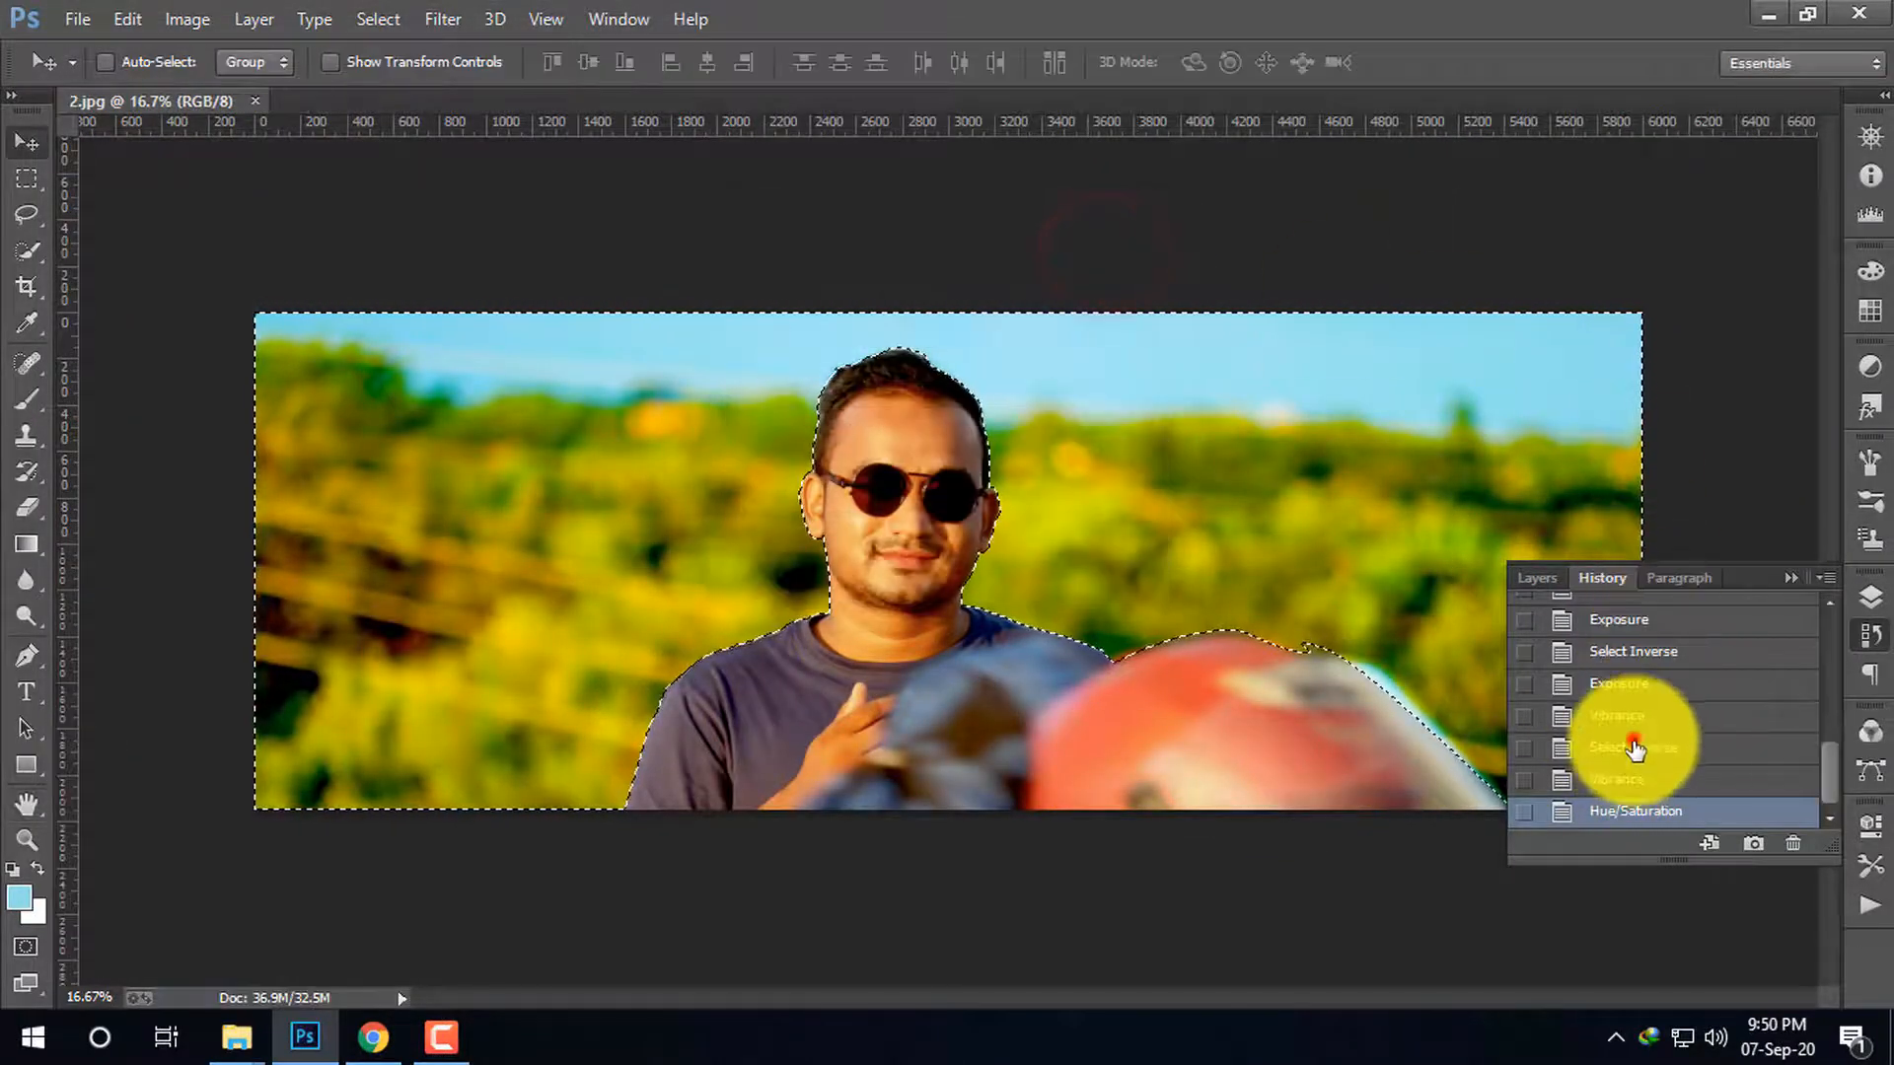
Return the photo to the Select Inverse history state directly after Curves, with the background selected.
{"action": "left_click", "coordinate": [1635, 747]}
{"action": "left_click", "coordinate": [1627, 651]}
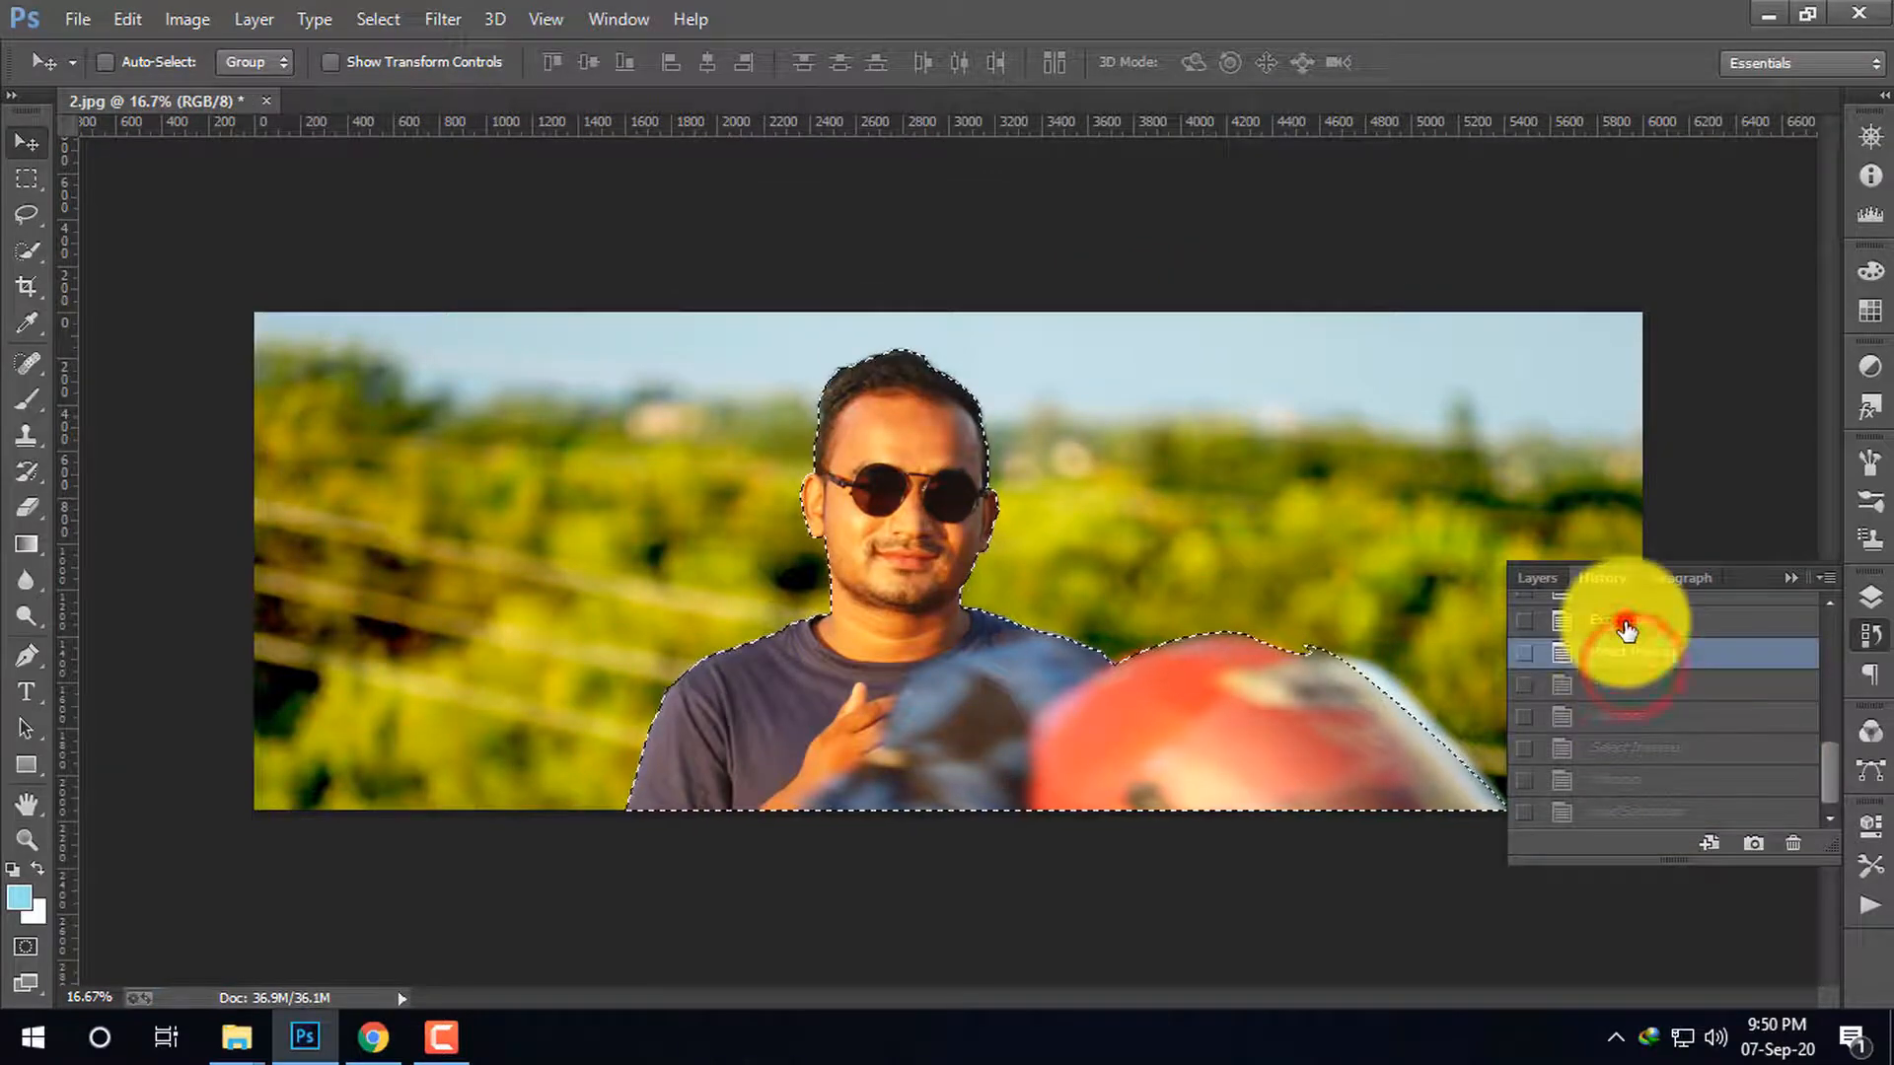
{"action": "left_click", "coordinate": [1633, 683]}
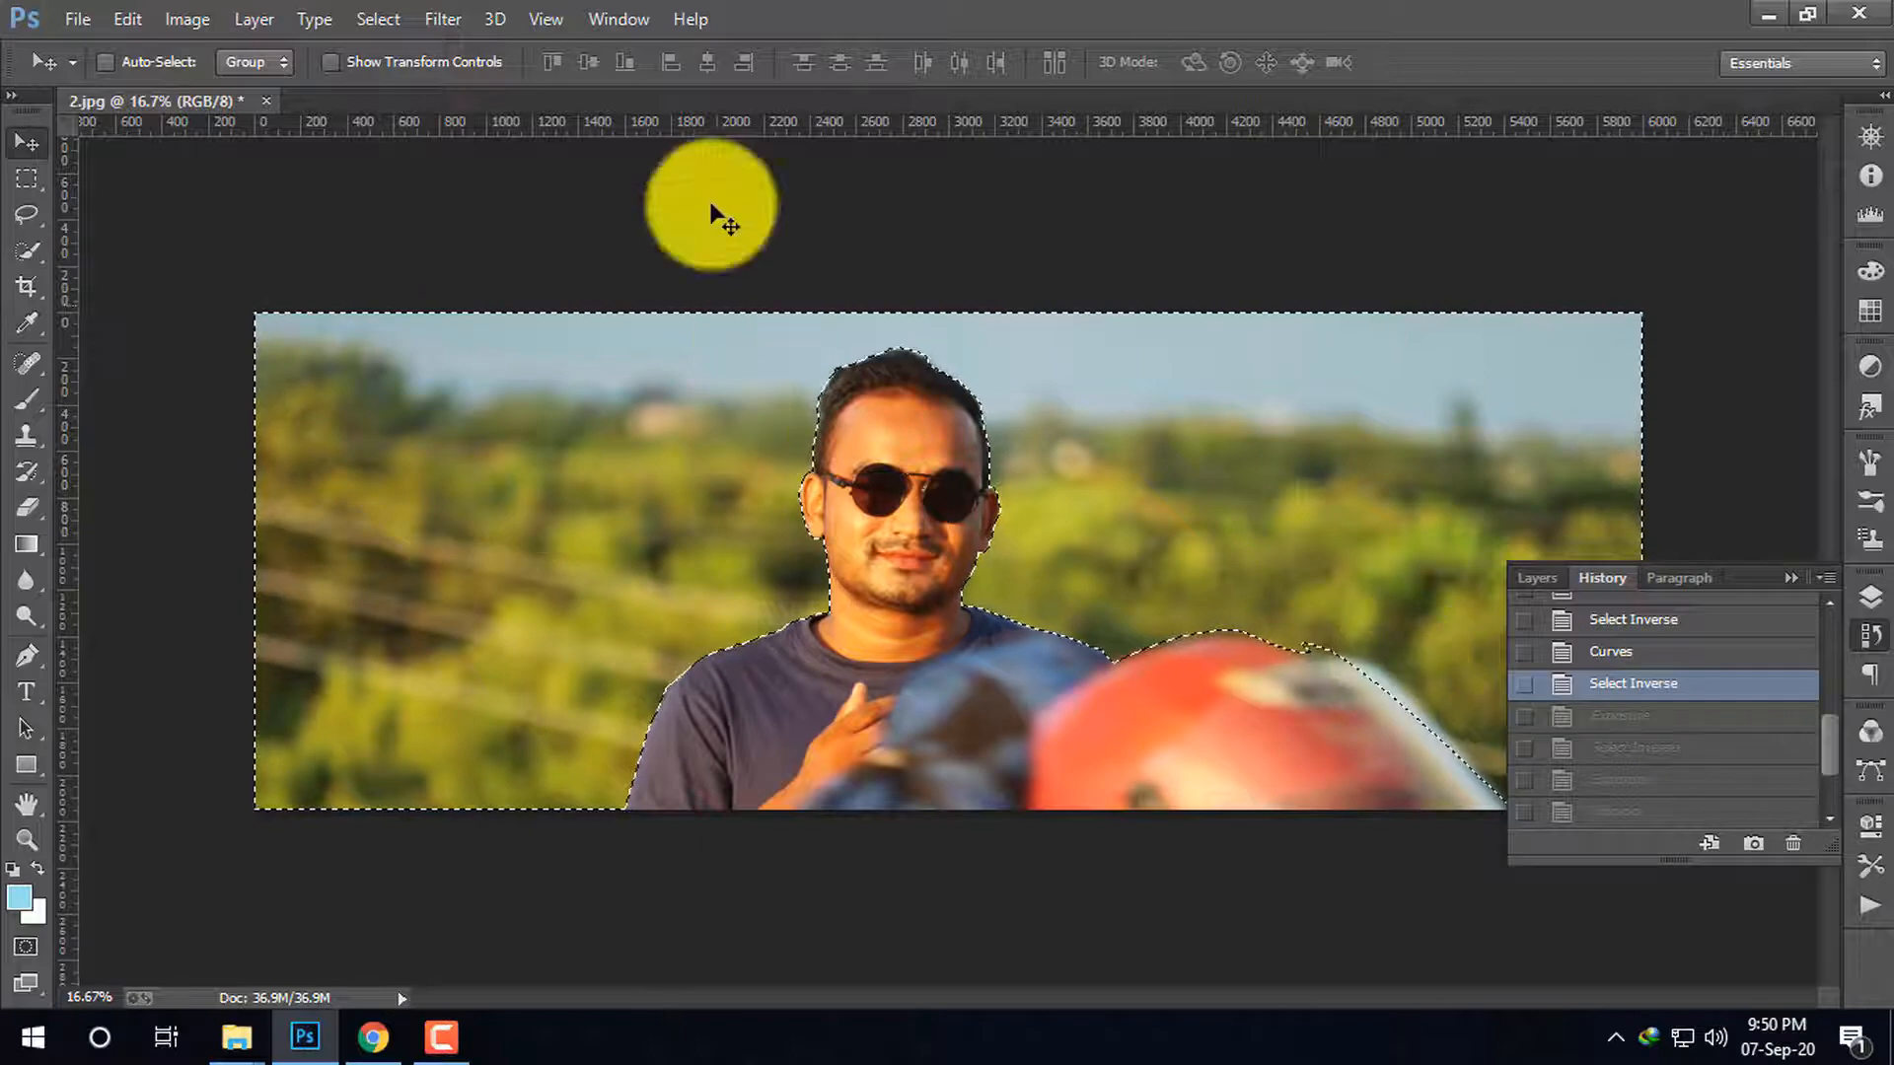
Open a Hue/Saturation adjustment for the selected background and shift its Hue to +32.
{"action": "left_click", "coordinate": [197, 19]}
{"action": "left_click", "coordinate": [252, 87]}
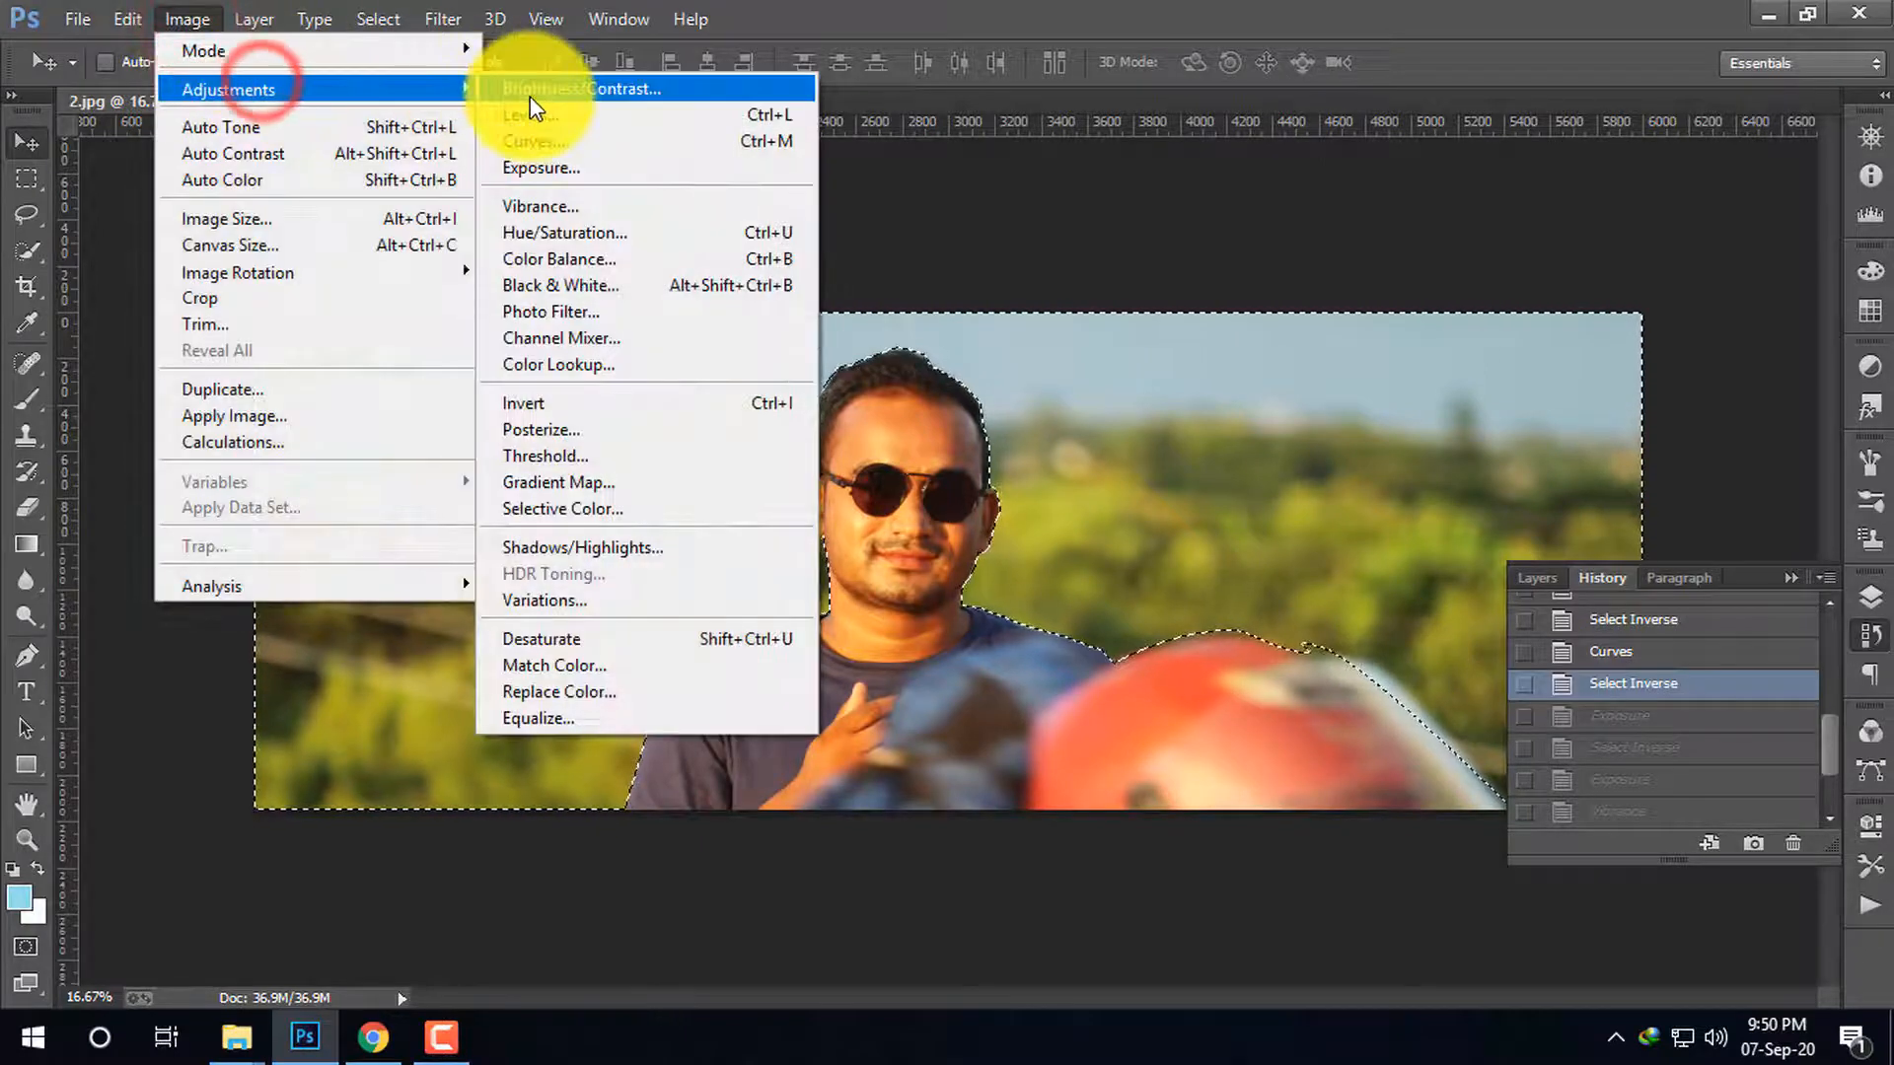
{"action": "left_click", "coordinate": [602, 233]}
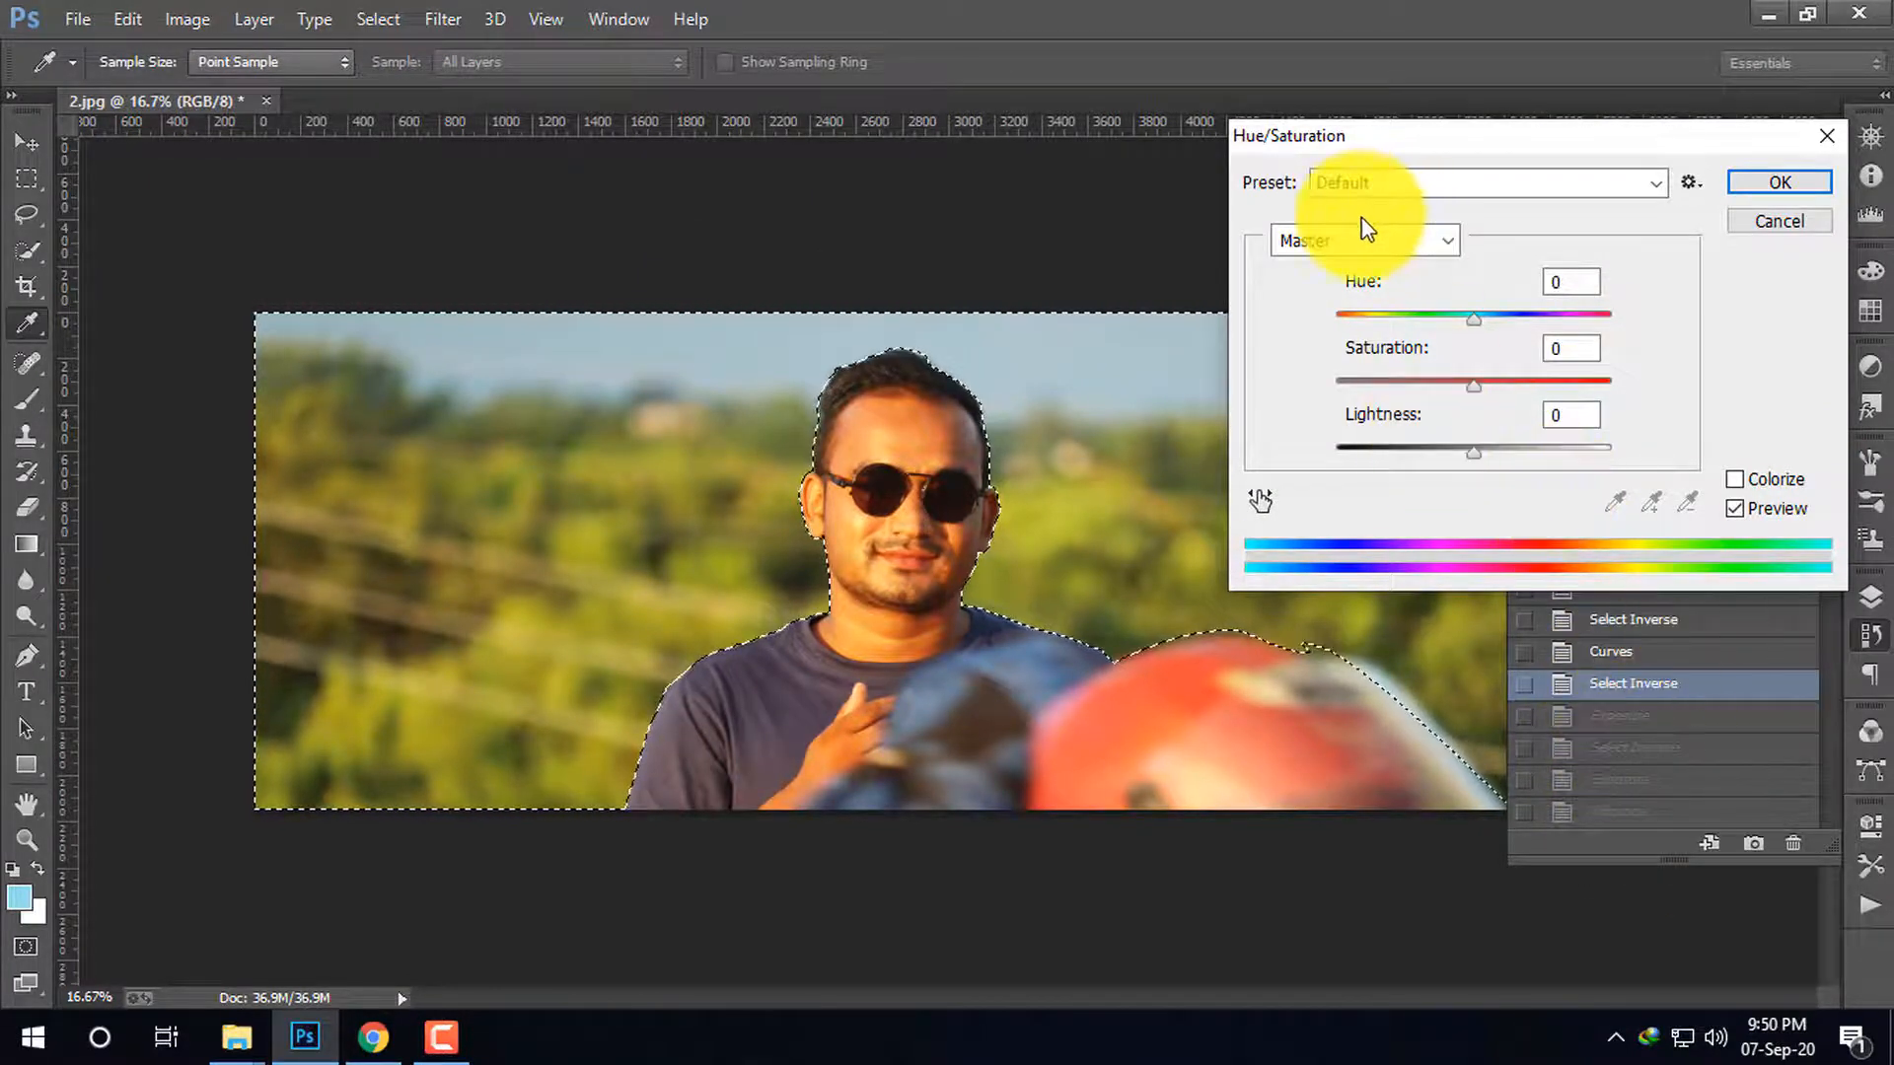
{"action": "left_click", "coordinate": [1566, 282]}
{"action": "key", "text": "Up"}
{"action": "key", "text": "Up"}
{"action": "key", "text": "Up"}
{"action": "key", "text": "Up"}
{"action": "key", "text": "Up"}
{"action": "key", "text": "Up"}
{"action": "key", "text": "Up"}
{"action": "key", "text": "Up"}
{"action": "key", "text": "Up"}
{"action": "key", "text": "Up"}
{"action": "key", "text": "Up"}
{"action": "key", "text": "Up"}
{"action": "key", "text": "Up"}
{"action": "key", "text": "Up"}
{"action": "key", "text": "Up"}
{"action": "key", "text": "Up"}
{"action": "key", "text": "Up"}
{"action": "key", "text": "Up"}
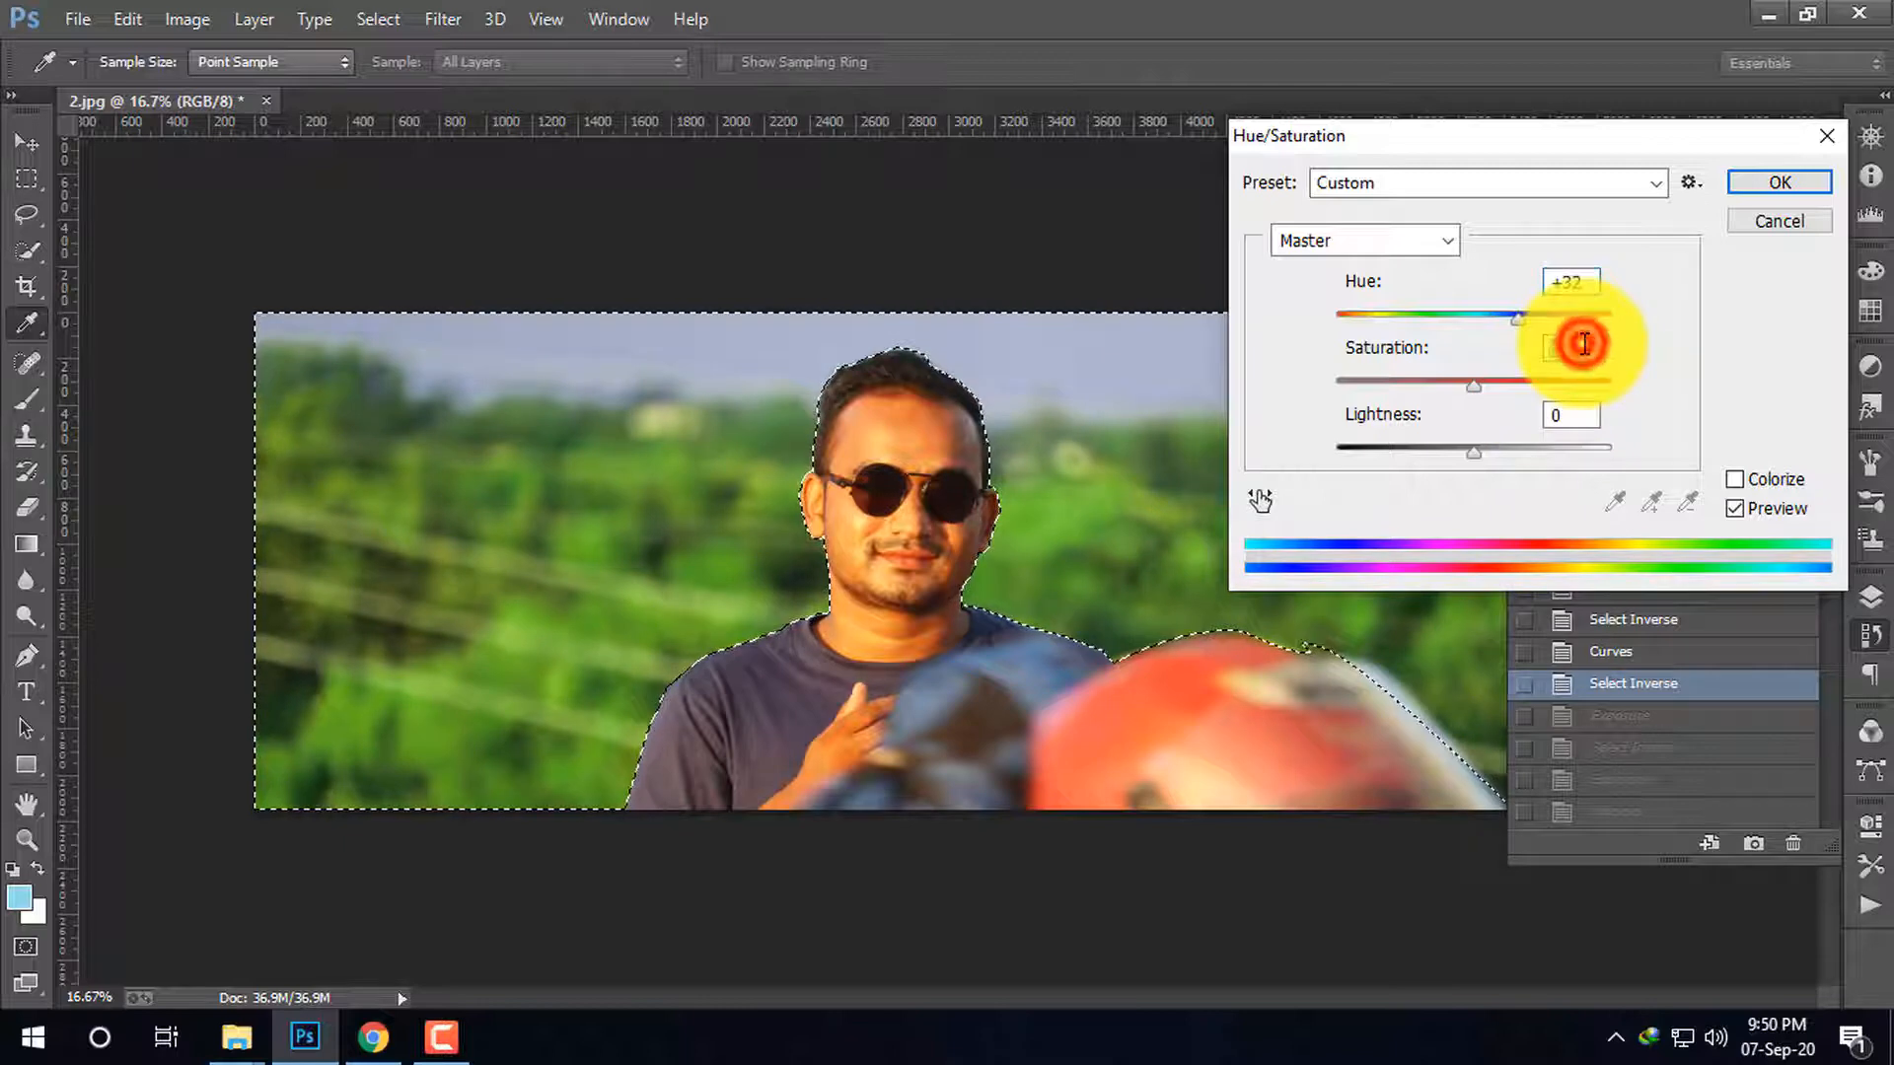
Try raising the selected background's Saturation to +59.
{"action": "left_click", "coordinate": [1583, 343]}
{"action": "key", "text": "Up"}
{"action": "key", "text": "Up"}
{"action": "key", "text": "Up"}
{"action": "key", "text": "Up"}
{"action": "key", "text": "Up"}
{"action": "key", "text": "Up"}
{"action": "key", "text": "Up"}
{"action": "key", "text": "Up"}
{"action": "key", "text": "Up"}
{"action": "key", "text": "Up"}
{"action": "key", "text": "Up"}
{"action": "key", "text": "Up"}
{"action": "key", "text": "Up"}
{"action": "key", "text": "Up"}
{"action": "key", "text": "Up"}
{"action": "key", "text": "Up"}
{"action": "key", "text": "Up"}
{"action": "key", "text": "Up"}
{"action": "key", "text": "Up"}
{"action": "key", "text": "Up"}
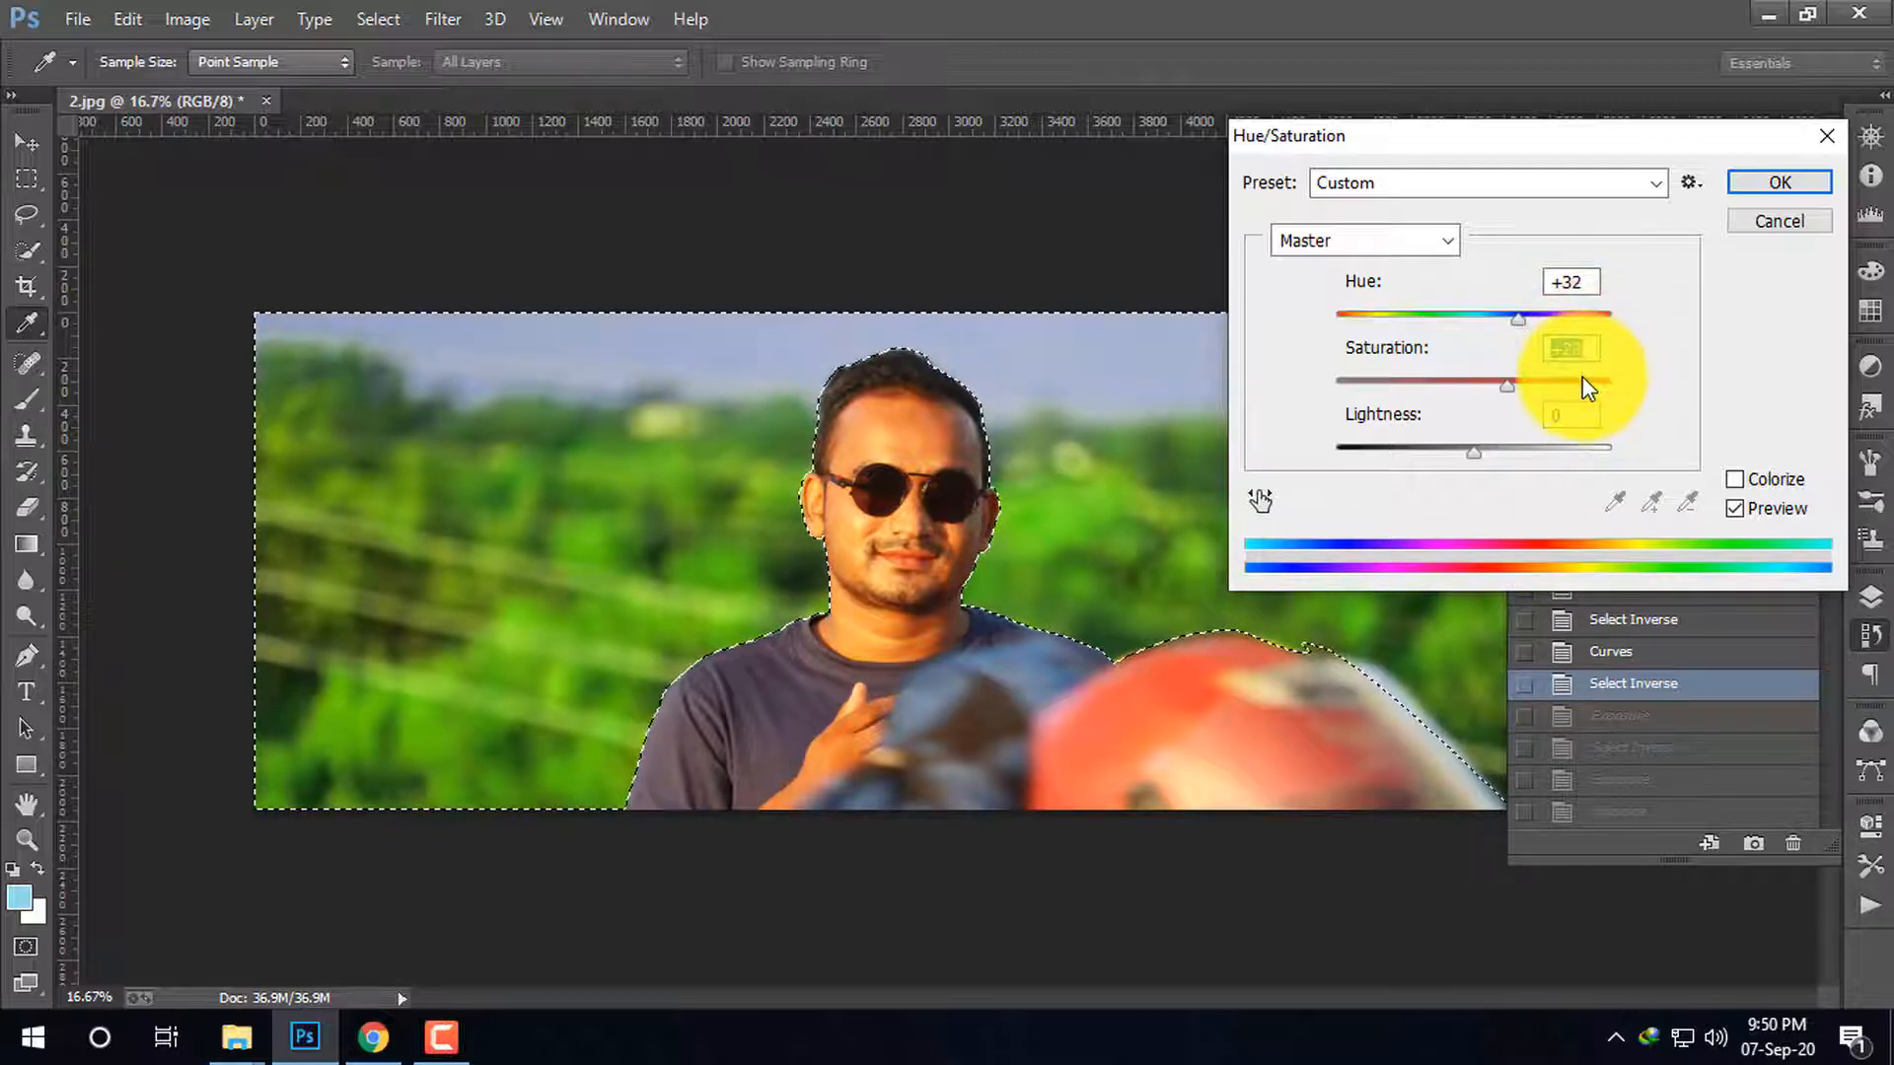
{"action": "key", "text": "Up"}
{"action": "key", "text": "Up"}
{"action": "key", "text": "Up"}
{"action": "key", "text": "Up"}
{"action": "key", "text": "Up"}
{"action": "key", "text": "Up"}
{"action": "key", "text": "Up"}
{"action": "key", "text": "Up"}
{"action": "key", "text": "Up"}
{"action": "key", "text": "Up"}
{"action": "key", "text": "Up"}
{"action": "key", "text": "Up"}
{"action": "key", "text": "Up"}
{"action": "key", "text": "Up"}
{"action": "key", "text": "Up"}
{"action": "key", "text": "Up"}
{"action": "key", "text": "Up"}
{"action": "key", "text": "Up"}
{"action": "key", "text": "Up"}
{"action": "key", "text": "Up"}
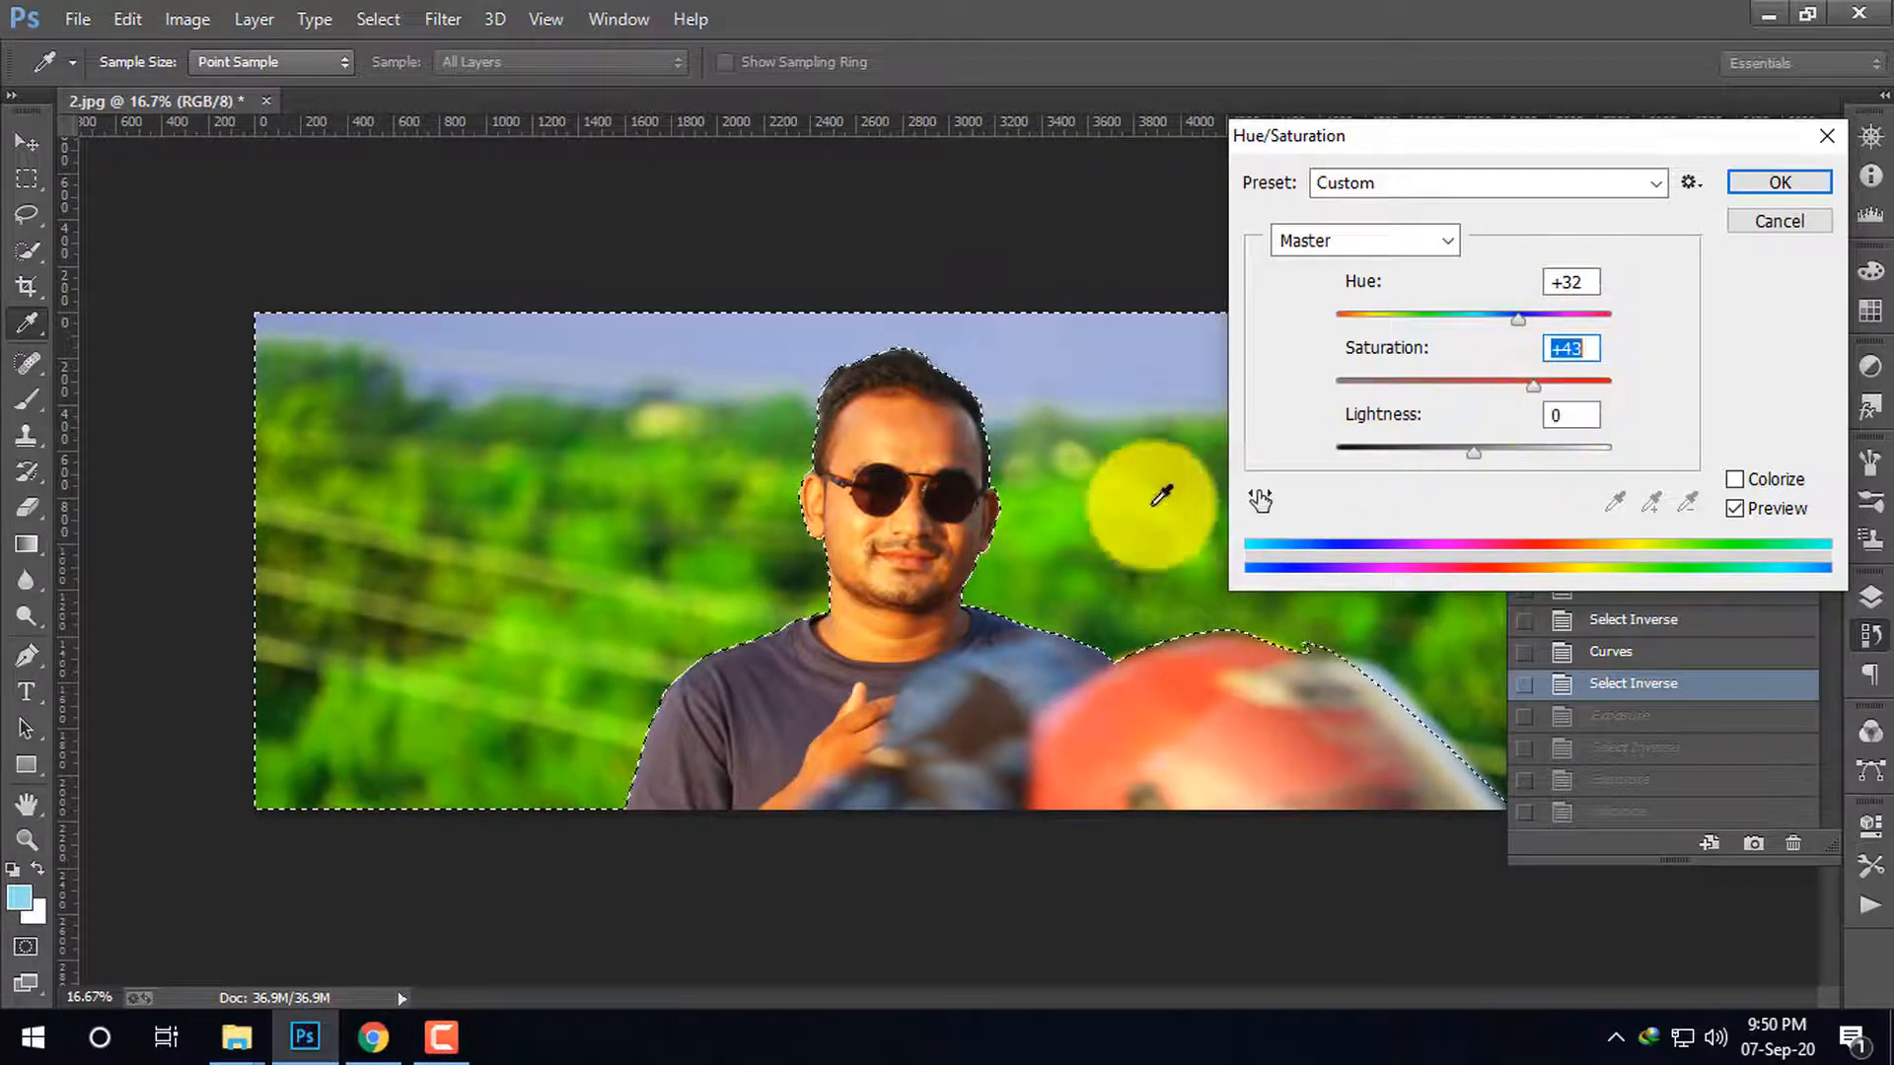
{"action": "key", "text": "Up"}
{"action": "key", "text": "Up"}
{"action": "key", "text": "Up"}
{"action": "key", "text": "Up"}
{"action": "key", "text": "Up"}
{"action": "key", "text": "Up"}
{"action": "key", "text": "Up"}
{"action": "key", "text": "Up"}
{"action": "key", "text": "Up"}
{"action": "key", "text": "Up"}
{"action": "key", "text": "Up"}
{"action": "key", "text": "Up"}
{"action": "key", "text": "Up"}
{"action": "key", "text": "Up"}
{"action": "key", "text": "Up"}
{"action": "key", "text": "Up"}
{"action": "key", "text": "Up"}
{"action": "key", "text": "Up"}
{"action": "key", "text": "Up"}
{"action": "key", "text": "Up"}
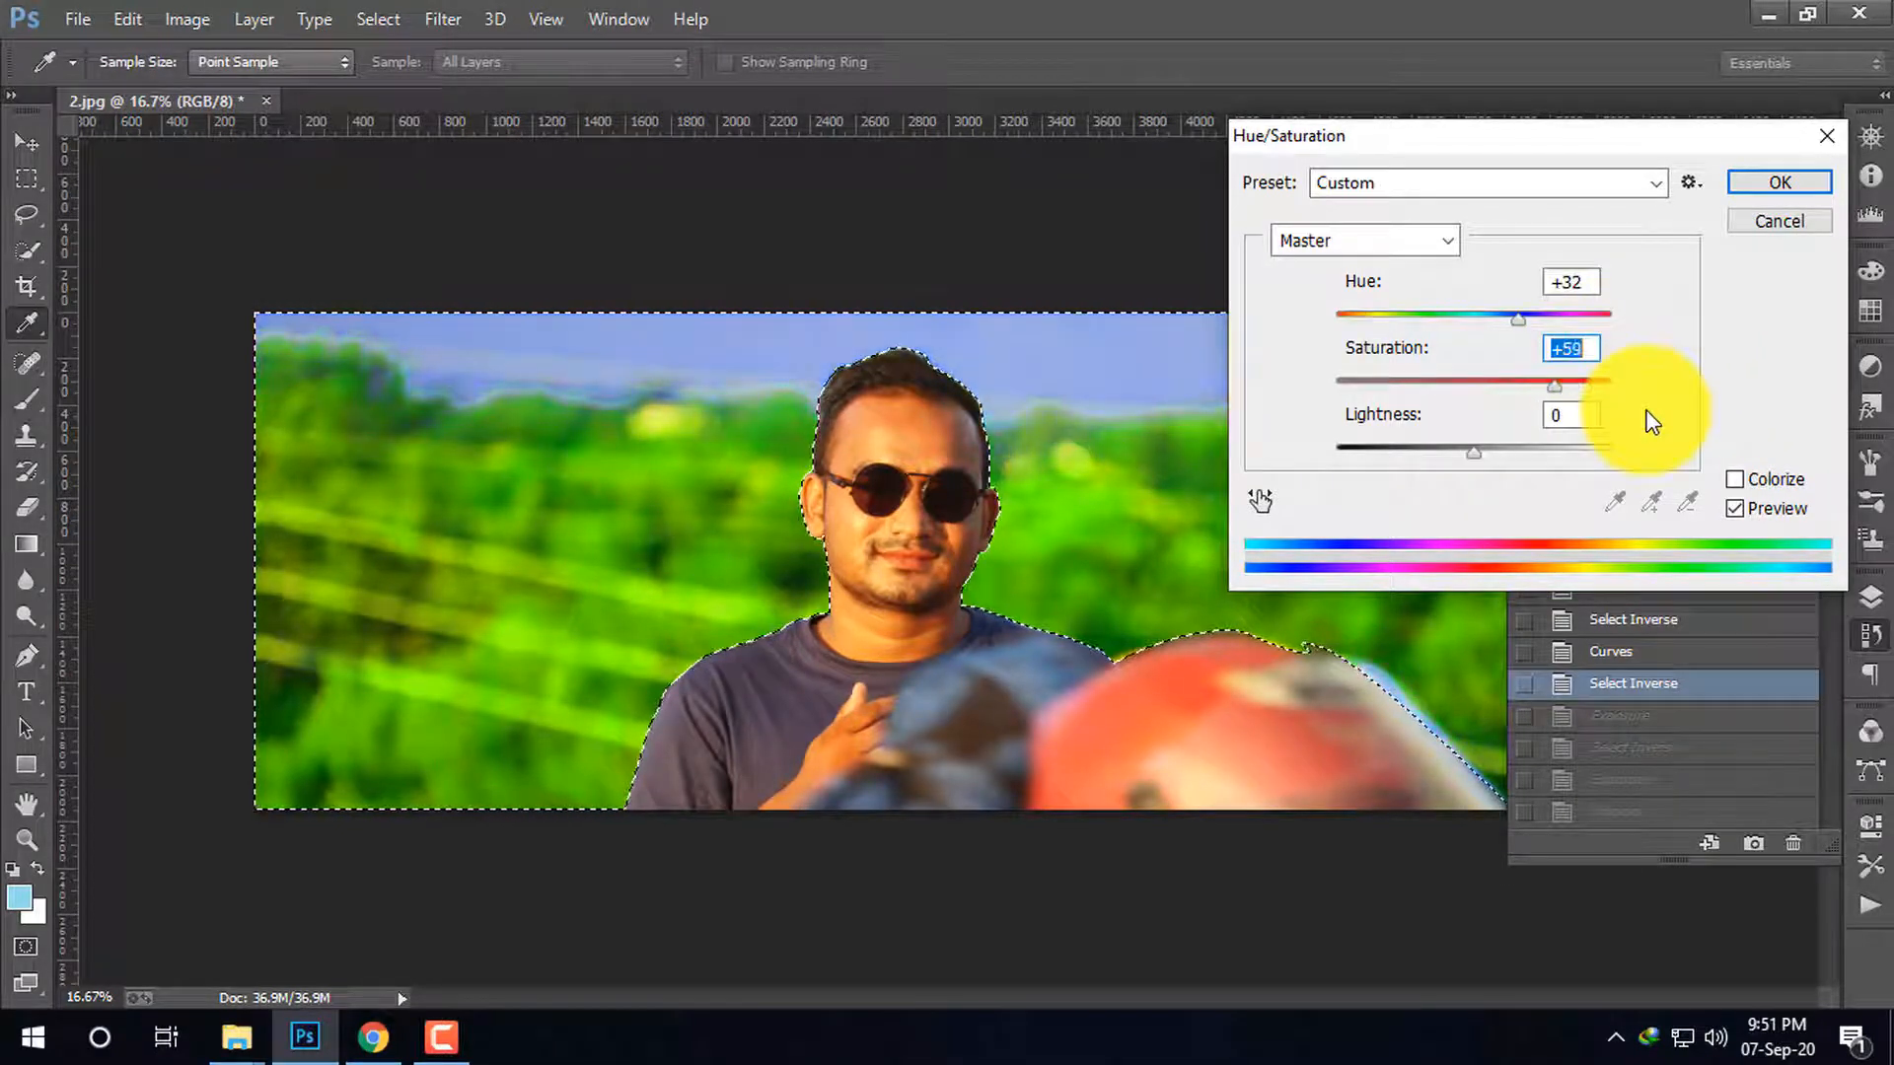
Lower the background's Saturation to +20.
{"action": "key", "text": "Down"}
{"action": "key", "text": "Down"}
{"action": "key", "text": "Down"}
{"action": "key", "text": "Down"}
{"action": "key", "text": "Down"}
{"action": "key", "text": "Down"}
{"action": "key", "text": "Down"}
{"action": "key", "text": "Down"}
{"action": "key", "text": "Down"}
{"action": "key", "text": "Down"}
{"action": "key", "text": "Down"}
{"action": "key", "text": "Down"}
{"action": "key", "text": "Down"}
{"action": "key", "text": "Down"}
{"action": "key", "text": "Down"}
{"action": "key", "text": "Down"}
{"action": "key", "text": "Down"}
{"action": "key", "text": "Down"}
{"action": "key", "text": "Down"}
{"action": "key", "text": "Down"}
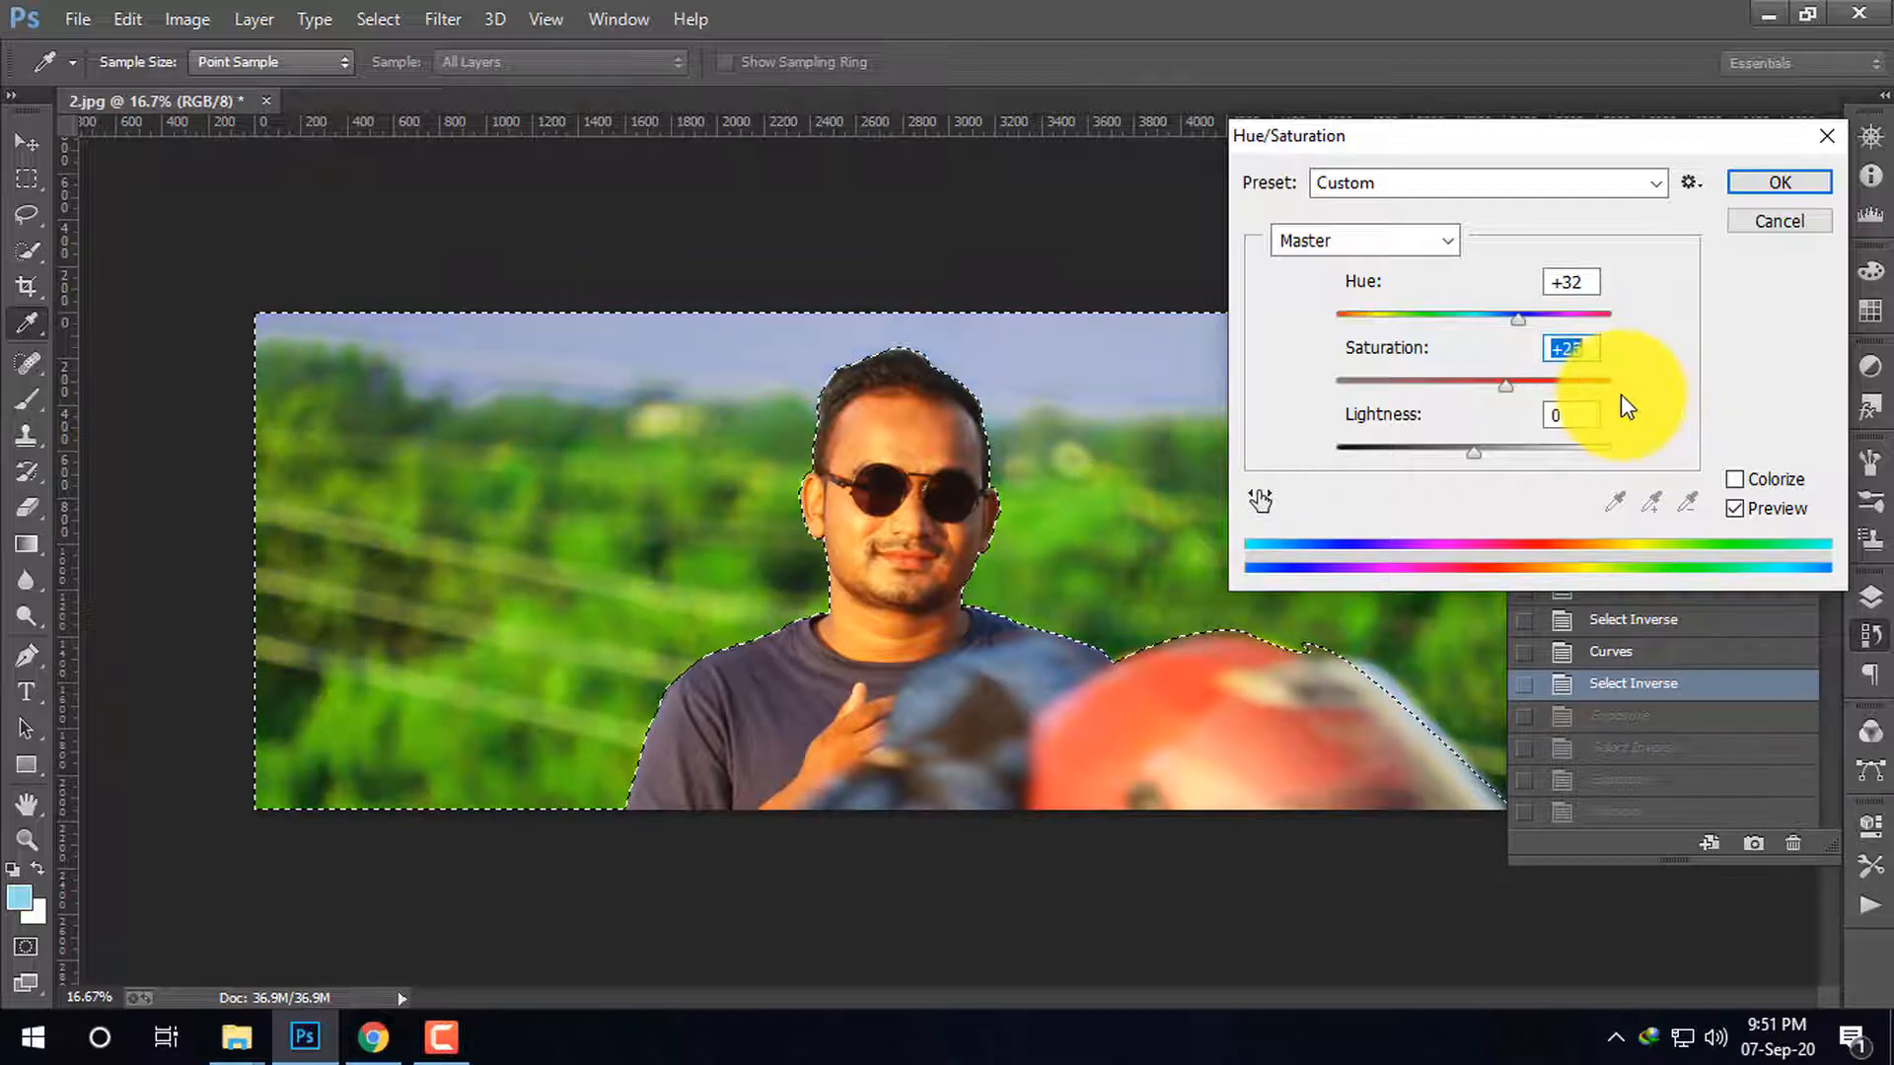
Try a background Hue of -8 for warmer foliage.
{"action": "left_click", "coordinate": [1577, 282]}
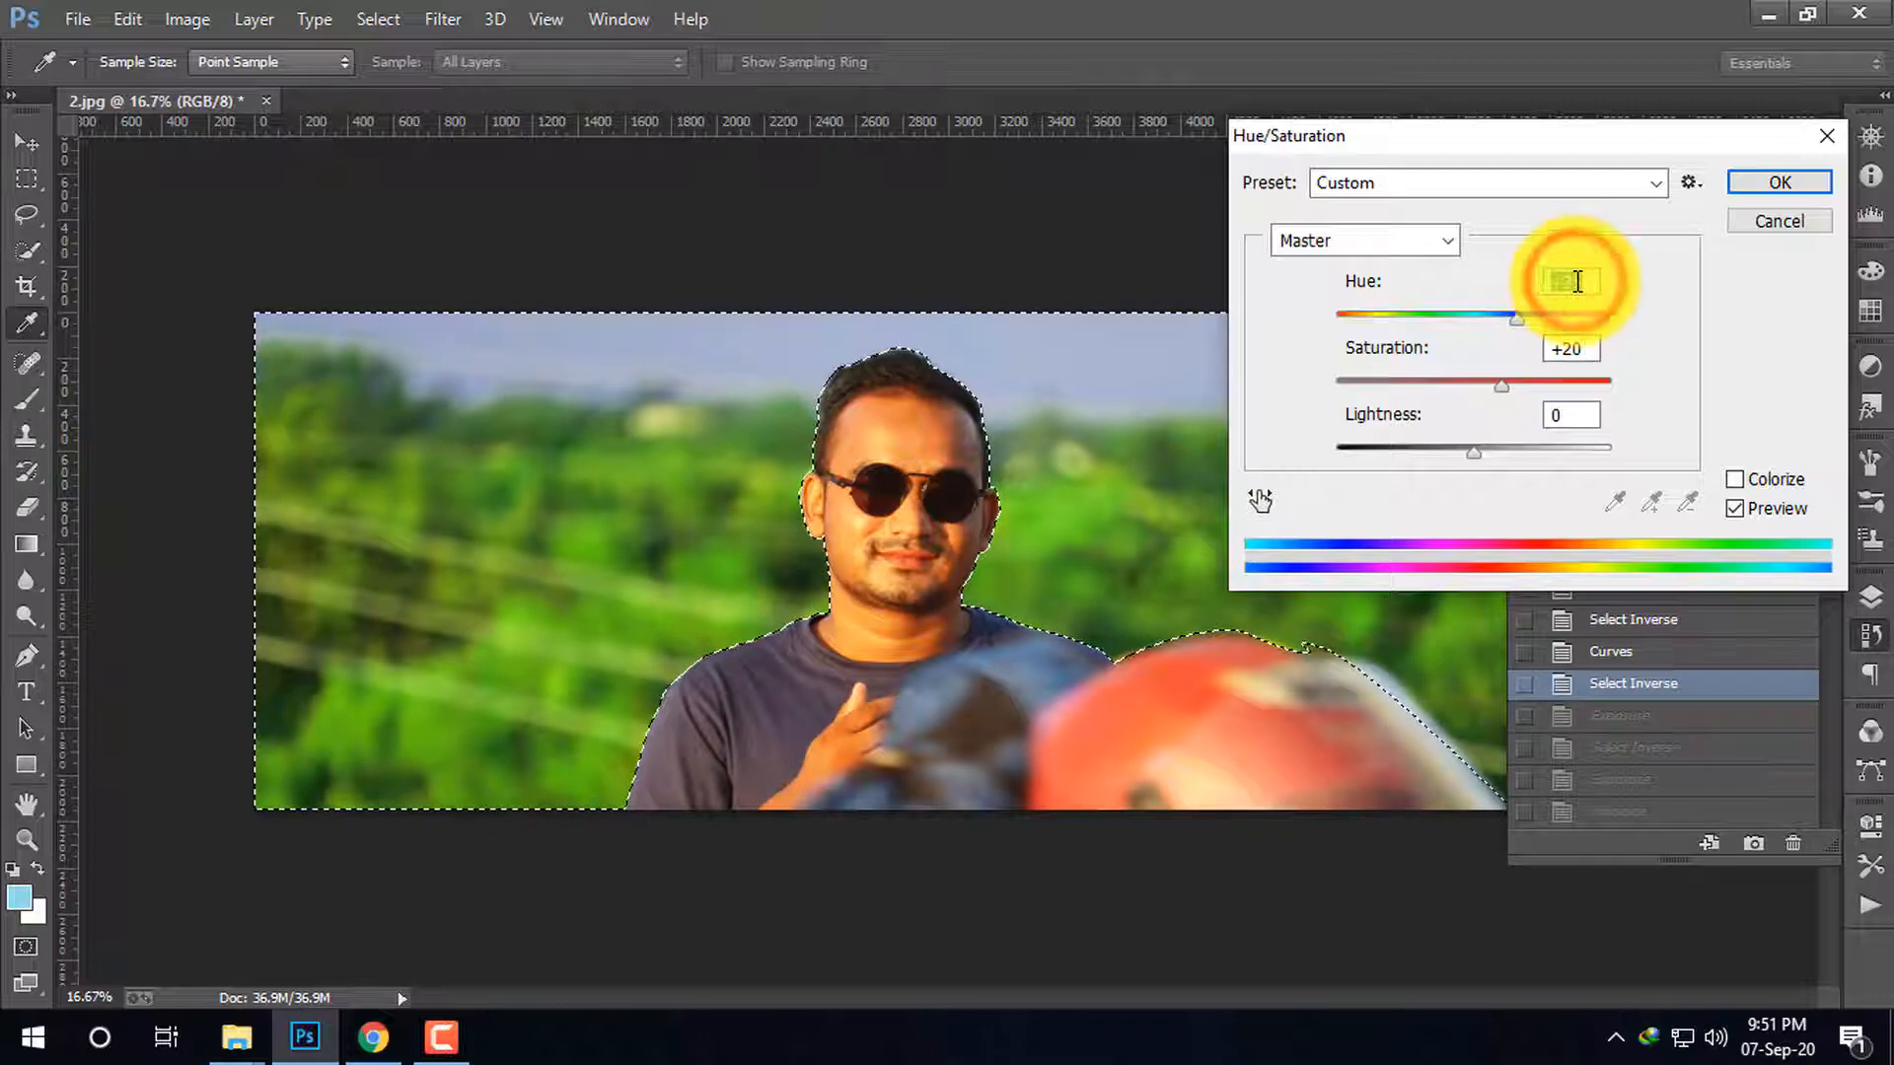
{"action": "scroll", "coordinate": [1577, 282], "scroll_direction": "down", "scroll_amount": 9}
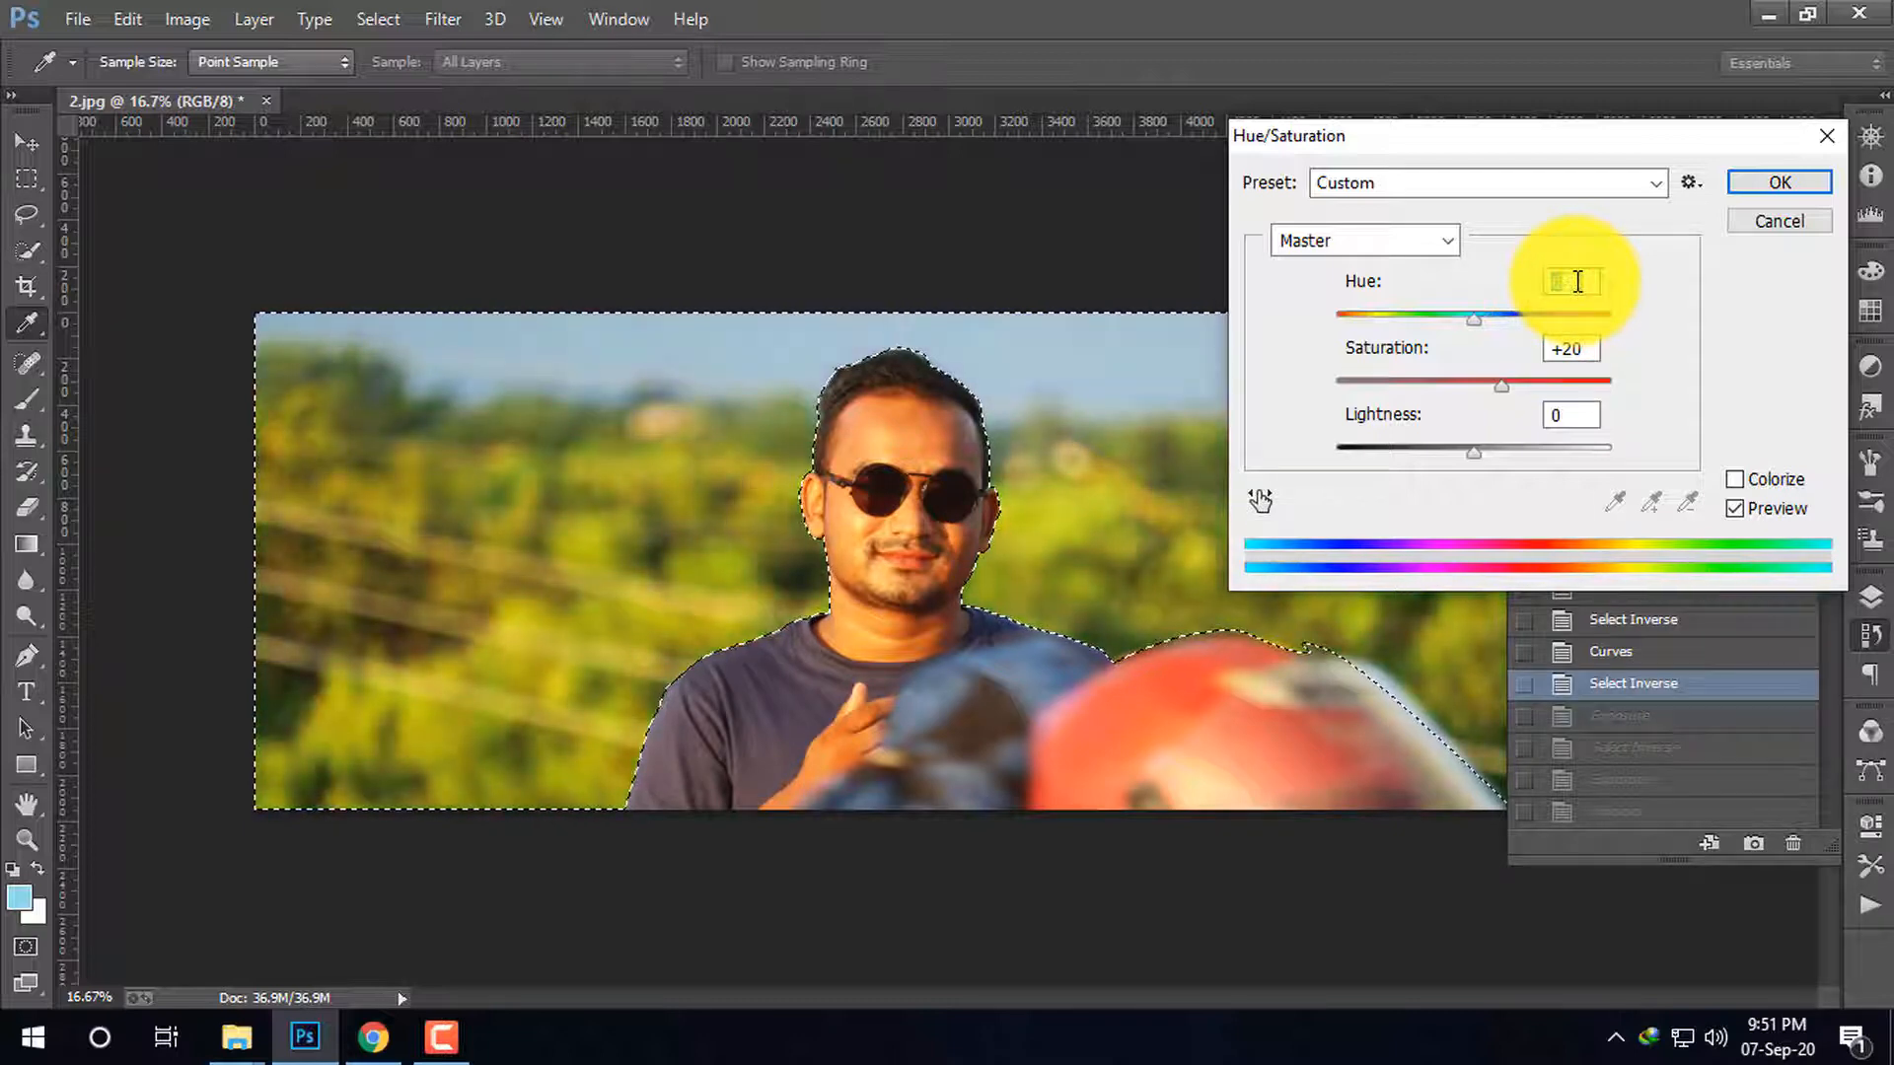
{"action": "scroll", "coordinate": [1577, 282], "scroll_direction": "down", "scroll_amount": 5}
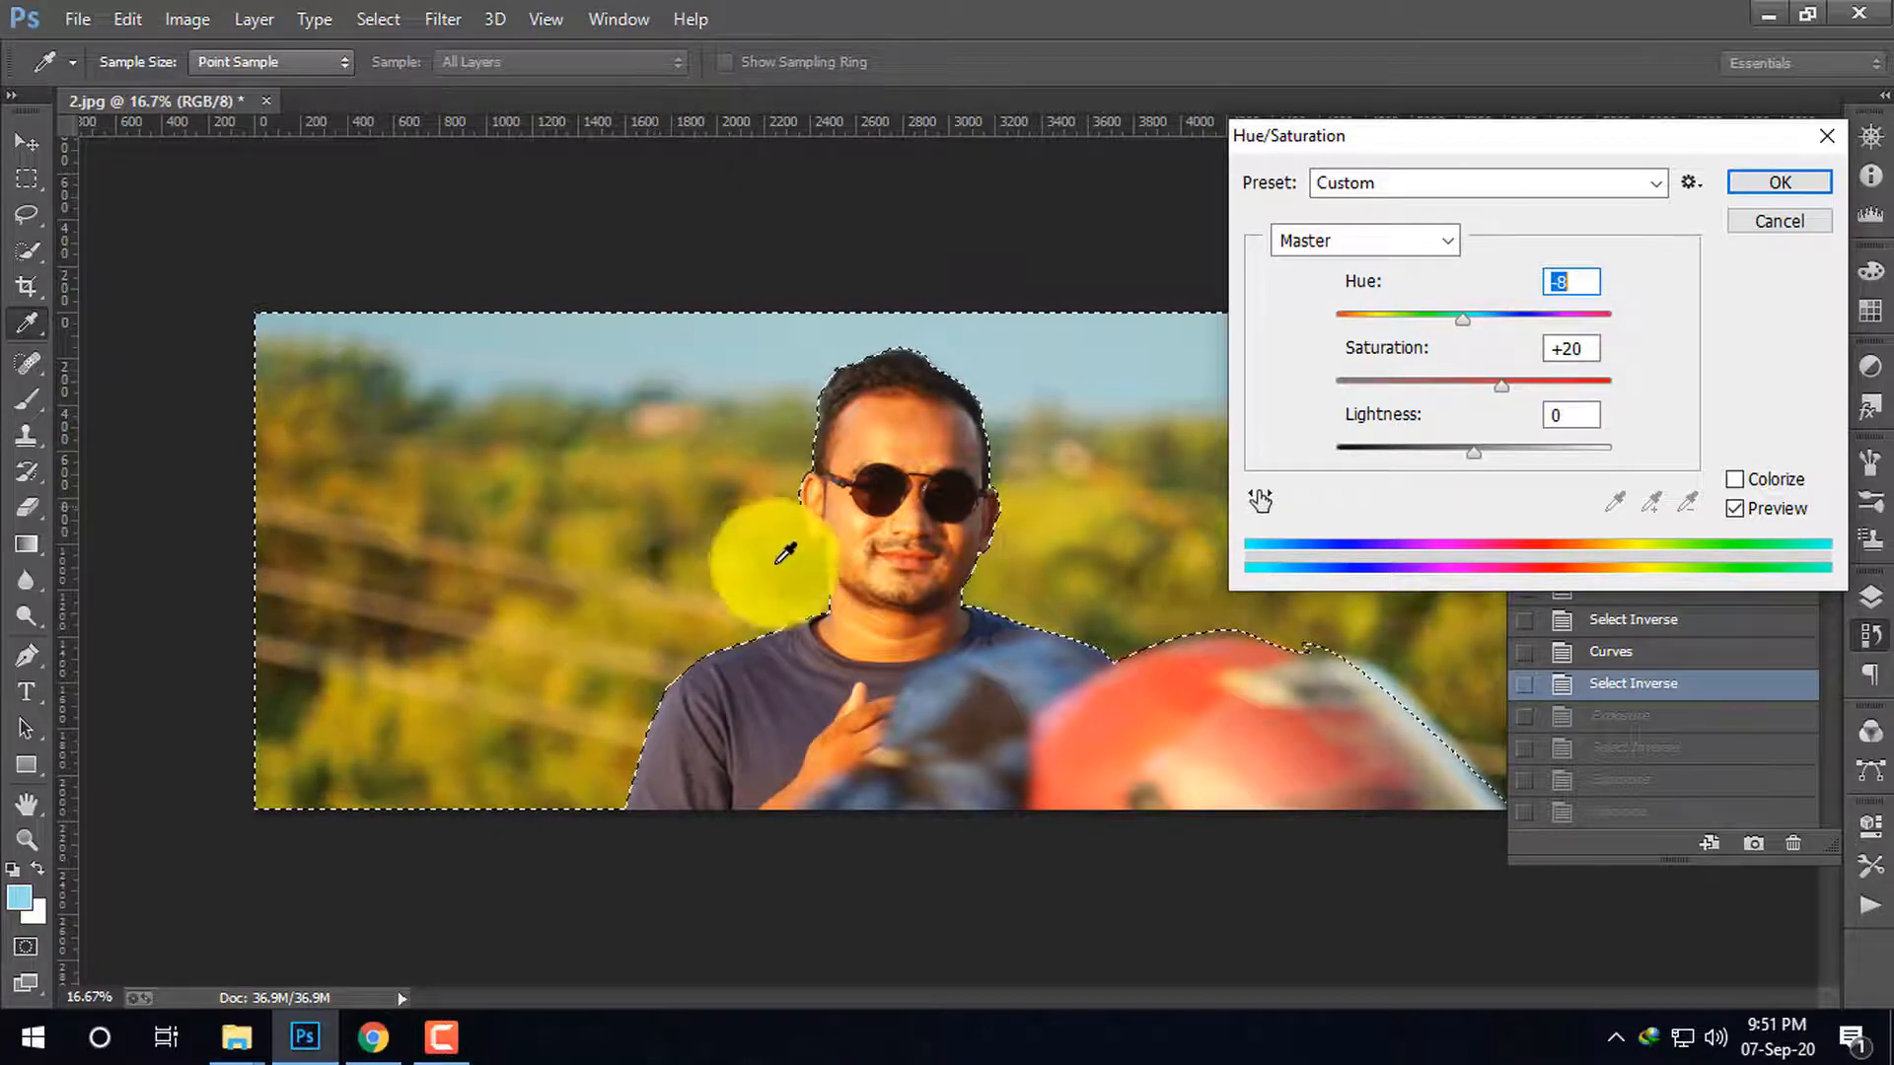
Examine the recoloured background and the subject's edges at closer and wider zoom levels.
{"action": "key", "text": "ctrl+plus"}
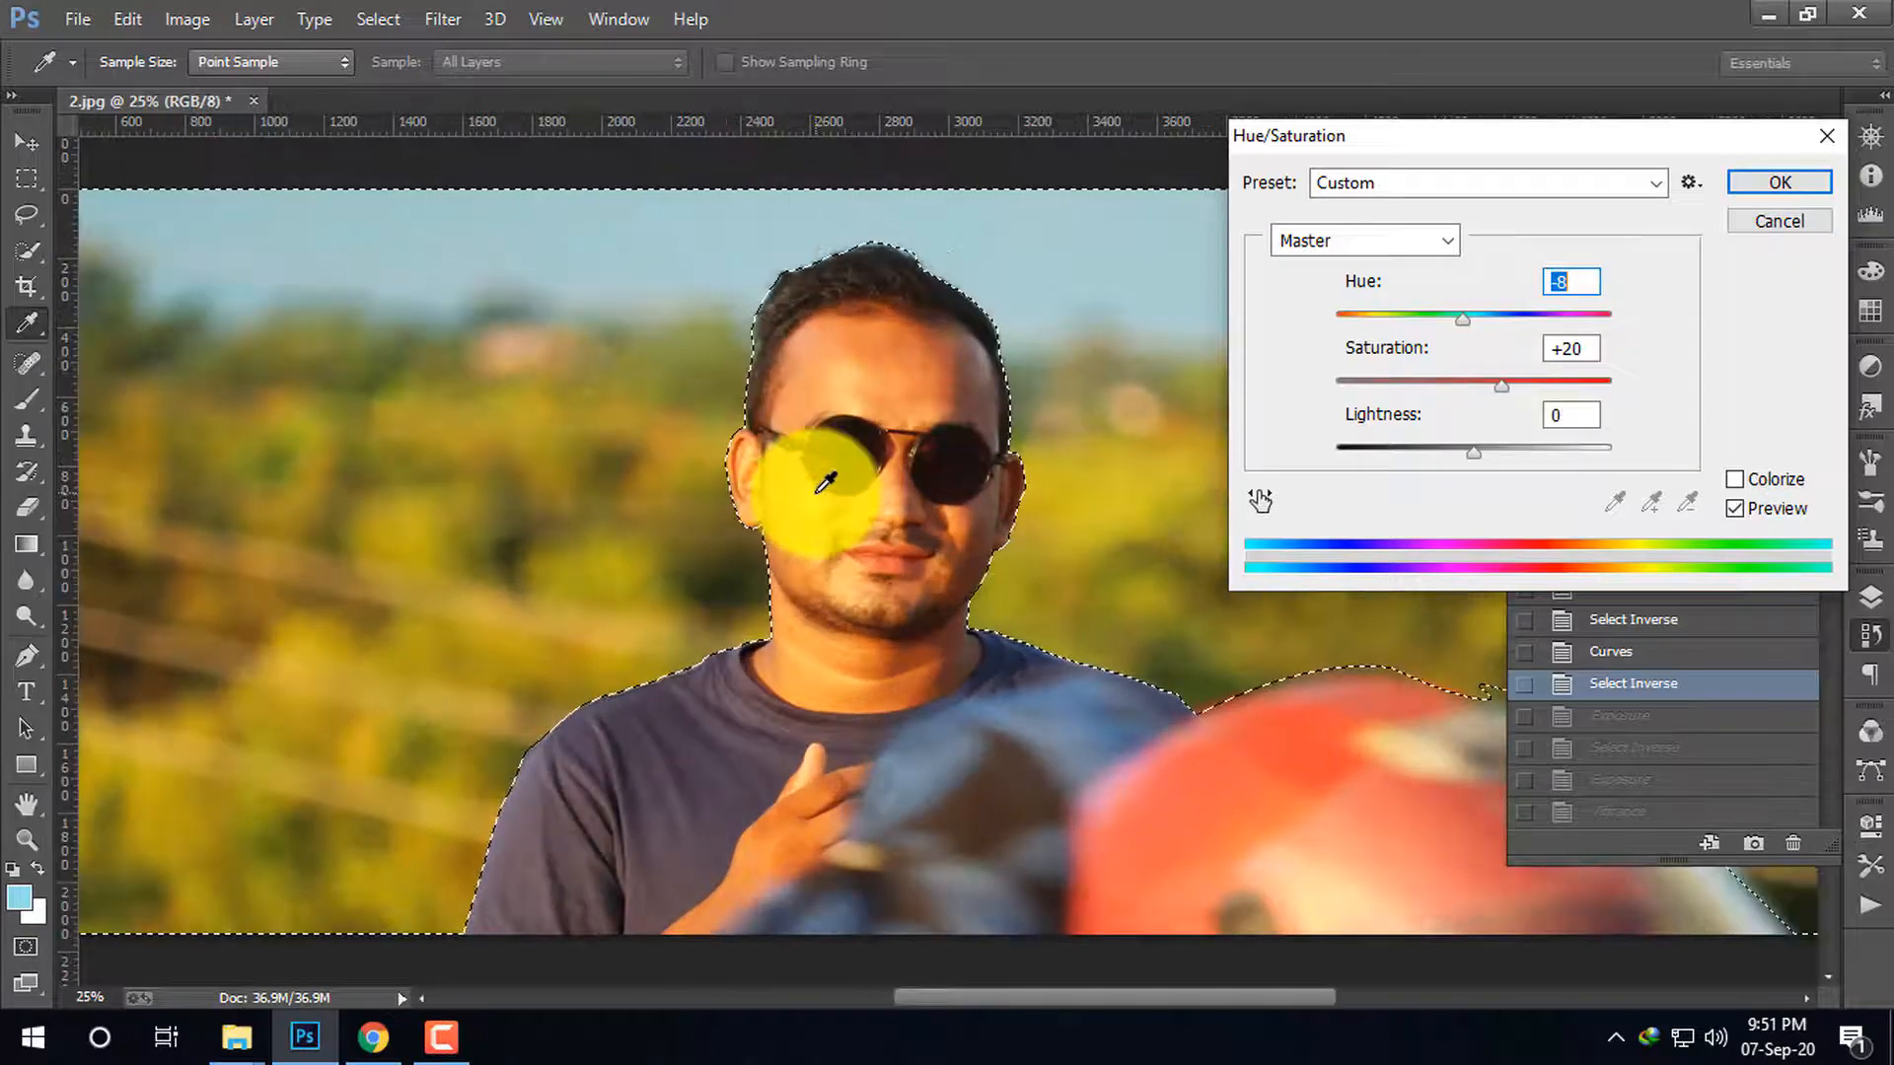
{"action": "key", "text": "ctrl+minus"}
{"action": "key", "text": "ctrl+minus"}
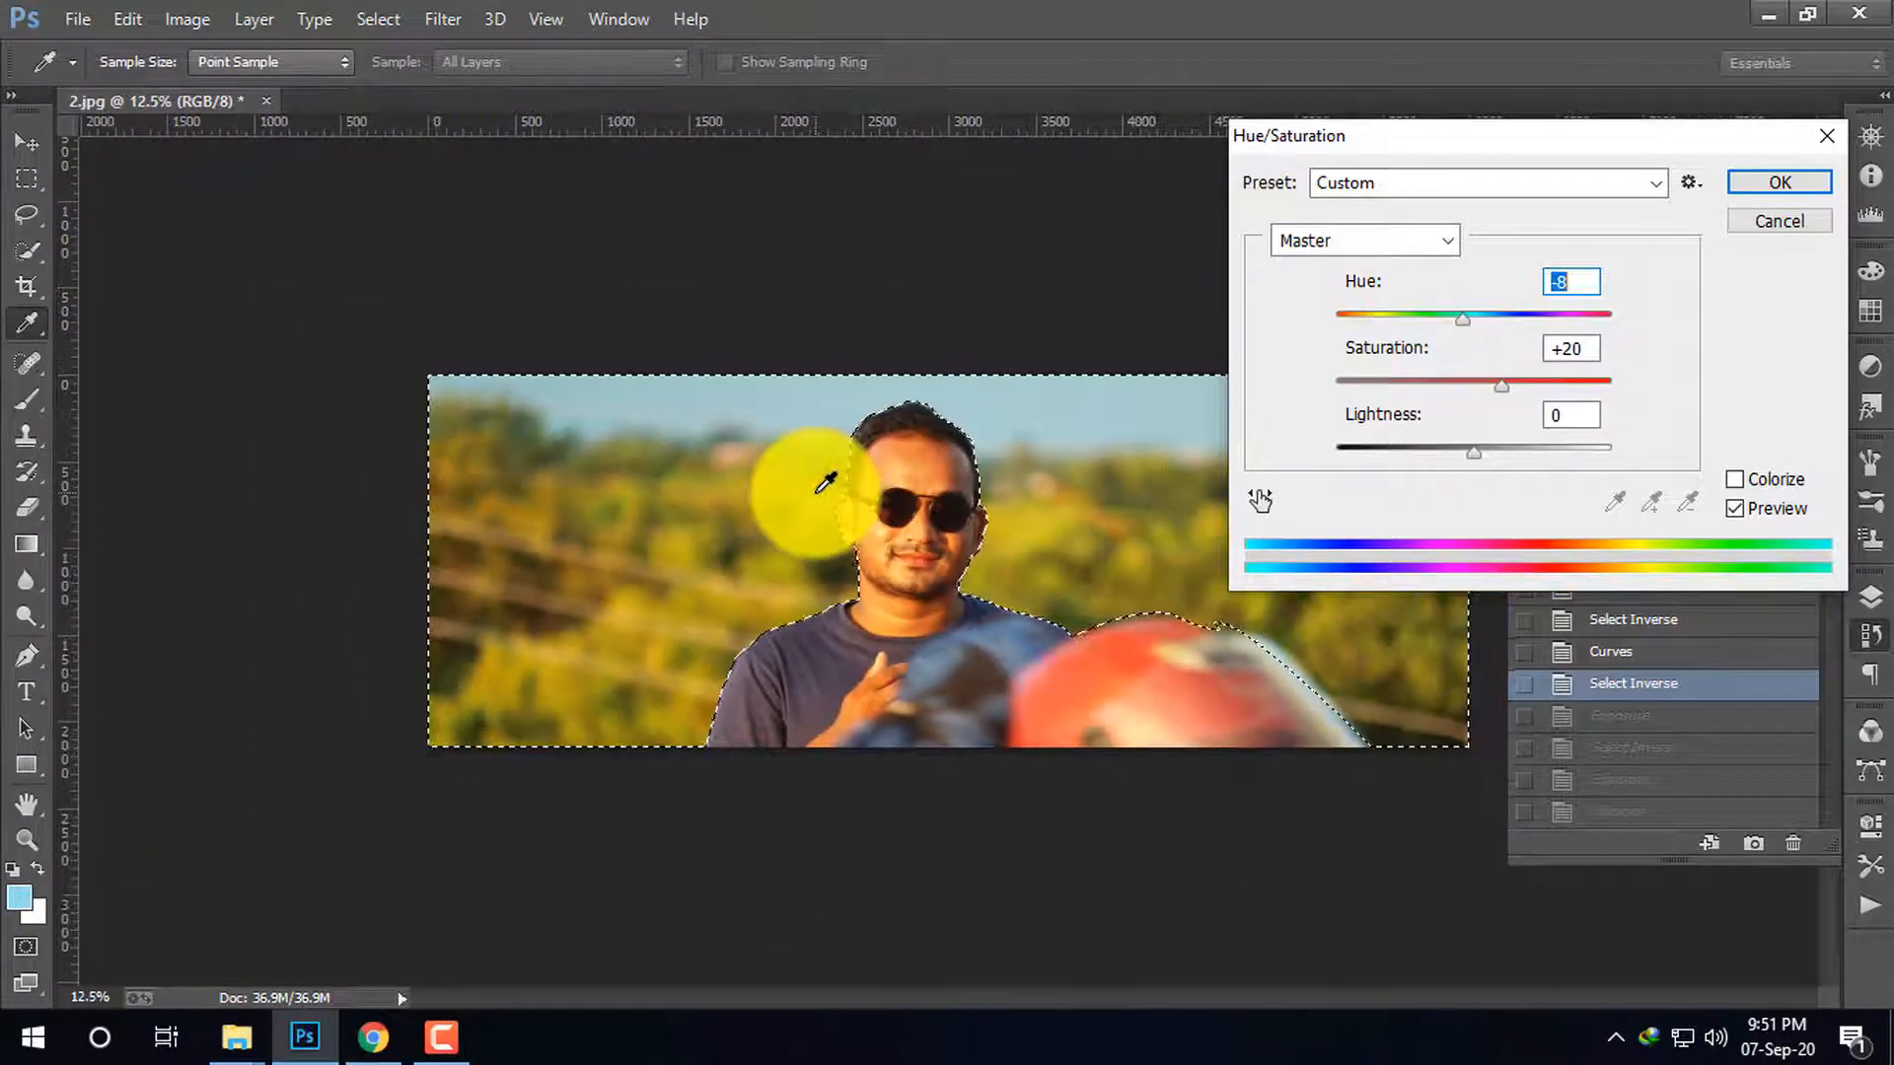
{"action": "key", "text": "ctrl+plus"}
{"action": "key", "text": "ctrl+plus"}
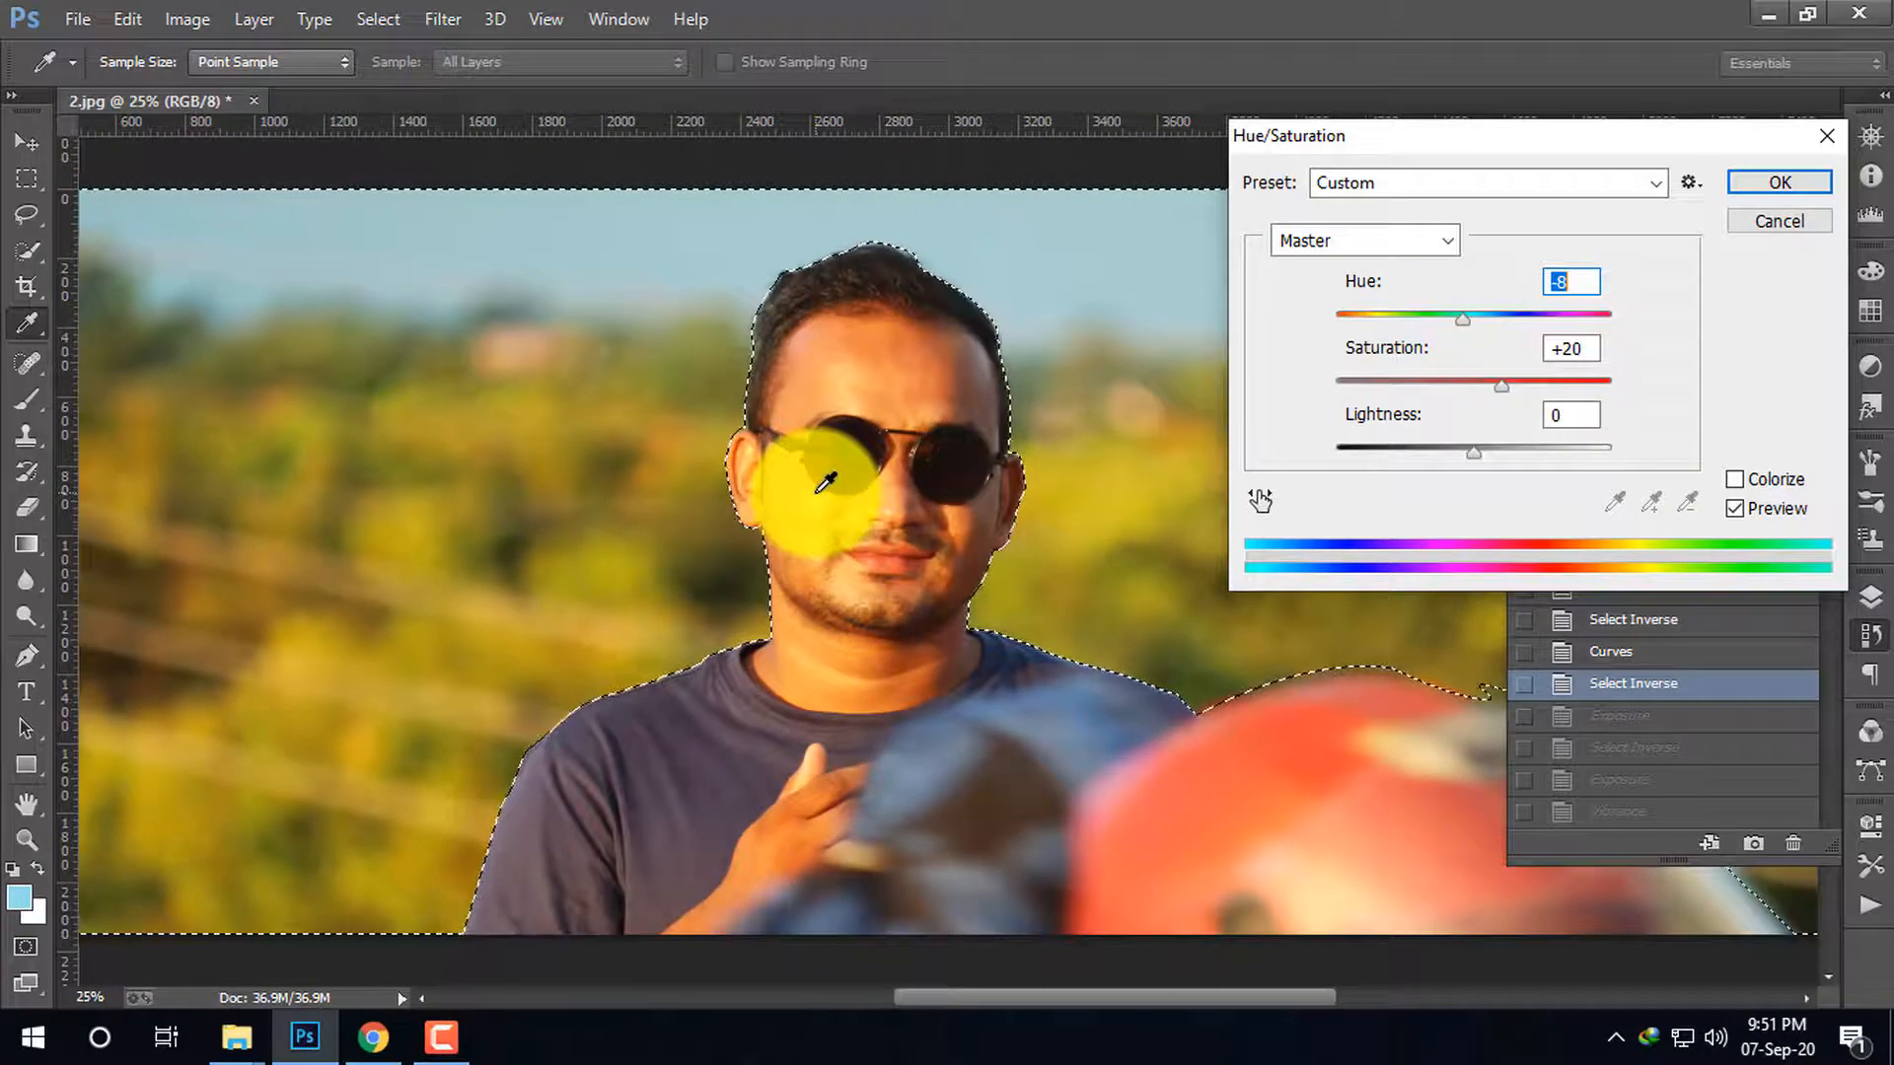
{"action": "key", "text": "ctrl+plus"}
{"action": "key", "text": "ctrl+minus"}
{"action": "key", "text": "ctrl+minus"}
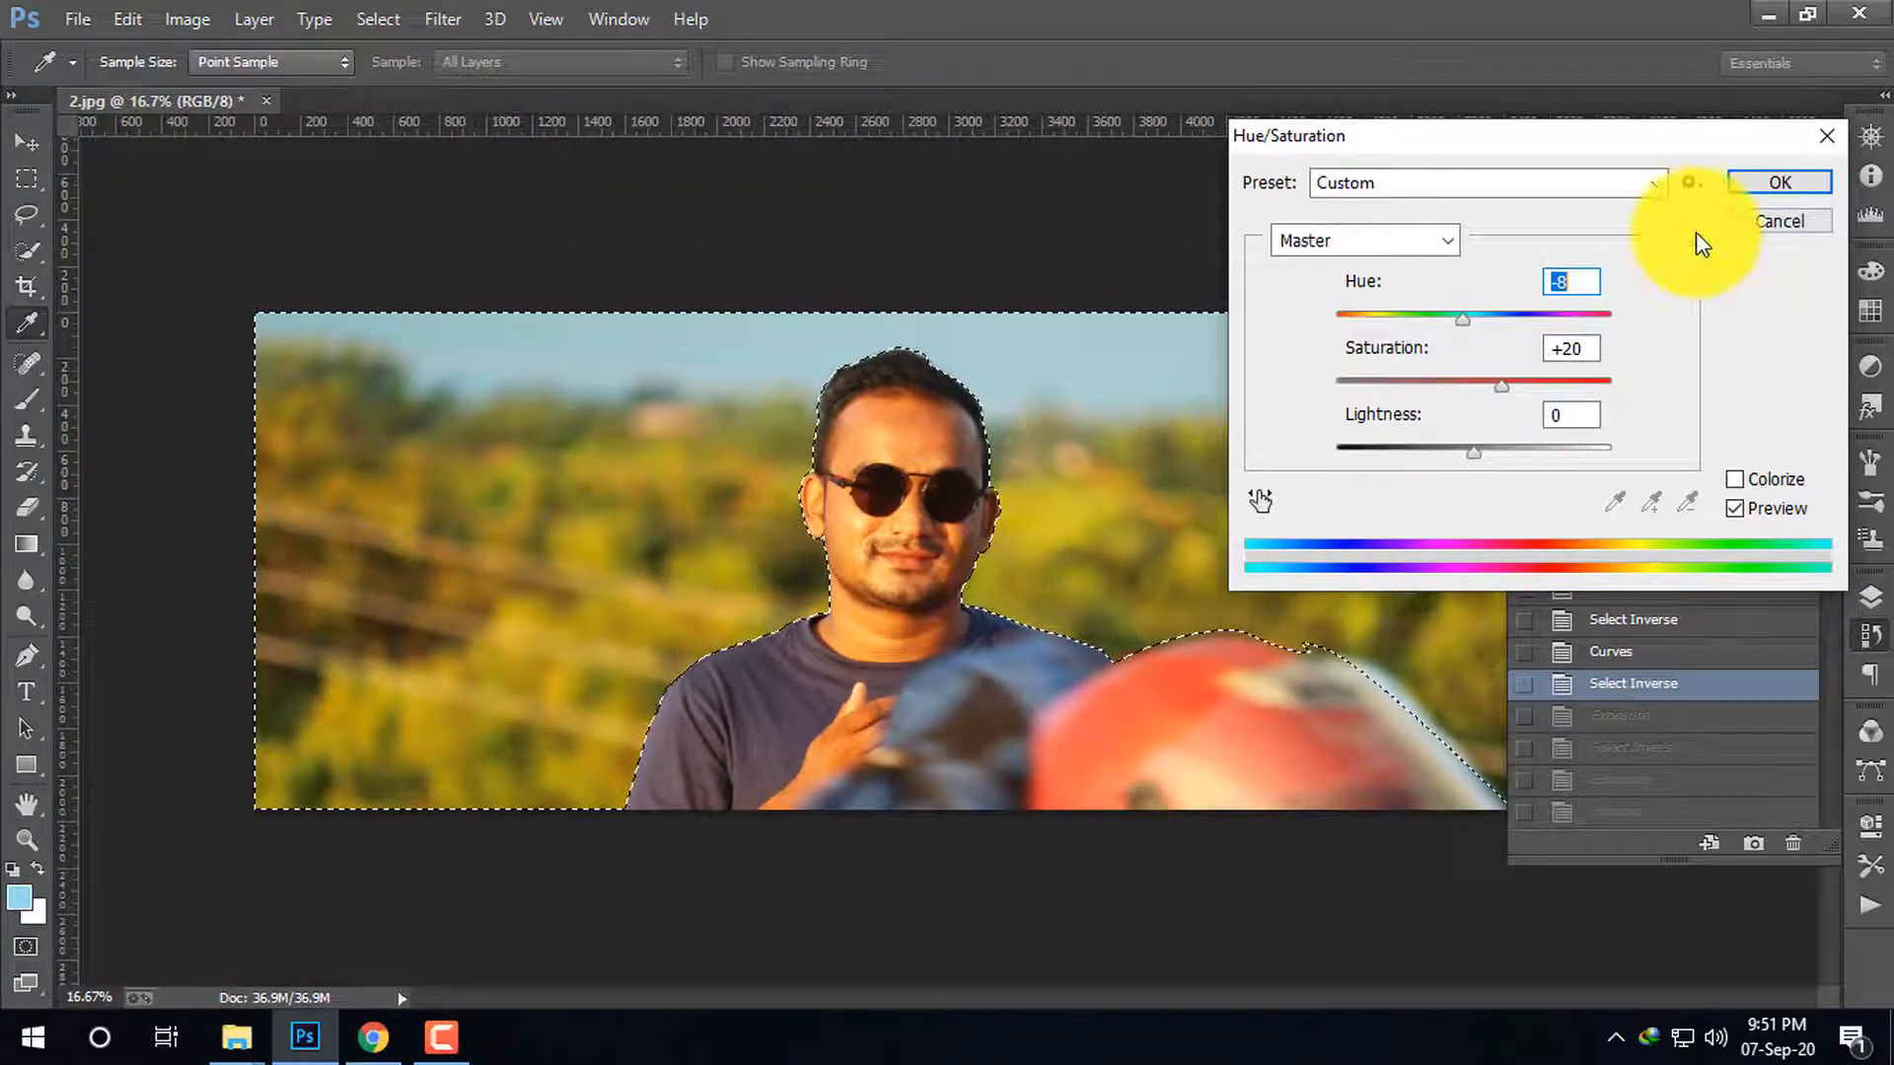
Shift the background's Hue to -27 to give the foliage an orange autumn tone.
{"action": "scroll", "coordinate": [1585, 317], "scroll_direction": "down", "scroll_amount": 10}
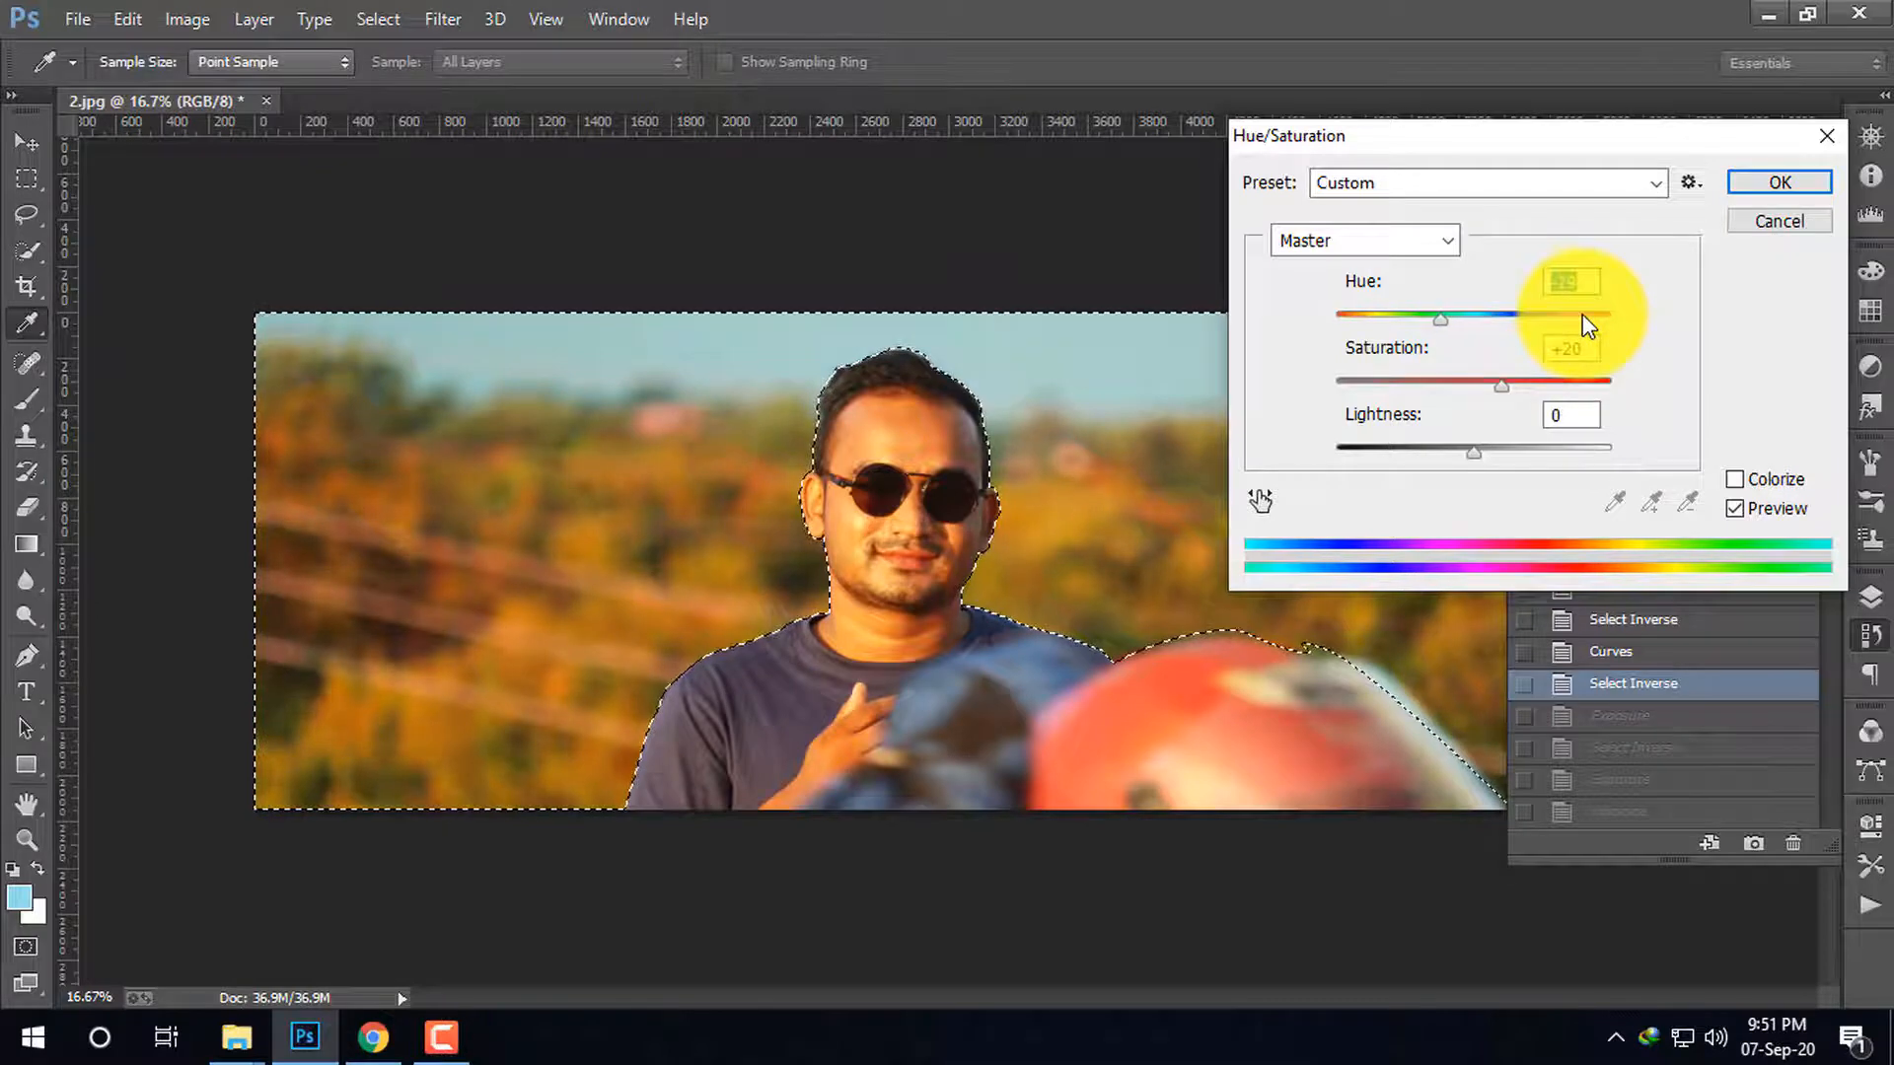
{"action": "key", "text": "Down"}
{"action": "key", "text": "Down"}
{"action": "key", "text": "Down"}
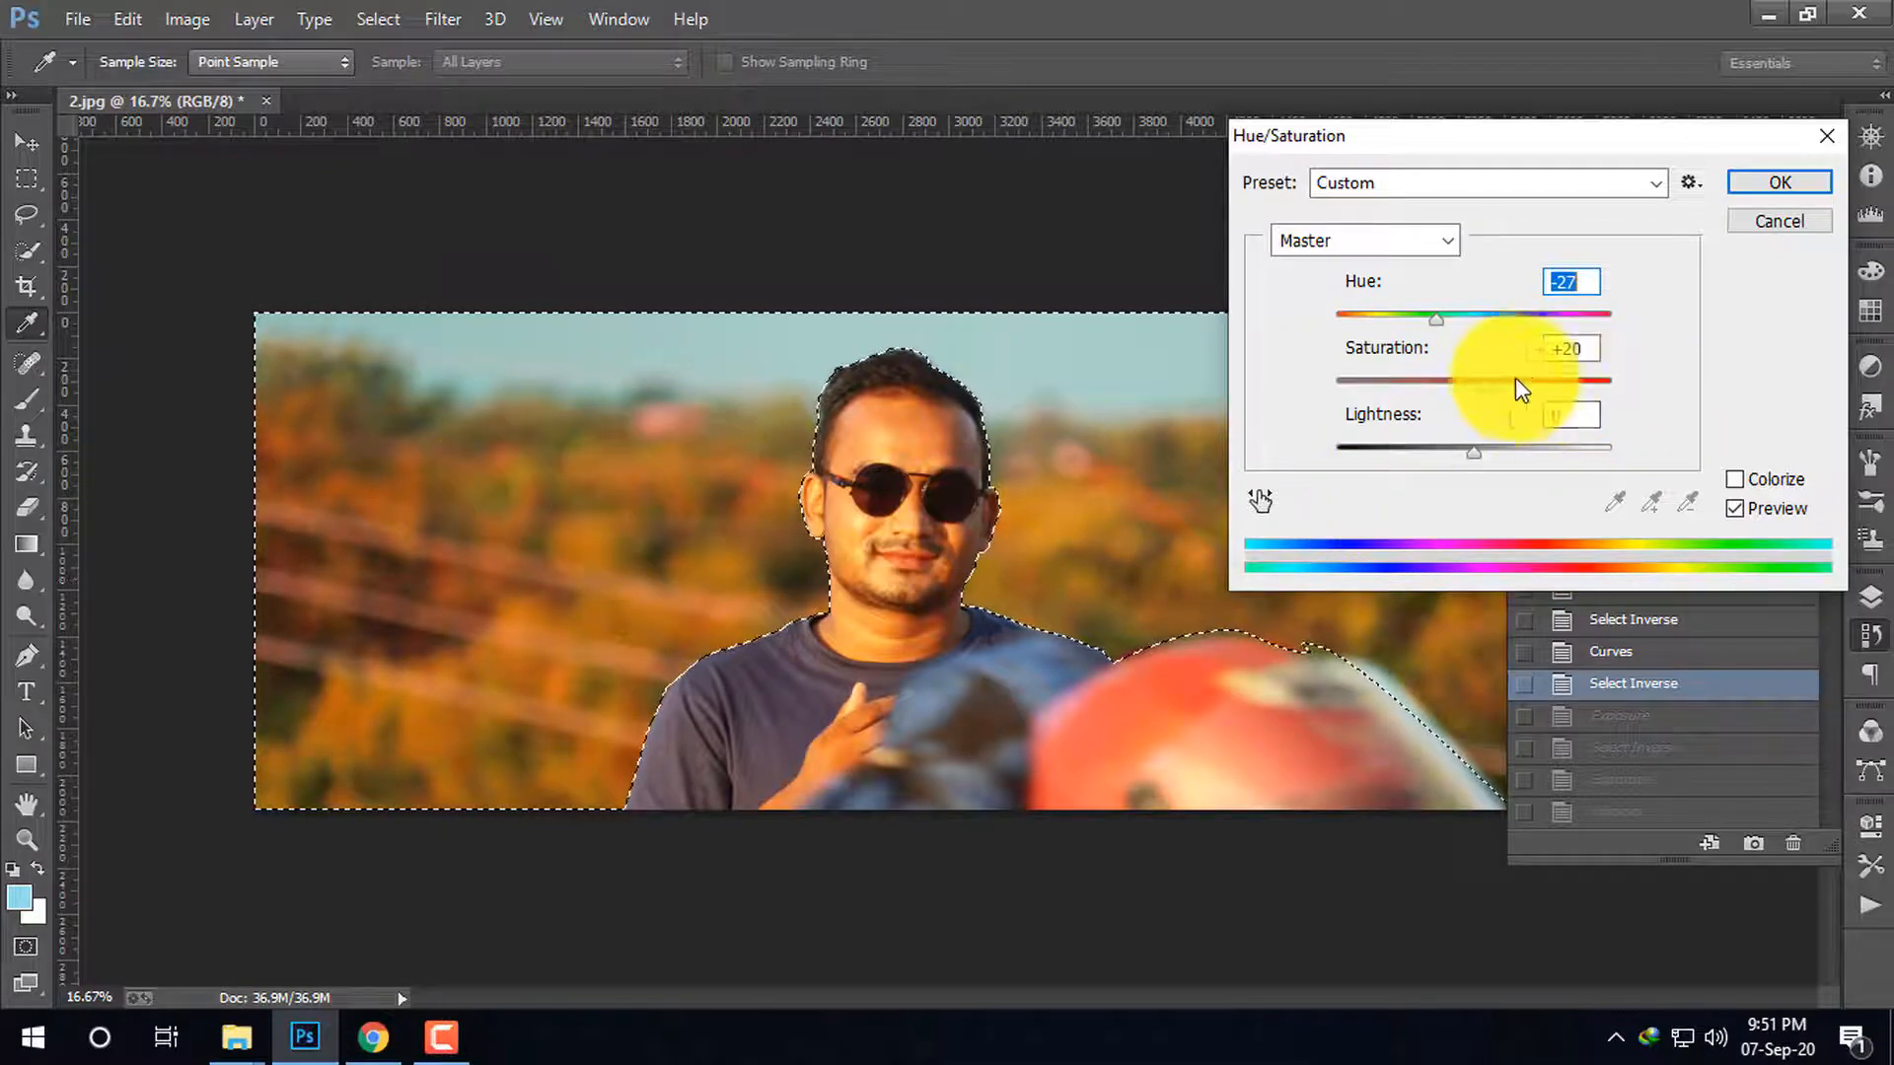
Set the background's Saturation to +36 and its Lightness to +5.
{"action": "left_click_drag", "start_coordinate": [1498, 383], "coordinate": [1479, 454]}
{"action": "left_click_drag", "start_coordinate": [1525, 383], "coordinate": [1520, 384]}
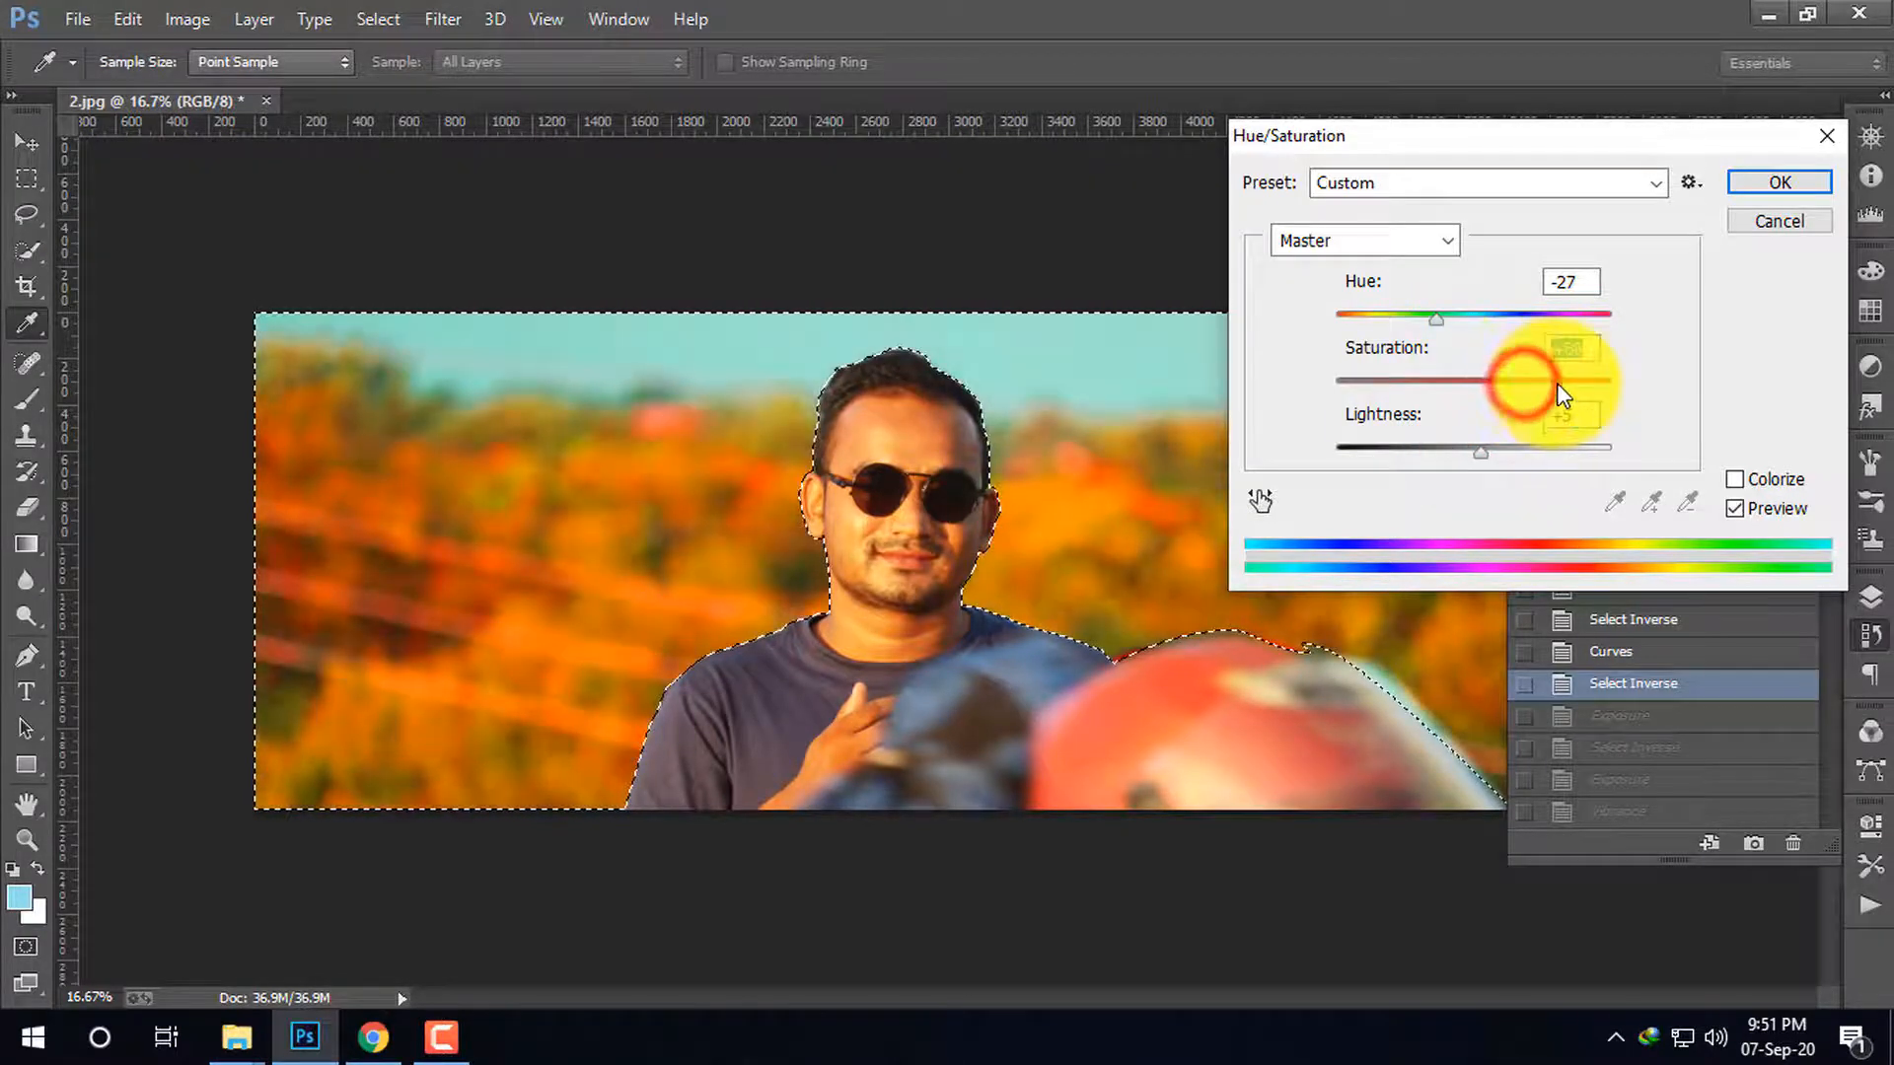
{"action": "left_click", "coordinate": [1528, 400]}
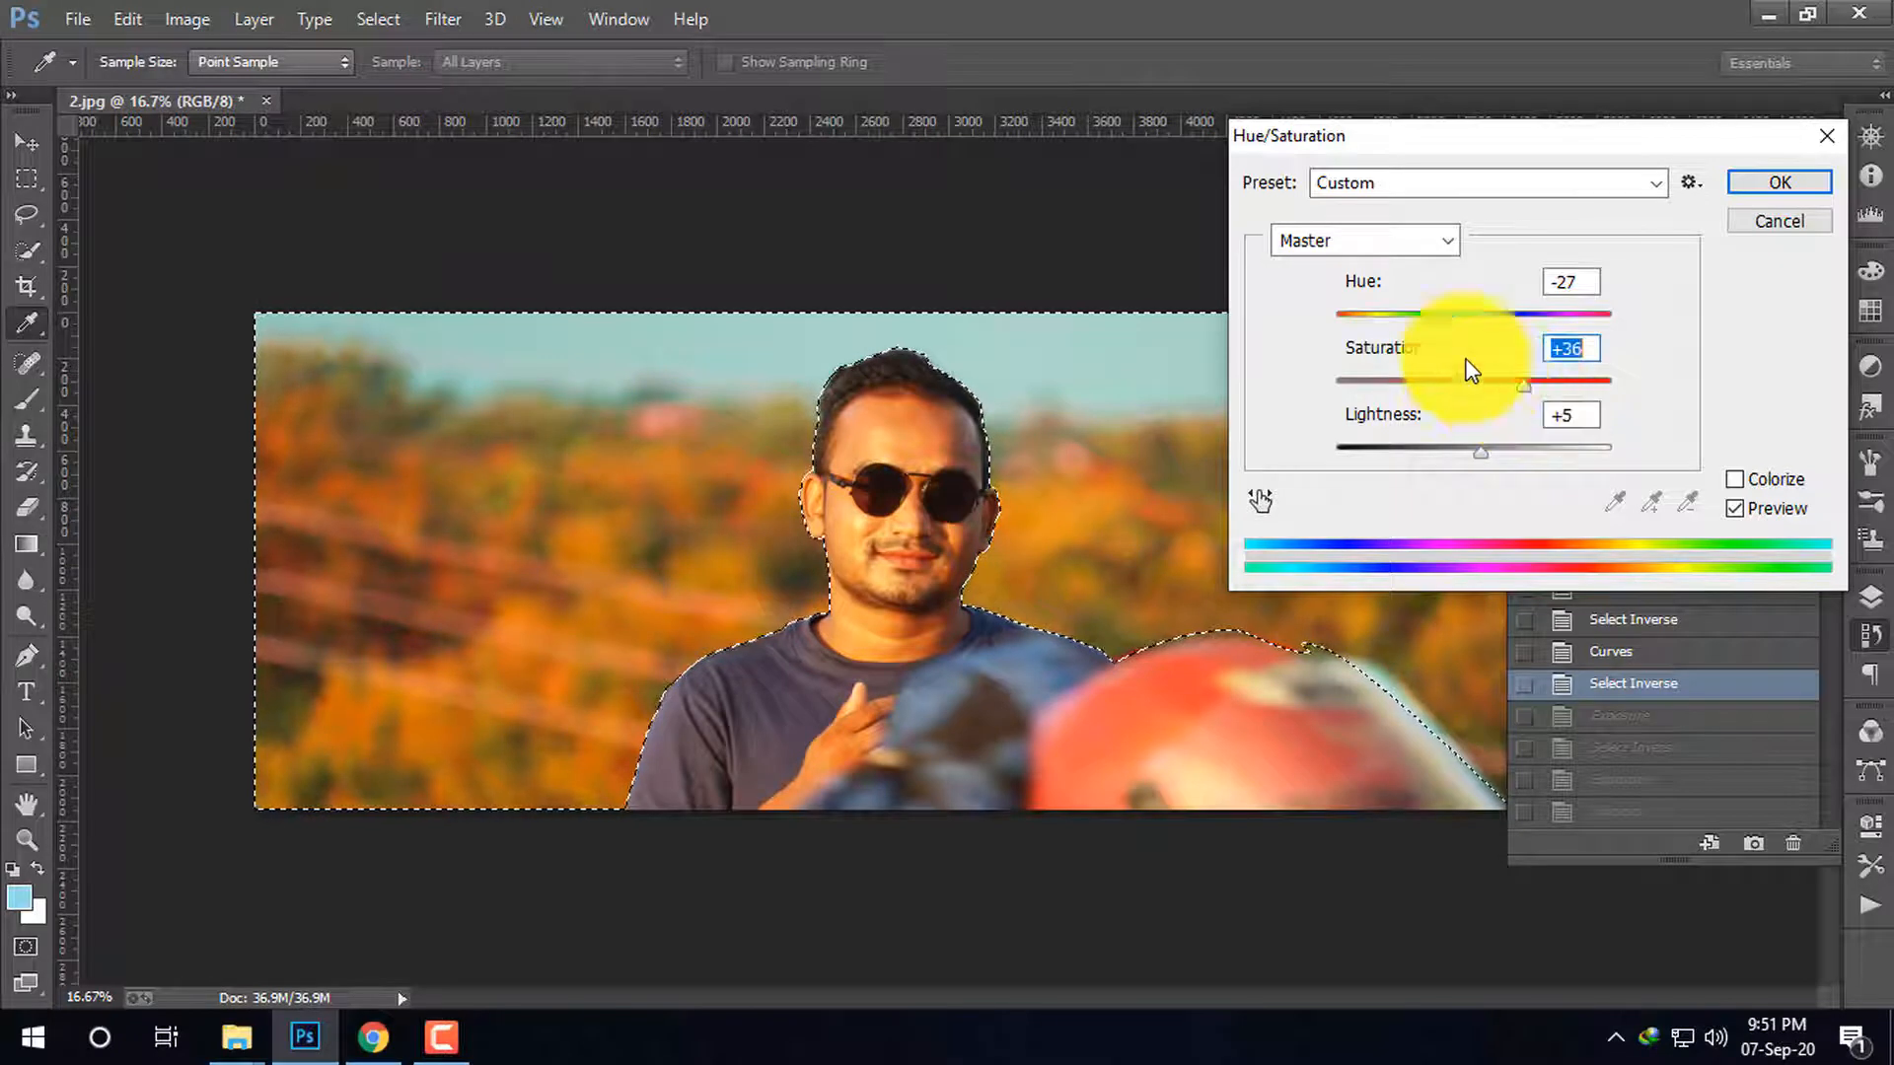
Try a background Hue of -157 with Saturation at +31 for blue-violet foliage.
{"action": "left_click_drag", "start_coordinate": [1447, 322], "coordinate": [1480, 317]}
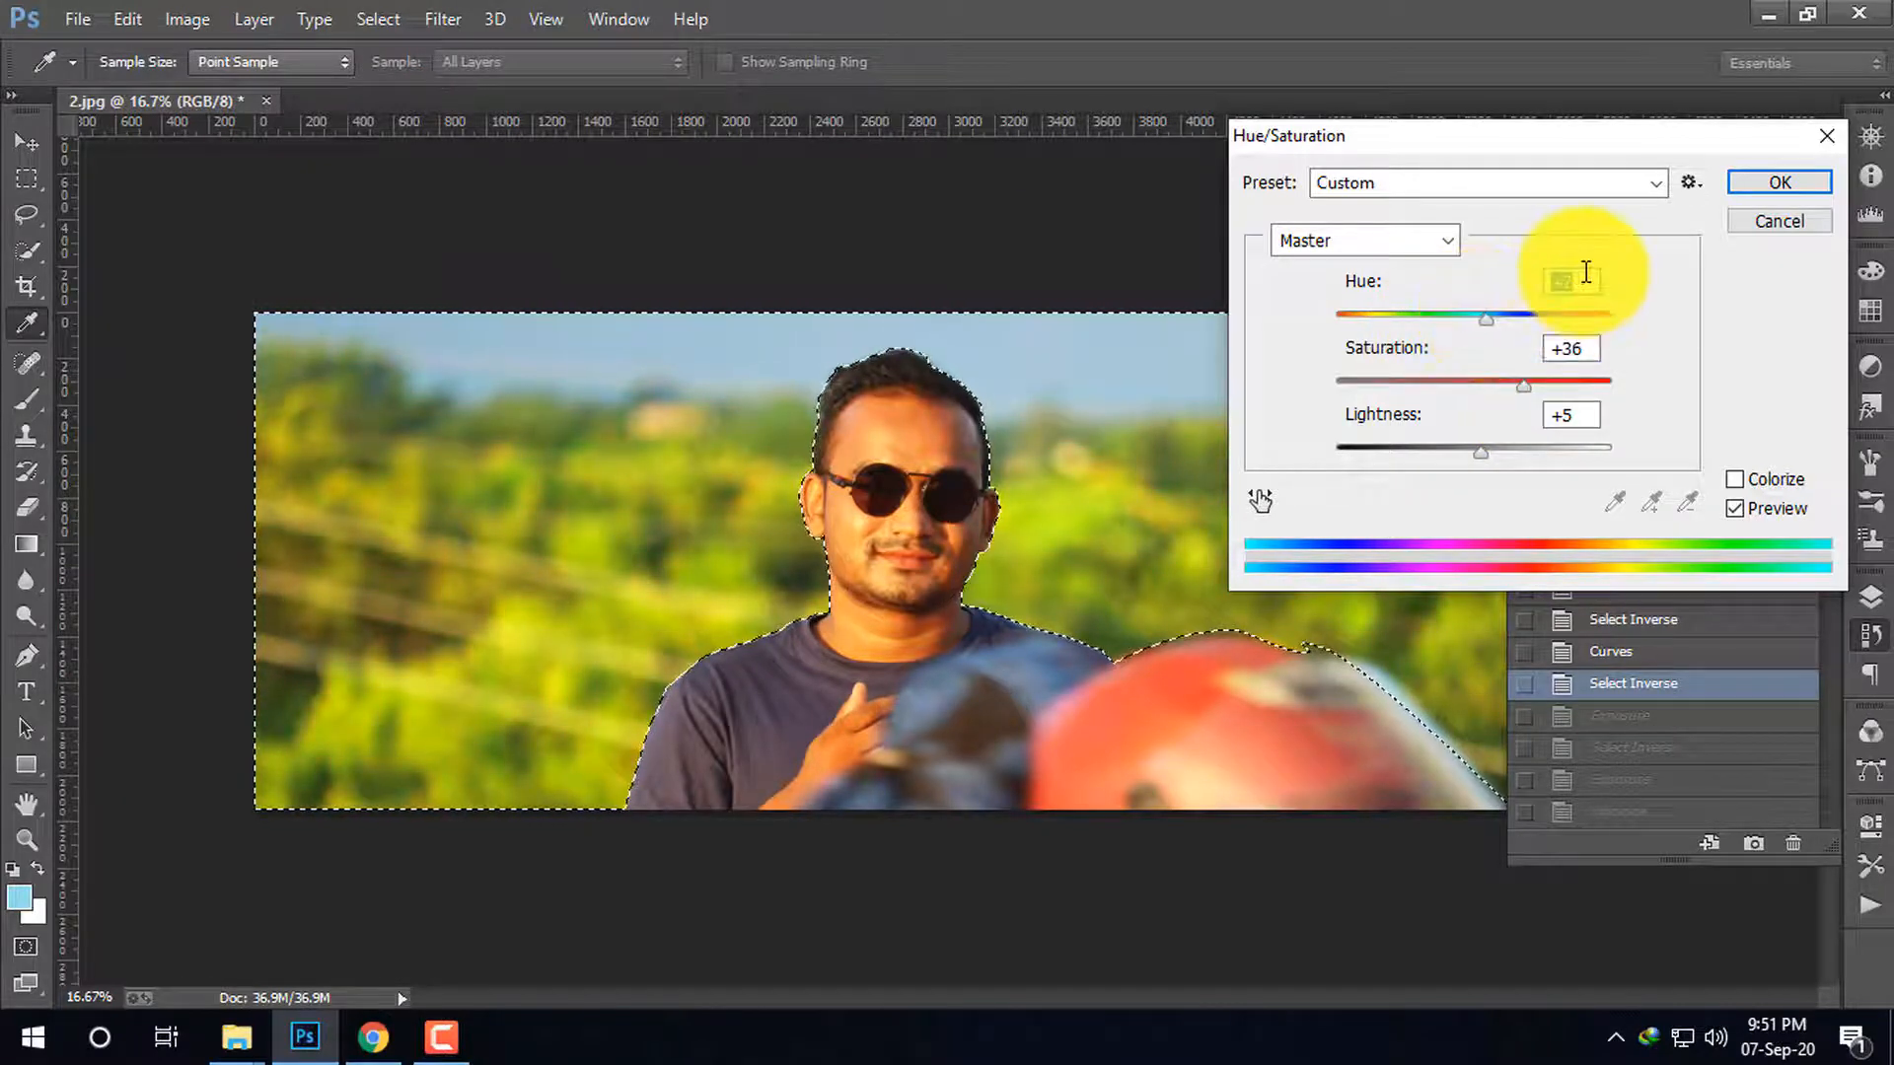
{"action": "key", "text": "Down"}
{"action": "key", "text": "Down"}
{"action": "key", "text": "Down"}
{"action": "key", "text": "Down"}
{"action": "key", "text": "Down"}
{"action": "key", "text": "Down"}
{"action": "key", "text": "Down"}
{"action": "key", "text": "Down"}
{"action": "key", "text": "Down"}
{"action": "key", "text": "Down"}
{"action": "key", "text": "Down"}
{"action": "key", "text": "Down"}
{"action": "key", "text": "Down"}
{"action": "key", "text": "Down"}
{"action": "key", "text": "Down"}
{"action": "key", "text": "Down"}
{"action": "key", "text": "Down"}
{"action": "key", "text": "Down"}
{"action": "key", "text": "Down"}
{"action": "key", "text": "Down"}
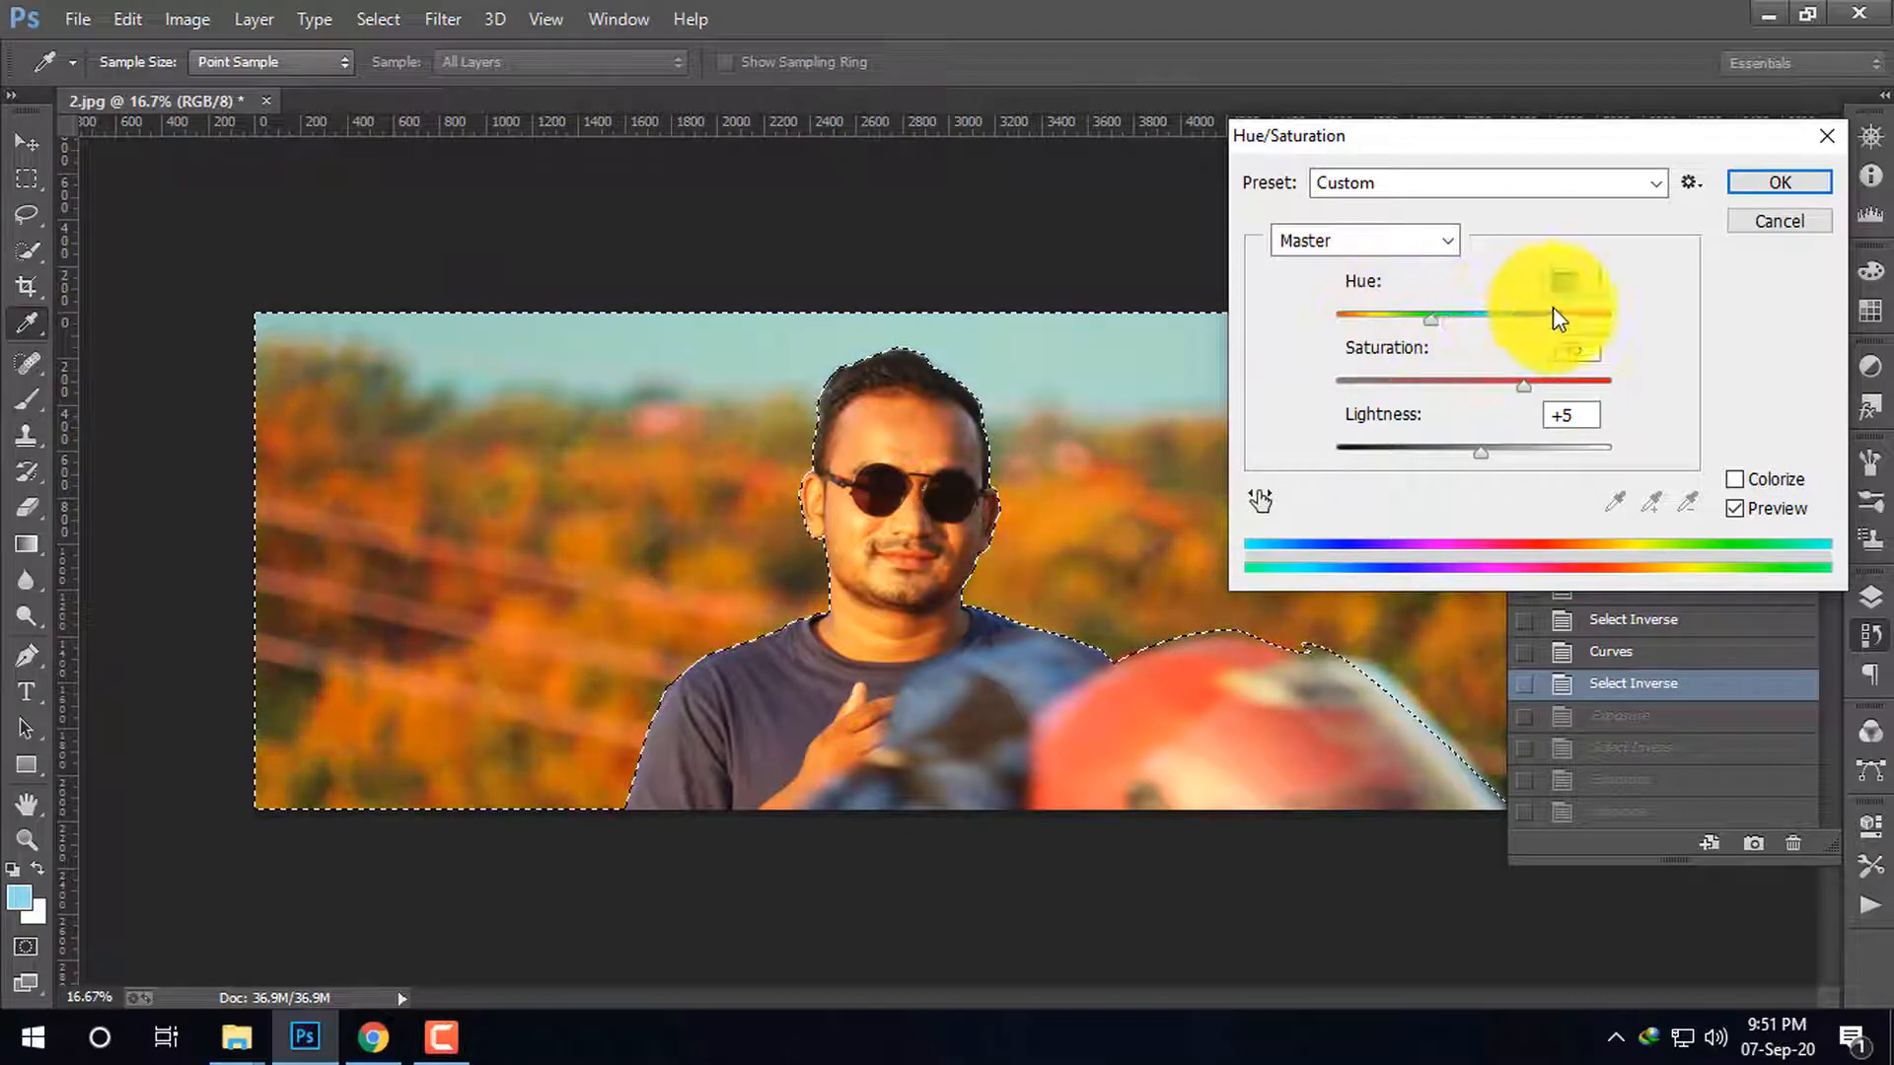
{"action": "key", "text": "Down"}
{"action": "key", "text": "Down"}
{"action": "key", "text": "Down"}
{"action": "key", "text": "Down"}
{"action": "key", "text": "Down"}
{"action": "key", "text": "Down"}
{"action": "key", "text": "Down"}
{"action": "key", "text": "Down"}
{"action": "key", "text": "Down"}
{"action": "key", "text": "Down"}
{"action": "key", "text": "Down"}
{"action": "key", "text": "Down"}
{"action": "key", "text": "Down"}
{"action": "key", "text": "Down"}
{"action": "key", "text": "Down"}
{"action": "key", "text": "Down"}
{"action": "key", "text": "Down"}
{"action": "key", "text": "Down"}
{"action": "key", "text": "Down"}
{"action": "key", "text": "Down"}
{"action": "key", "text": "Down"}
{"action": "key", "text": "Down"}
{"action": "key", "text": "Down"}
{"action": "key", "text": "Down"}
{"action": "key", "text": "Down"}
{"action": "key", "text": "Down"}
{"action": "key", "text": "Down"}
{"action": "key", "text": "Down"}
{"action": "key", "text": "Down"}
{"action": "key", "text": "Down"}
{"action": "key", "text": "Down"}
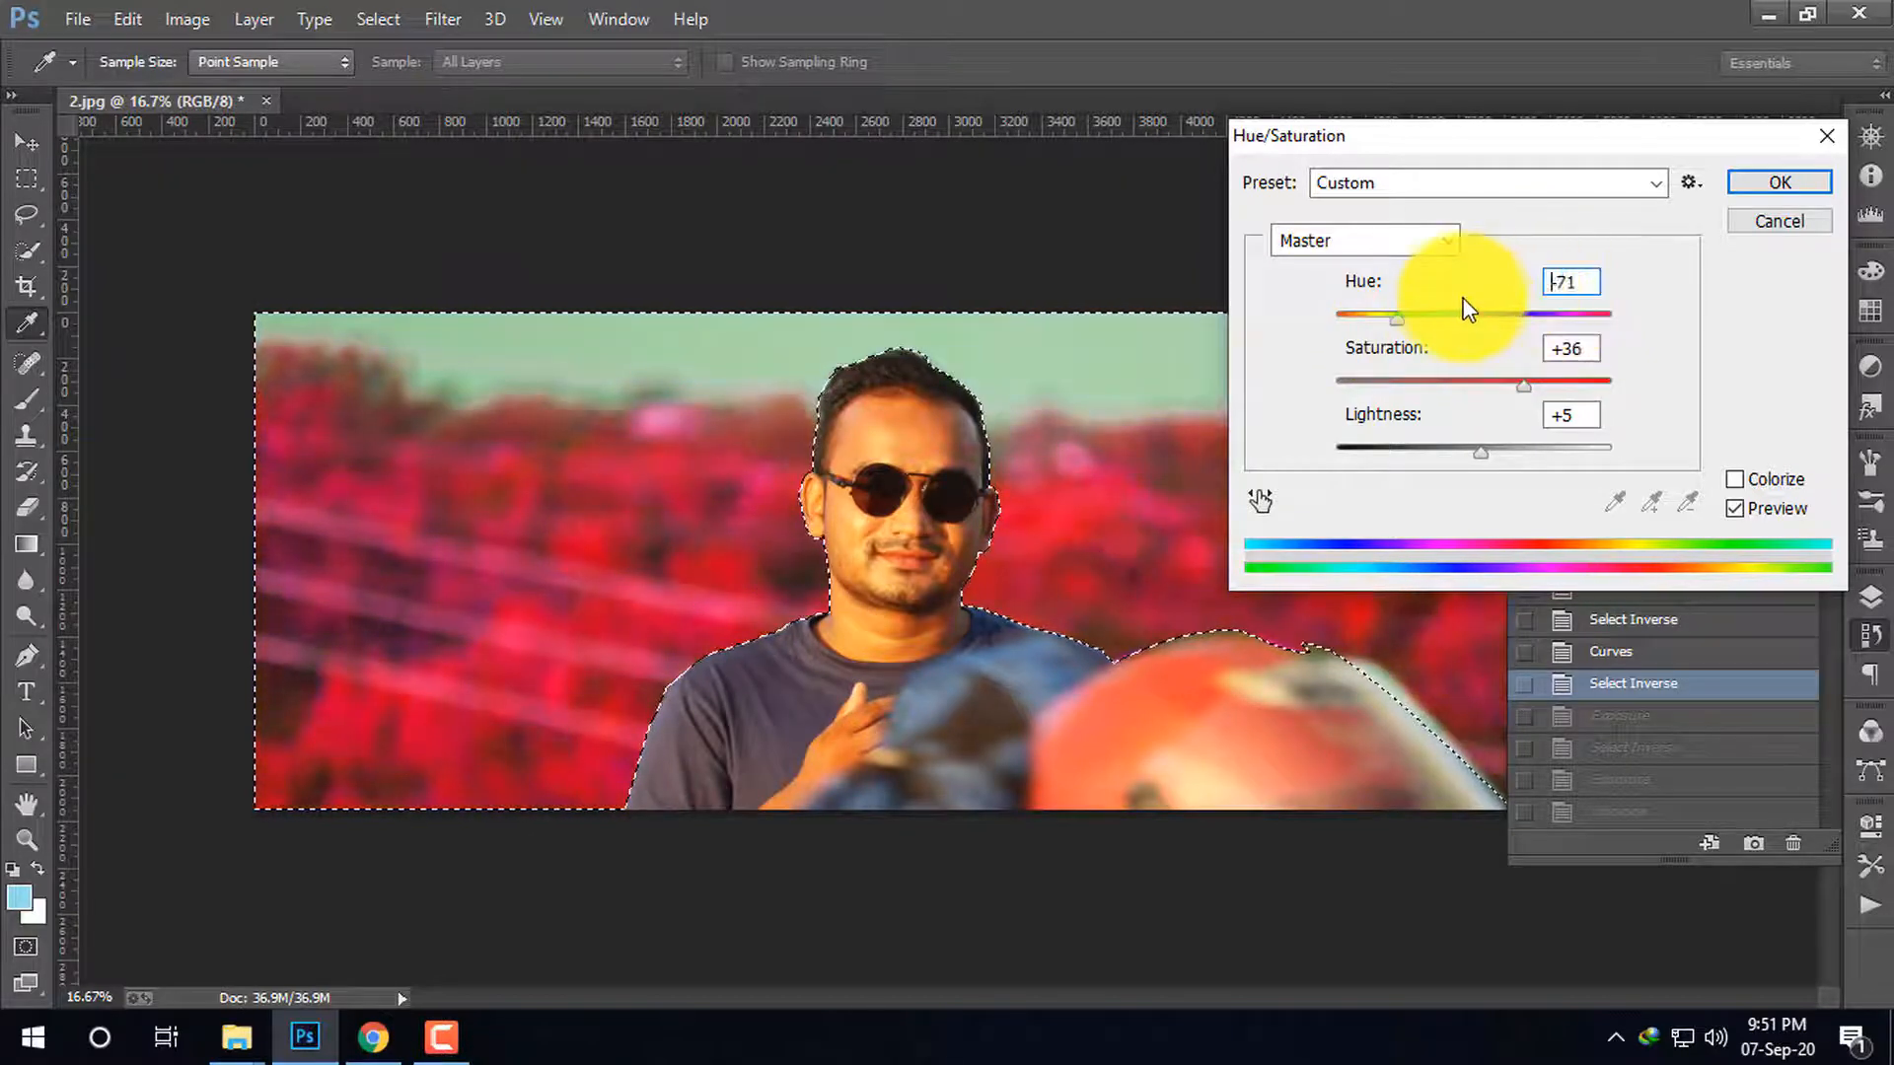
{"action": "key", "text": "Down"}
{"action": "key", "text": "Down"}
{"action": "key", "text": "Down"}
{"action": "key", "text": "Down"}
{"action": "key", "text": "Down"}
{"action": "key", "text": "Down"}
{"action": "key", "text": "Down"}
{"action": "key", "text": "Down"}
{"action": "key", "text": "Down"}
{"action": "key", "text": "Down"}
{"action": "key", "text": "Down"}
{"action": "key", "text": "Down"}
{"action": "key", "text": "Down"}
{"action": "key", "text": "Down"}
{"action": "key", "text": "Down"}
{"action": "key", "text": "Down"}
{"action": "key", "text": "Down"}
{"action": "key", "text": "Down"}
{"action": "key", "text": "Down"}
{"action": "key", "text": "Down"}
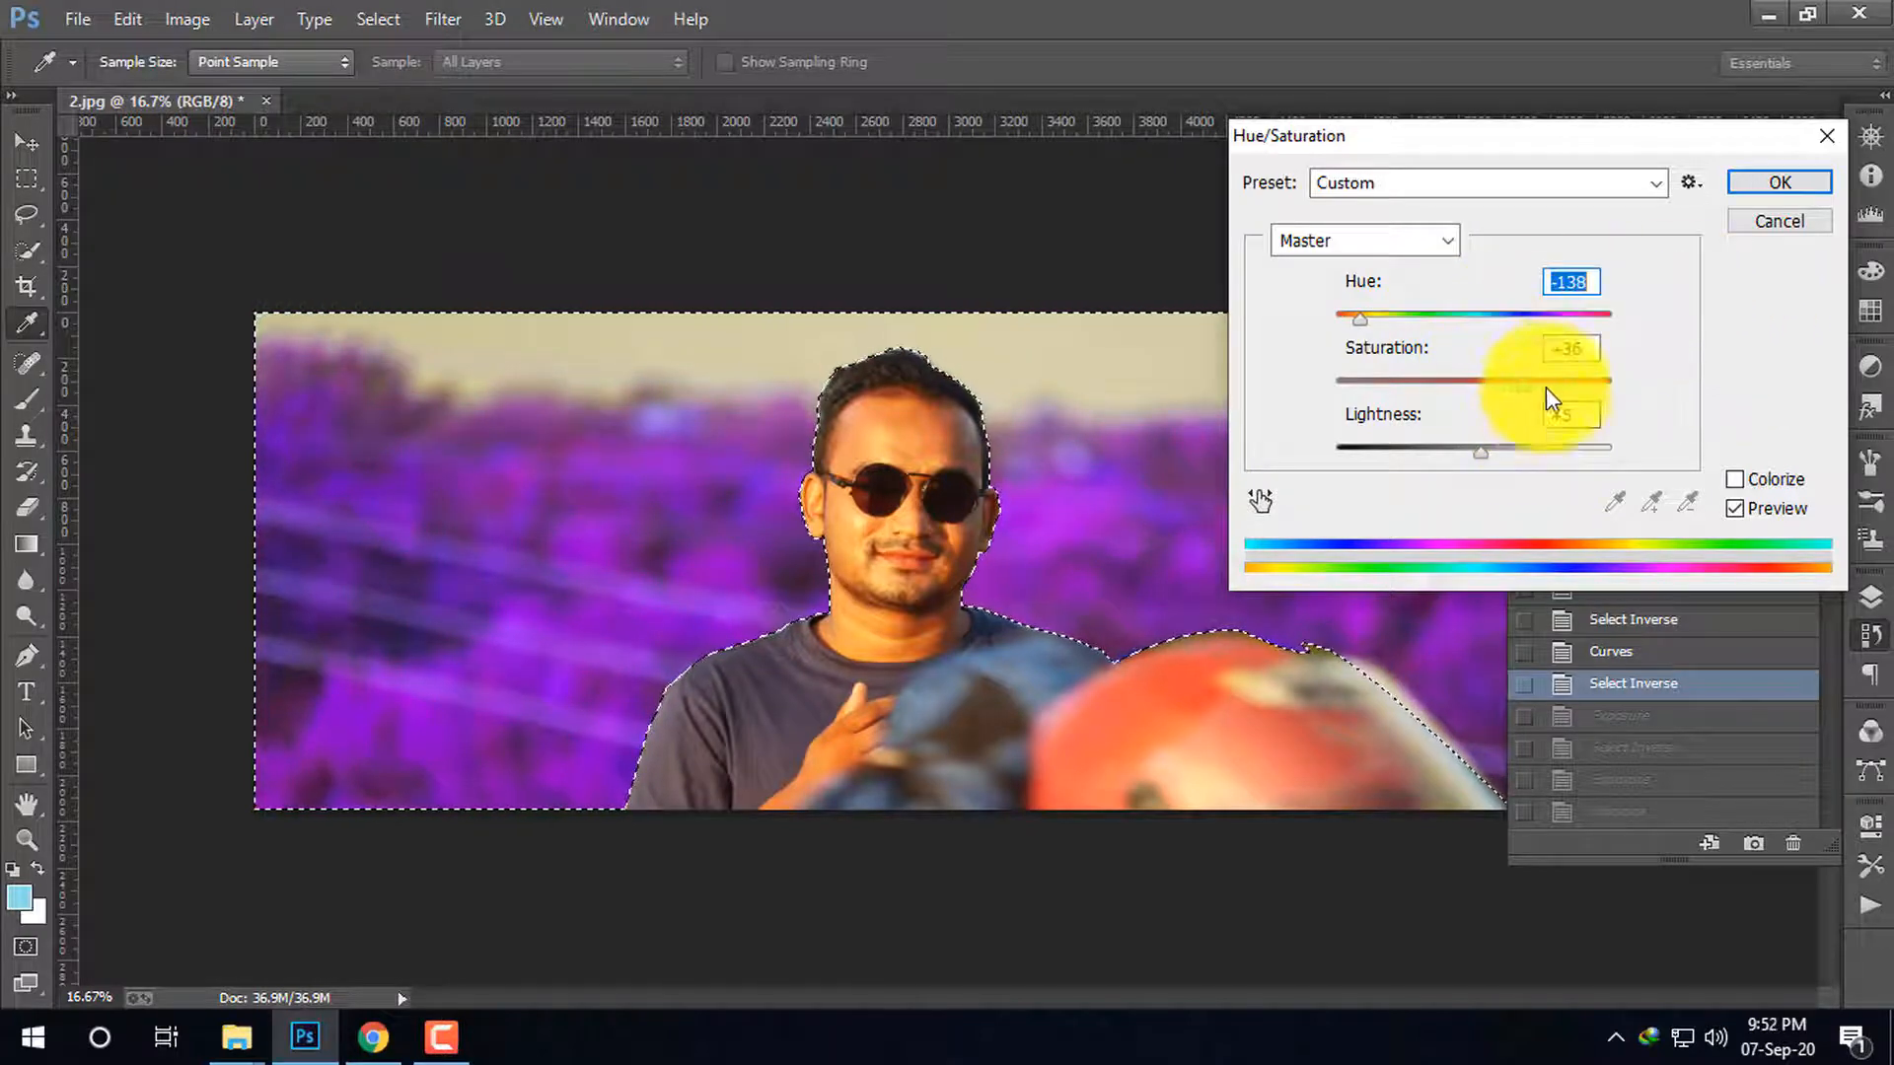
{"action": "key", "text": "Down"}
{"action": "key", "text": "Down"}
{"action": "key", "text": "Down"}
{"action": "key", "text": "Down"}
{"action": "key", "text": "Down"}
{"action": "key", "text": "Down"}
{"action": "key", "text": "Down"}
{"action": "key", "text": "Down"}
{"action": "key", "text": "Down"}
{"action": "key", "text": "Down"}
{"action": "key", "text": "Down"}
{"action": "key", "text": "Down"}
{"action": "key", "text": "Down"}
{"action": "key", "text": "Down"}
{"action": "key", "text": "Down"}
{"action": "key", "text": "Down"}
{"action": "key", "text": "Down"}
{"action": "key", "text": "Down"}
{"action": "key", "text": "Down"}
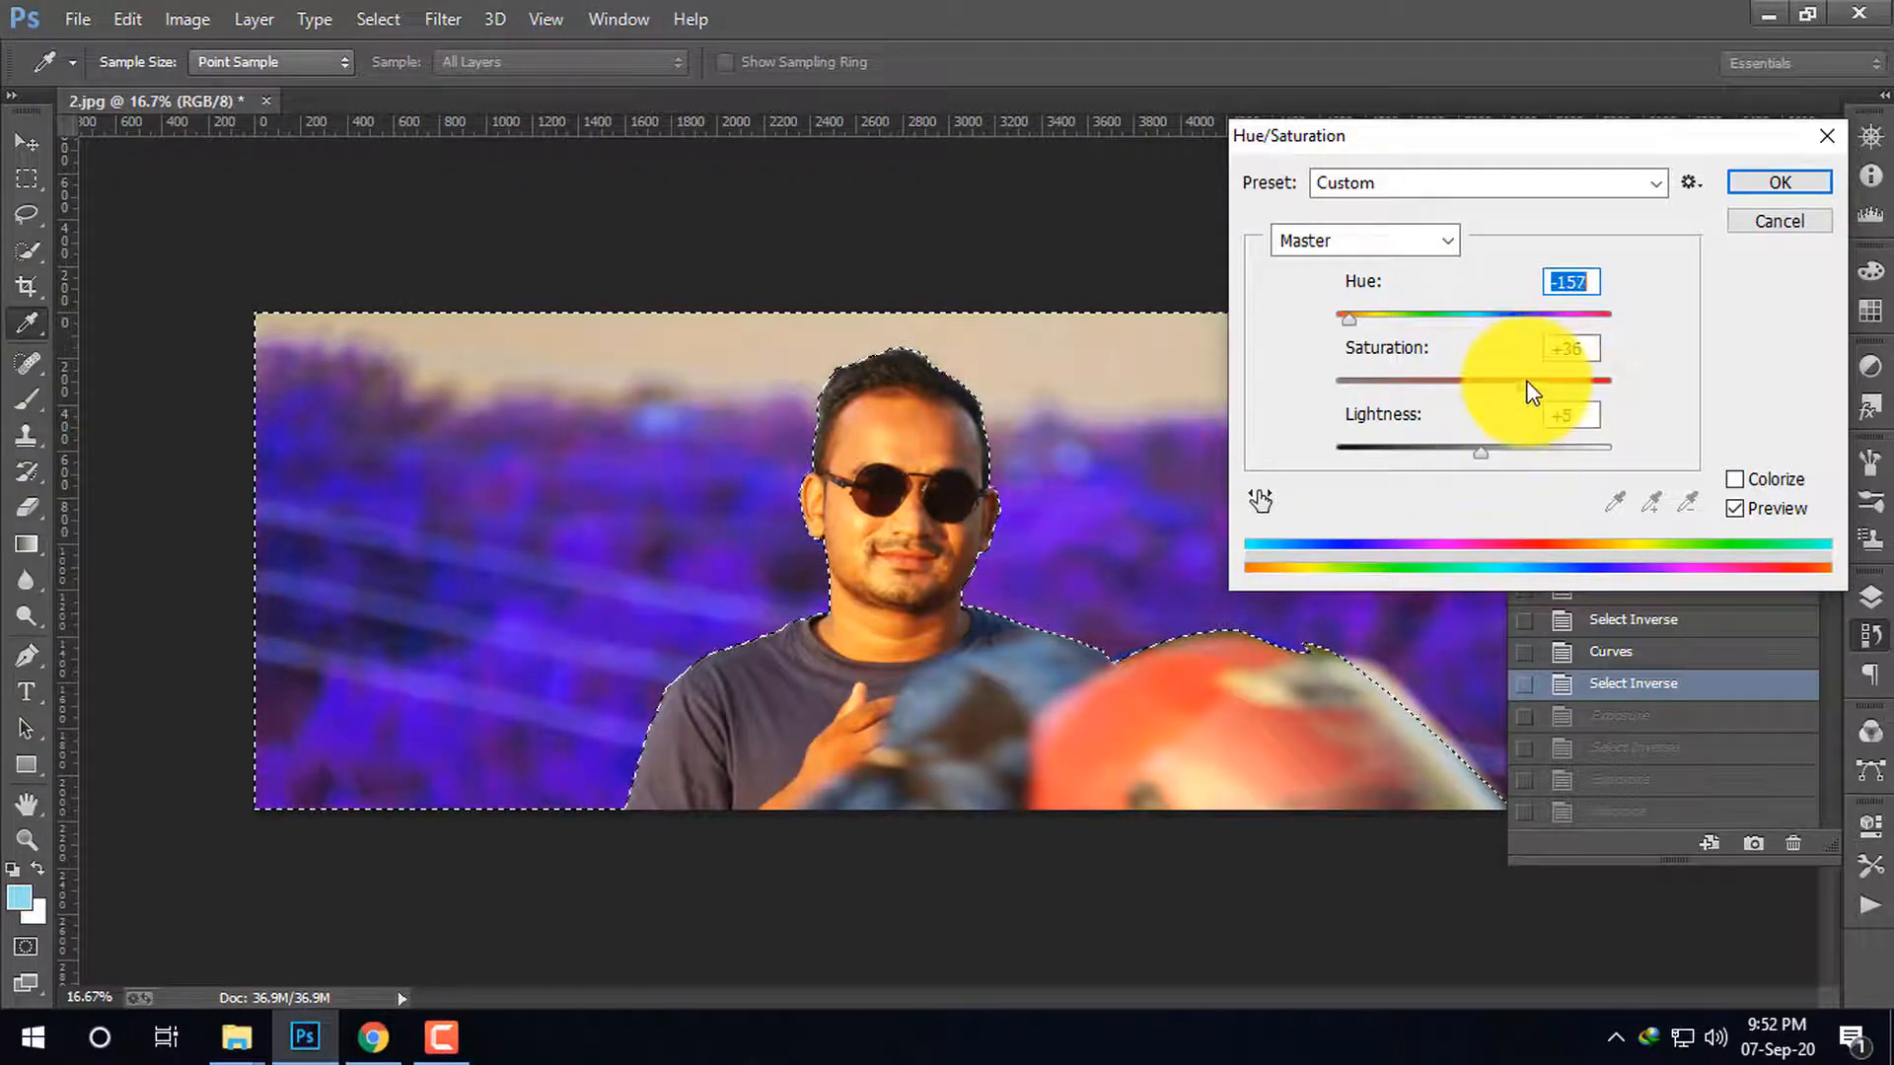
{"action": "mouse_move", "coordinate": [1523, 383]}
{"action": "left_mouse_down"}
{"action": "mouse_move", "coordinate": [1327, 395]}
{"action": "mouse_move", "coordinate": [1589, 388]}
{"action": "mouse_move", "coordinate": [1519, 393]}
{"action": "left_mouse_up"}
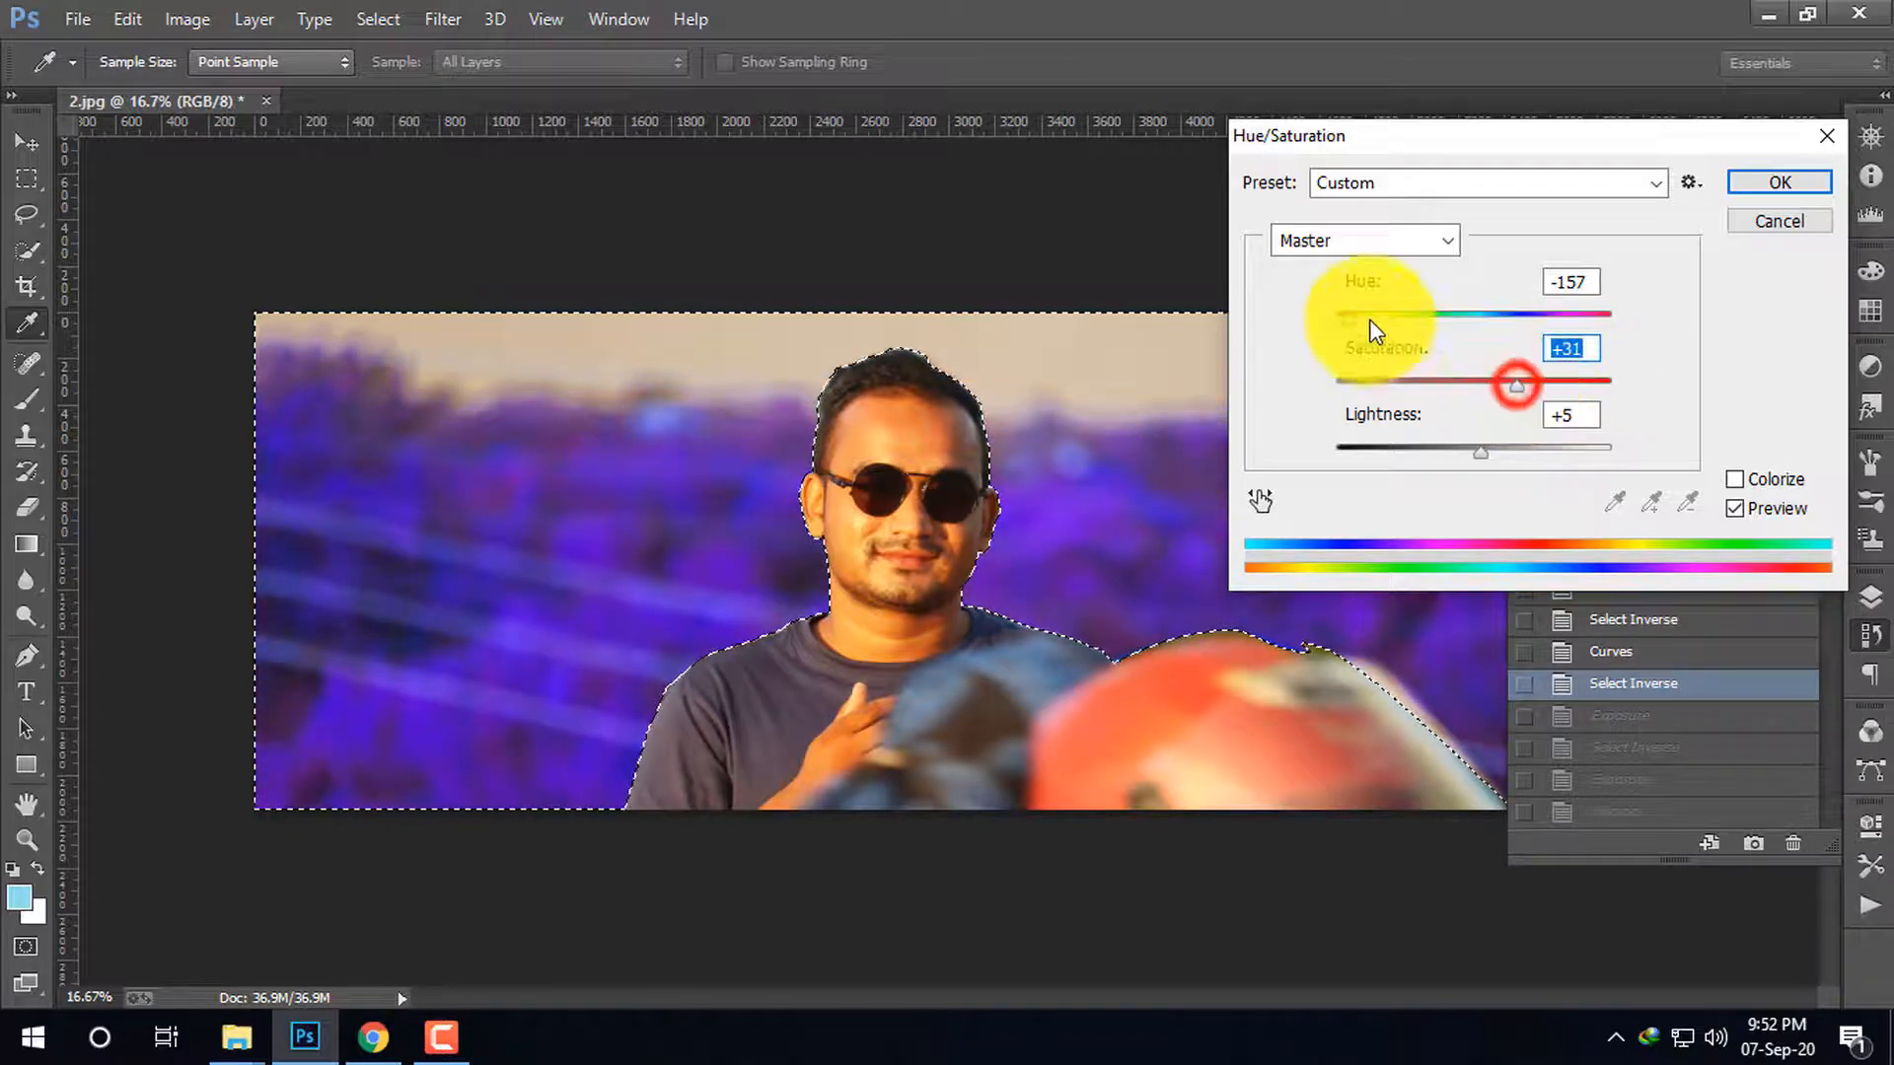
Set the background's Hue to -21, Saturation to +31 and Lightness to -14, and apply the Hue/Saturation adjustment.
{"action": "left_click_drag", "start_coordinate": [1347, 318], "coordinate": [1454, 321]}
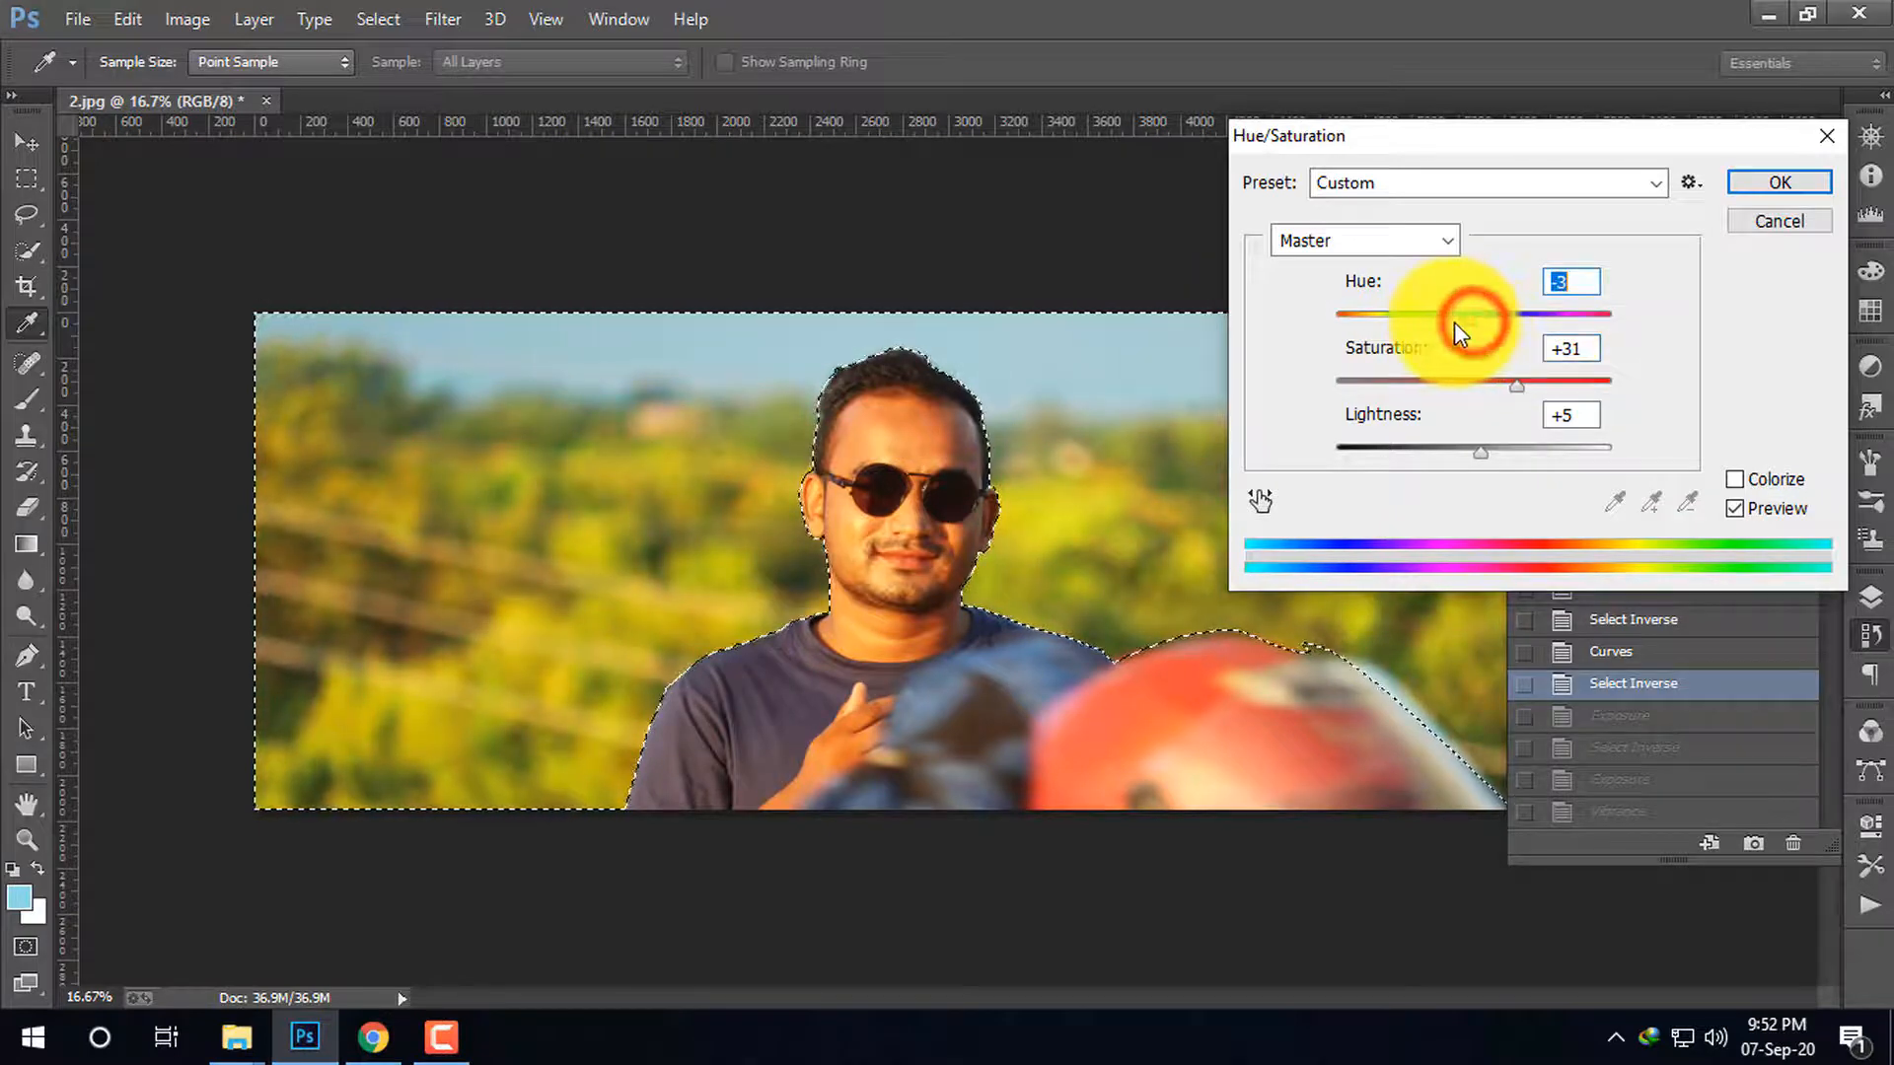
{"action": "left_click_drag", "start_coordinate": [1516, 380], "coordinate": [1473, 382]}
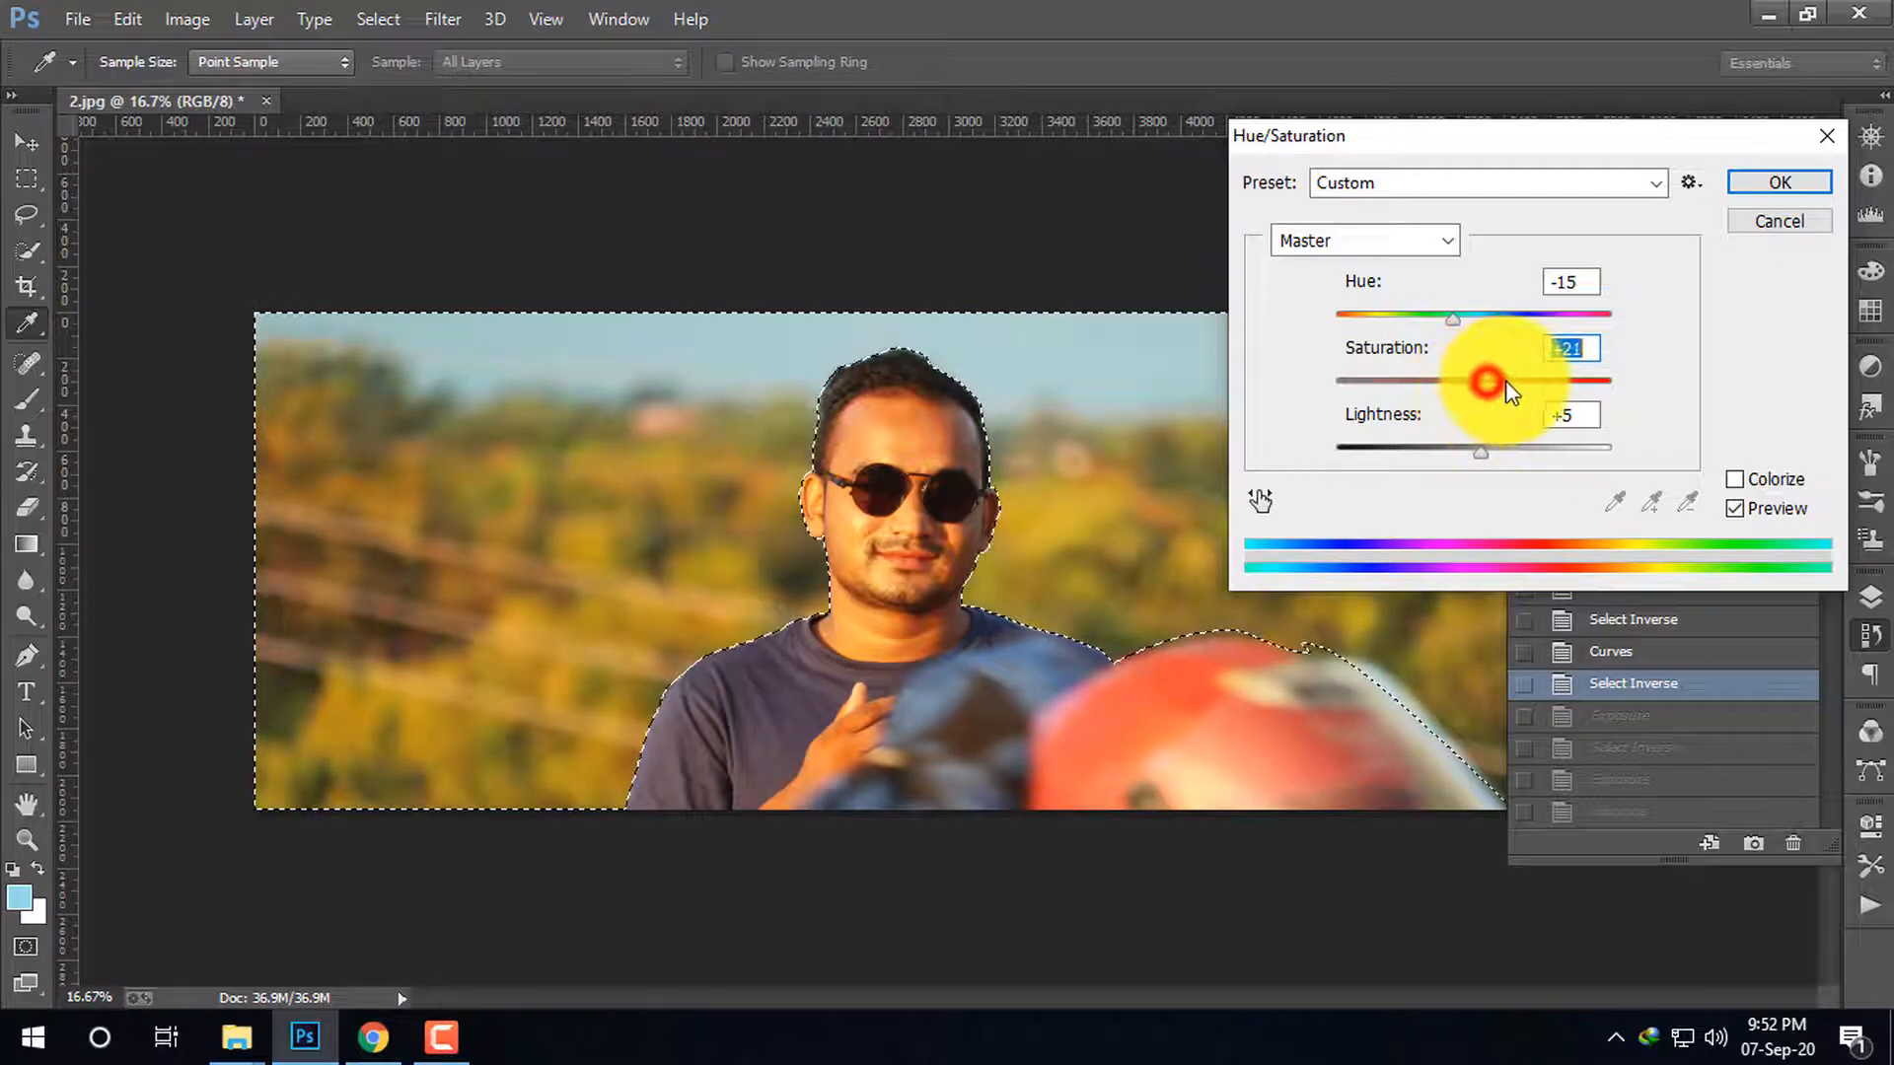
{"action": "mouse_move", "coordinate": [1454, 320]}
{"action": "left_mouse_down"}
{"action": "mouse_move", "coordinate": [1500, 323]}
{"action": "mouse_move", "coordinate": [1407, 323]}
{"action": "mouse_move", "coordinate": [1445, 318]}
{"action": "left_mouse_up"}
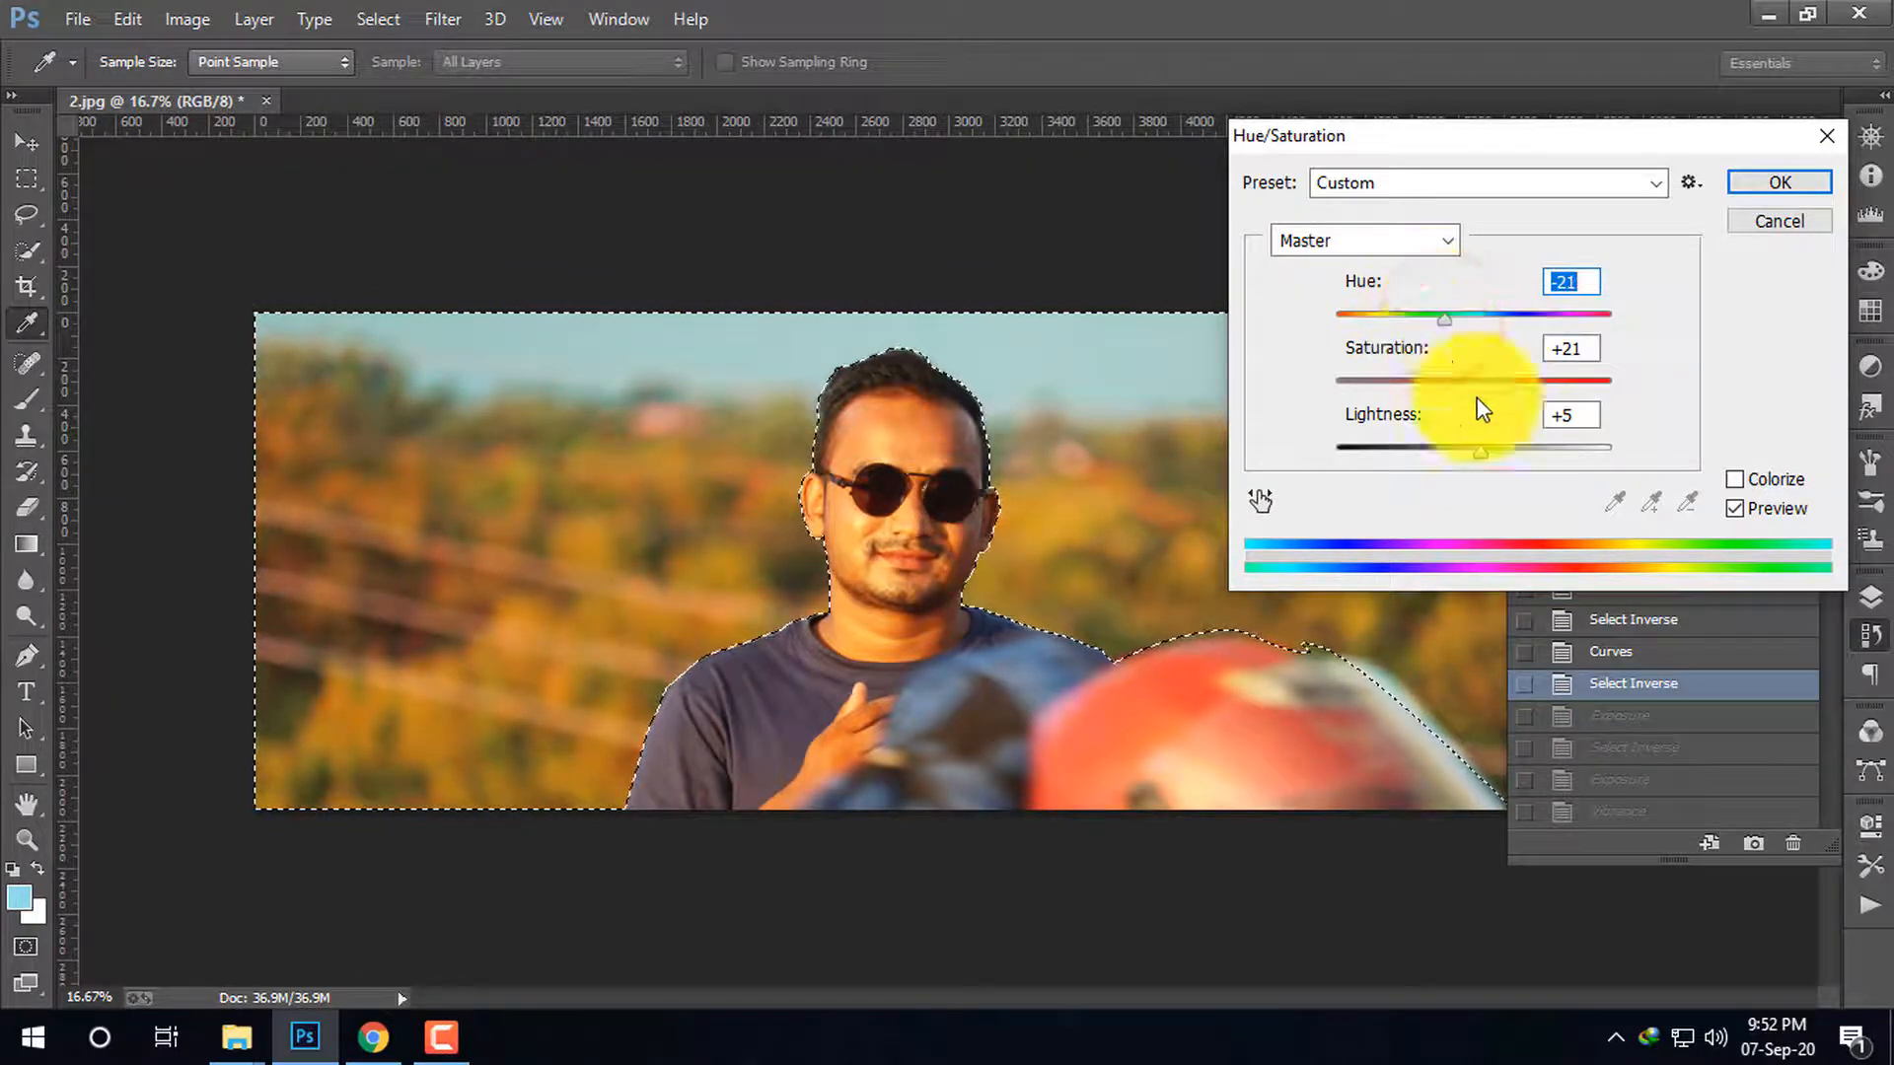
{"action": "mouse_move", "coordinate": [1481, 448]}
{"action": "left_mouse_down"}
{"action": "mouse_move", "coordinate": [1506, 448]}
{"action": "mouse_move", "coordinate": [1454, 449]}
{"action": "left_mouse_up"}
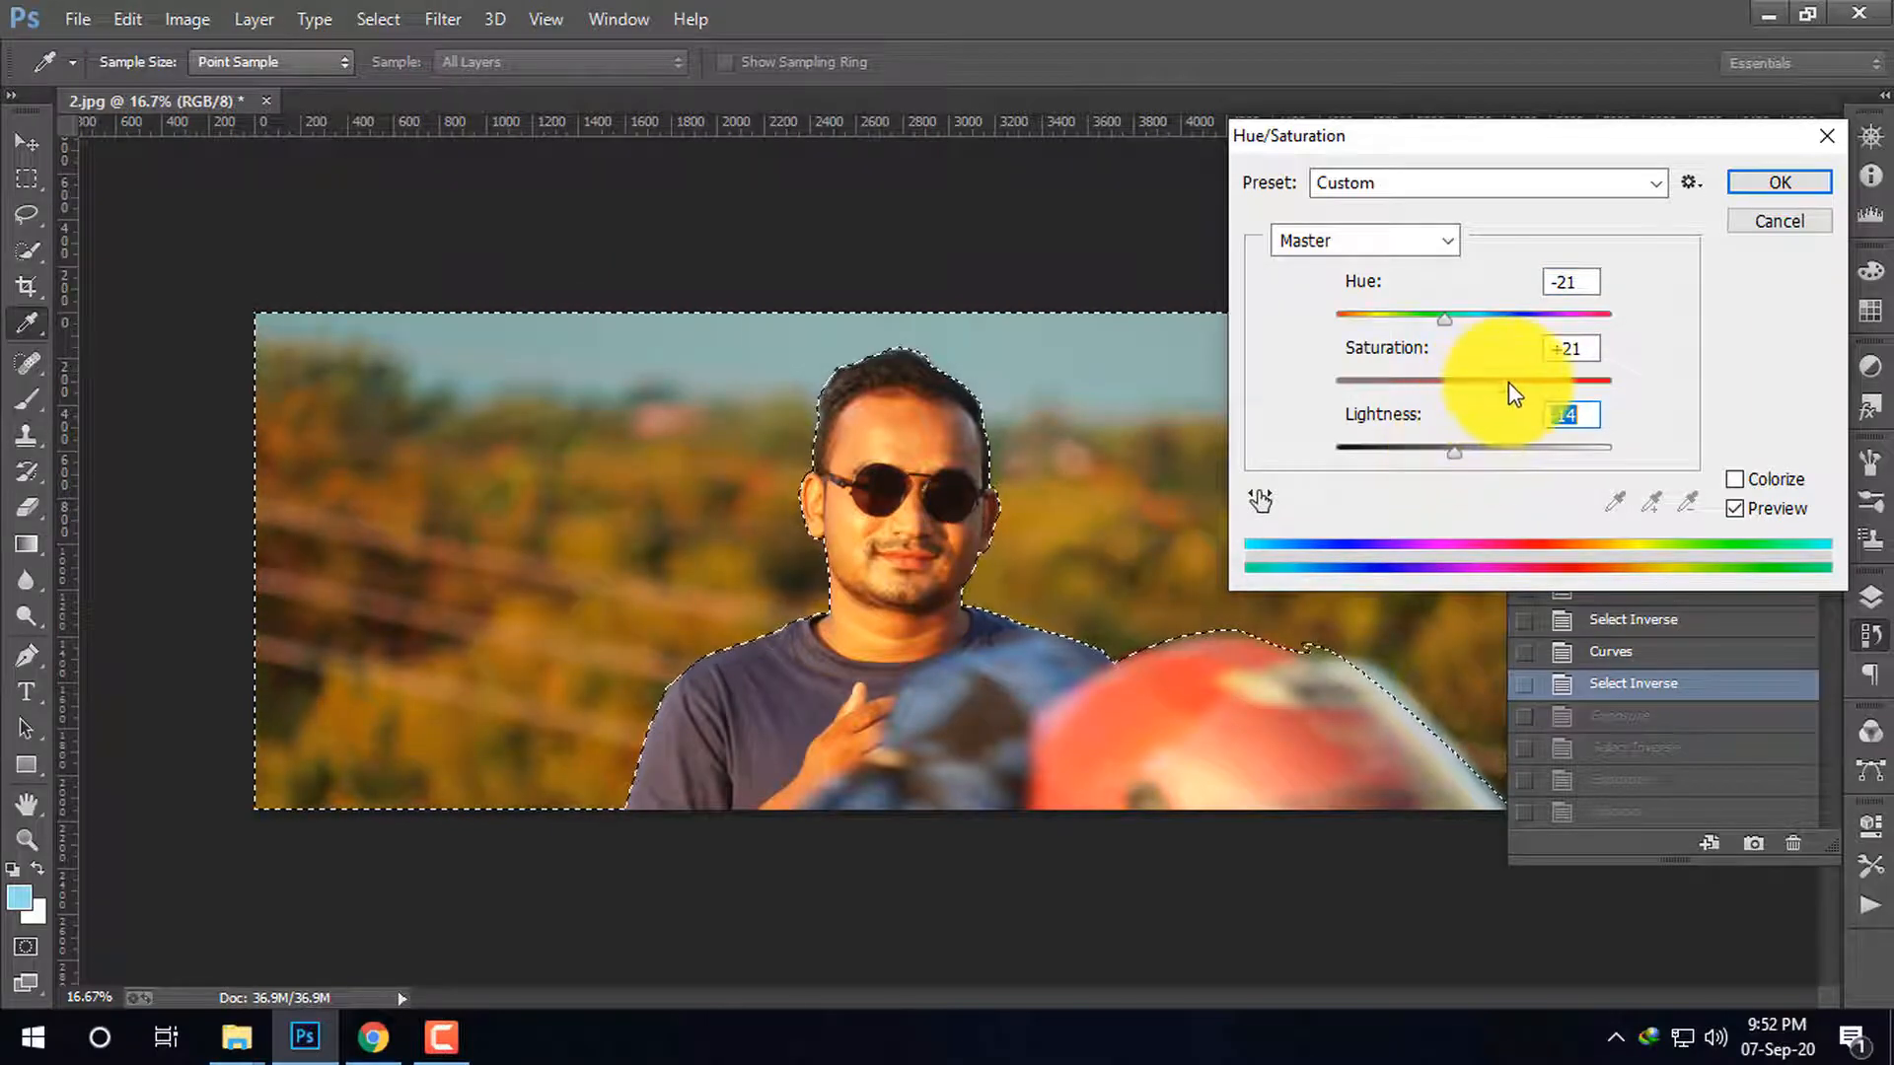
{"action": "mouse_move", "coordinate": [1528, 394]}
{"action": "left_mouse_down"}
{"action": "mouse_move", "coordinate": [1549, 391]}
{"action": "mouse_move", "coordinate": [1516, 387]}
{"action": "left_mouse_up"}
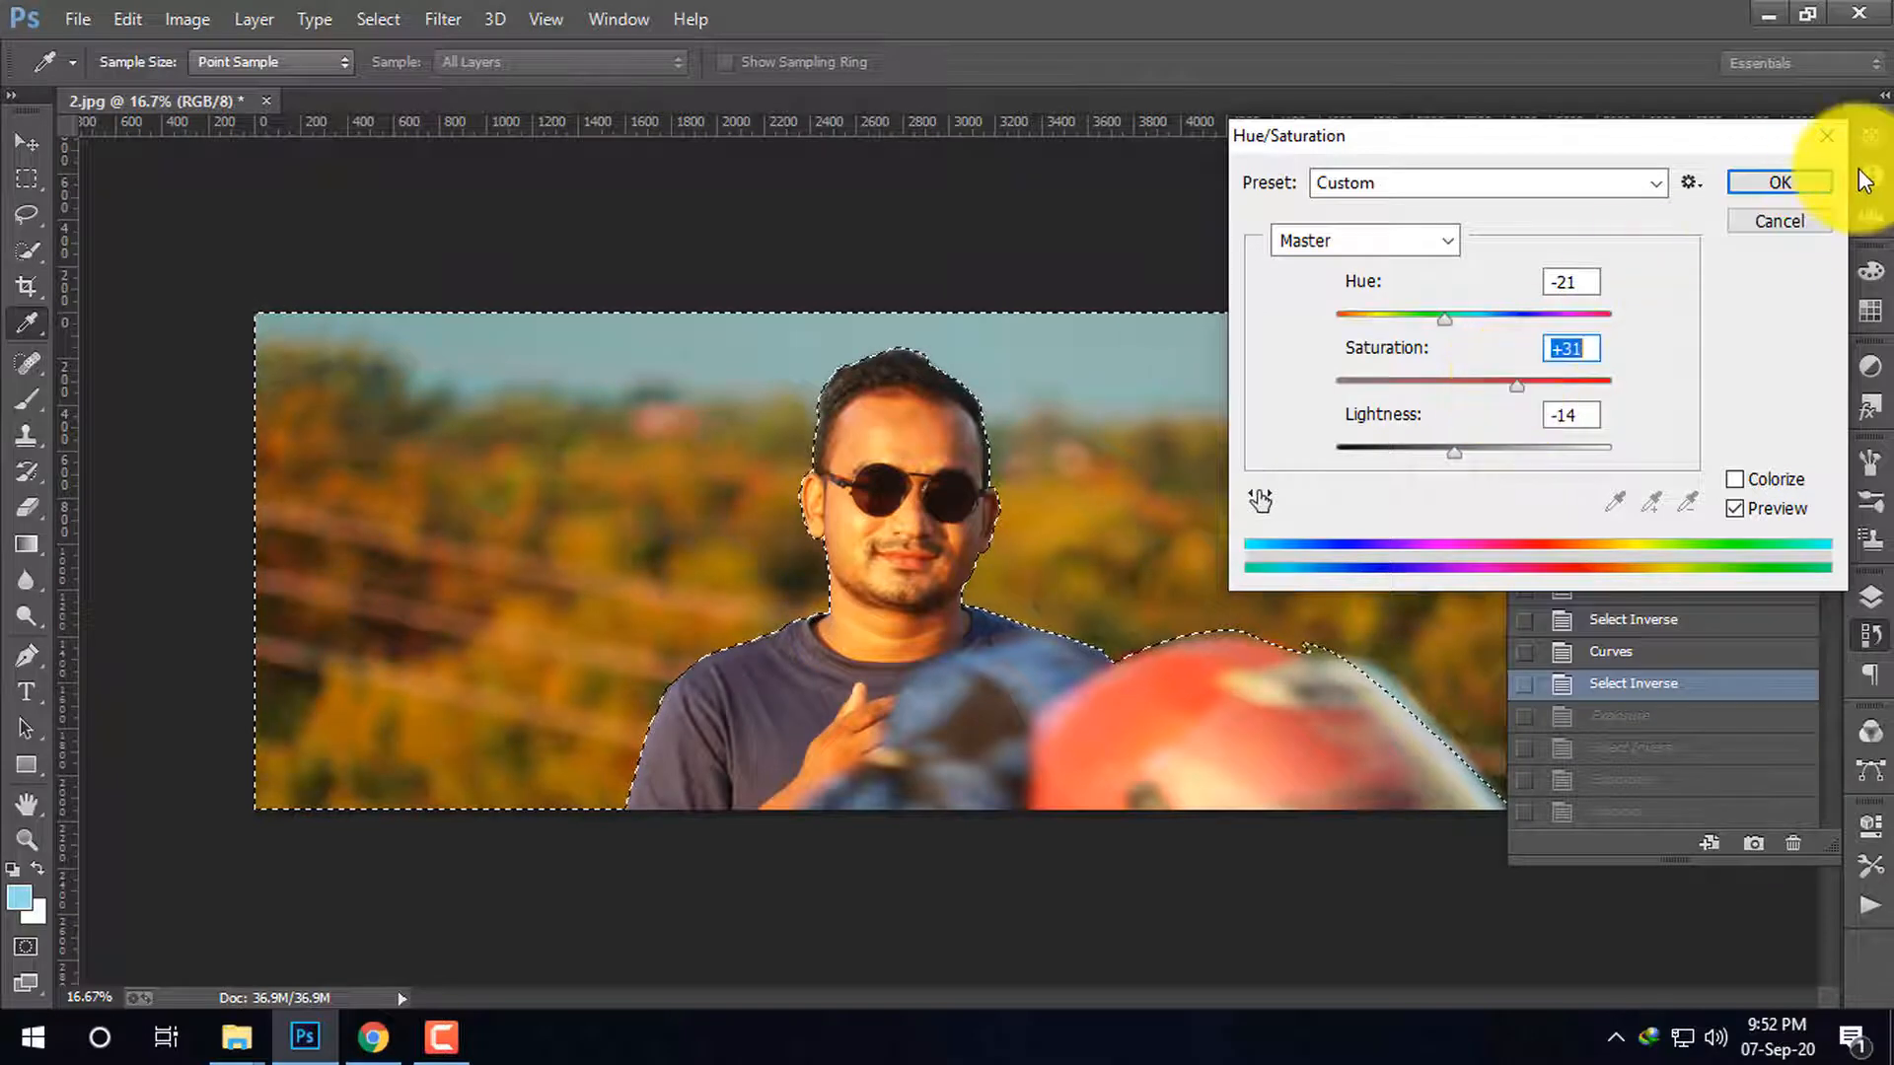
{"action": "left_click", "coordinate": [1778, 185]}
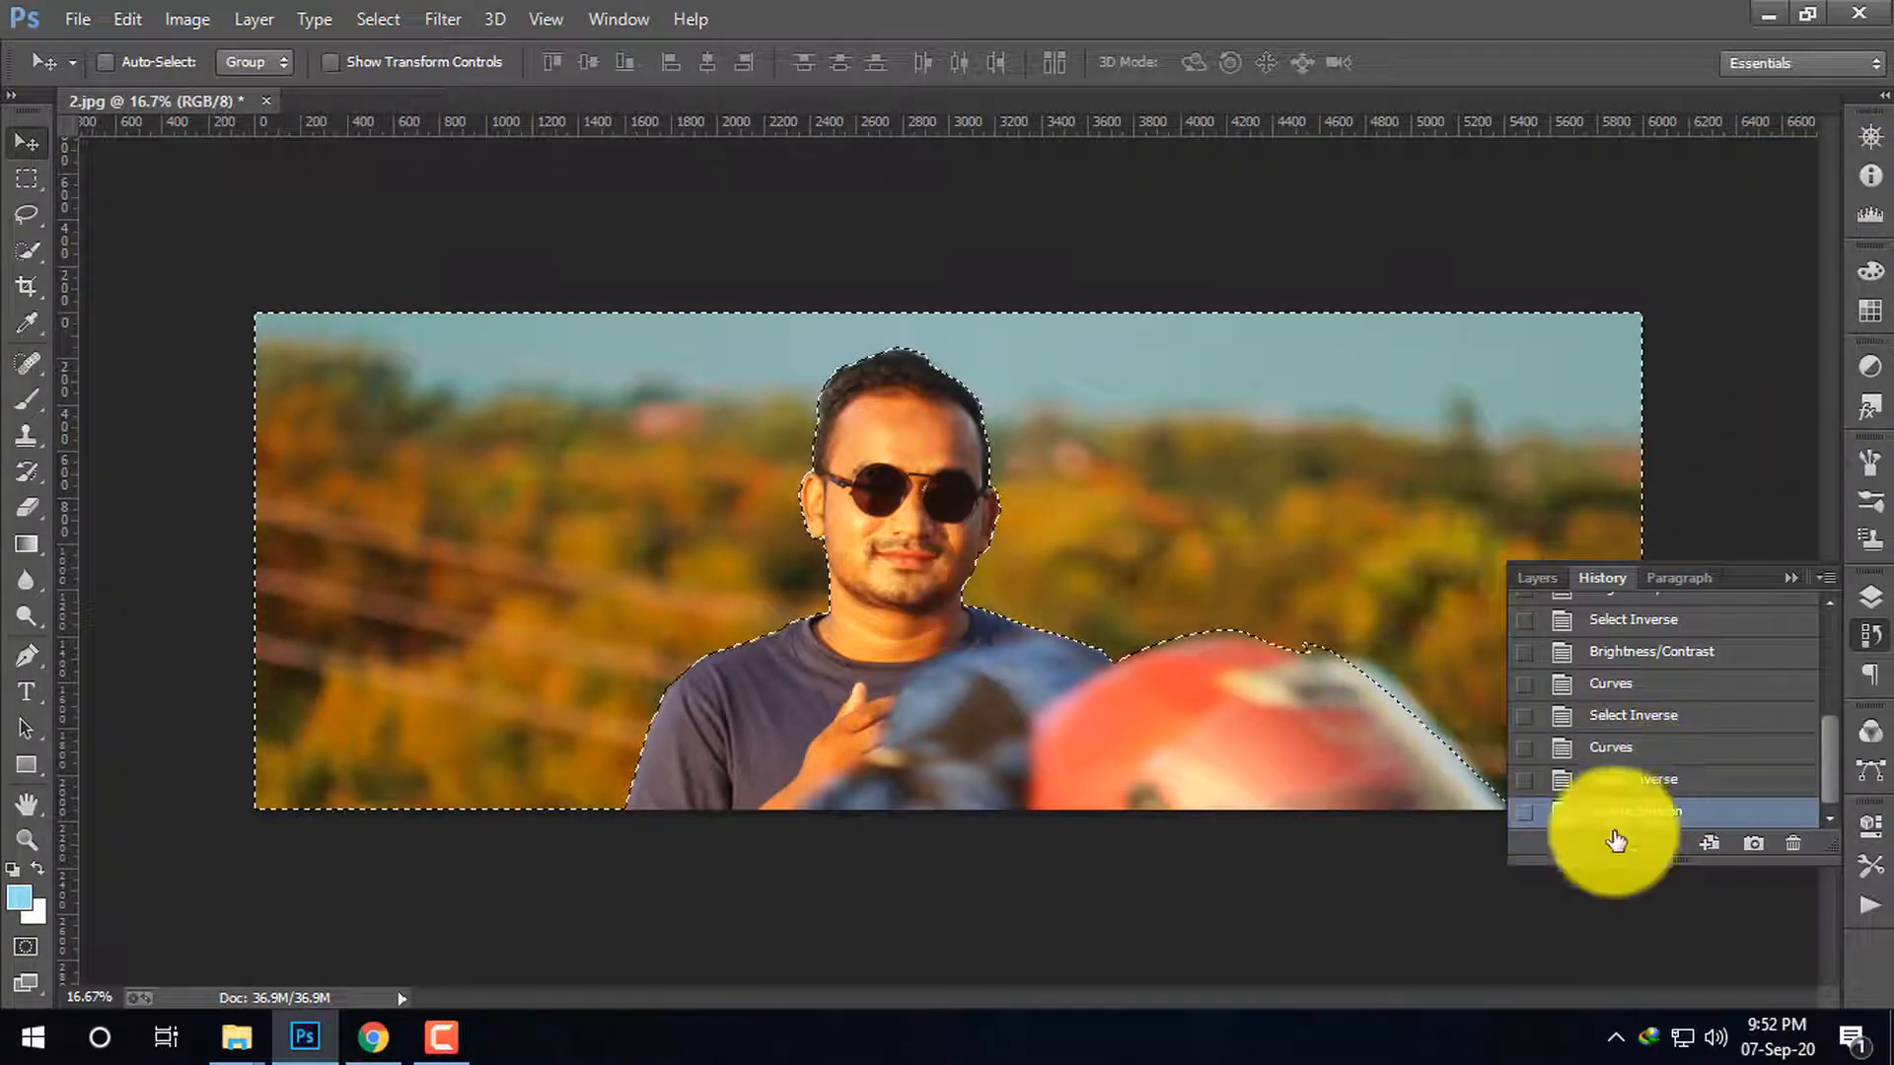
Compare the portrait before and after the Hue/Saturation adjustment by switching between the last two history states.
{"action": "left_click", "coordinate": [1637, 780]}
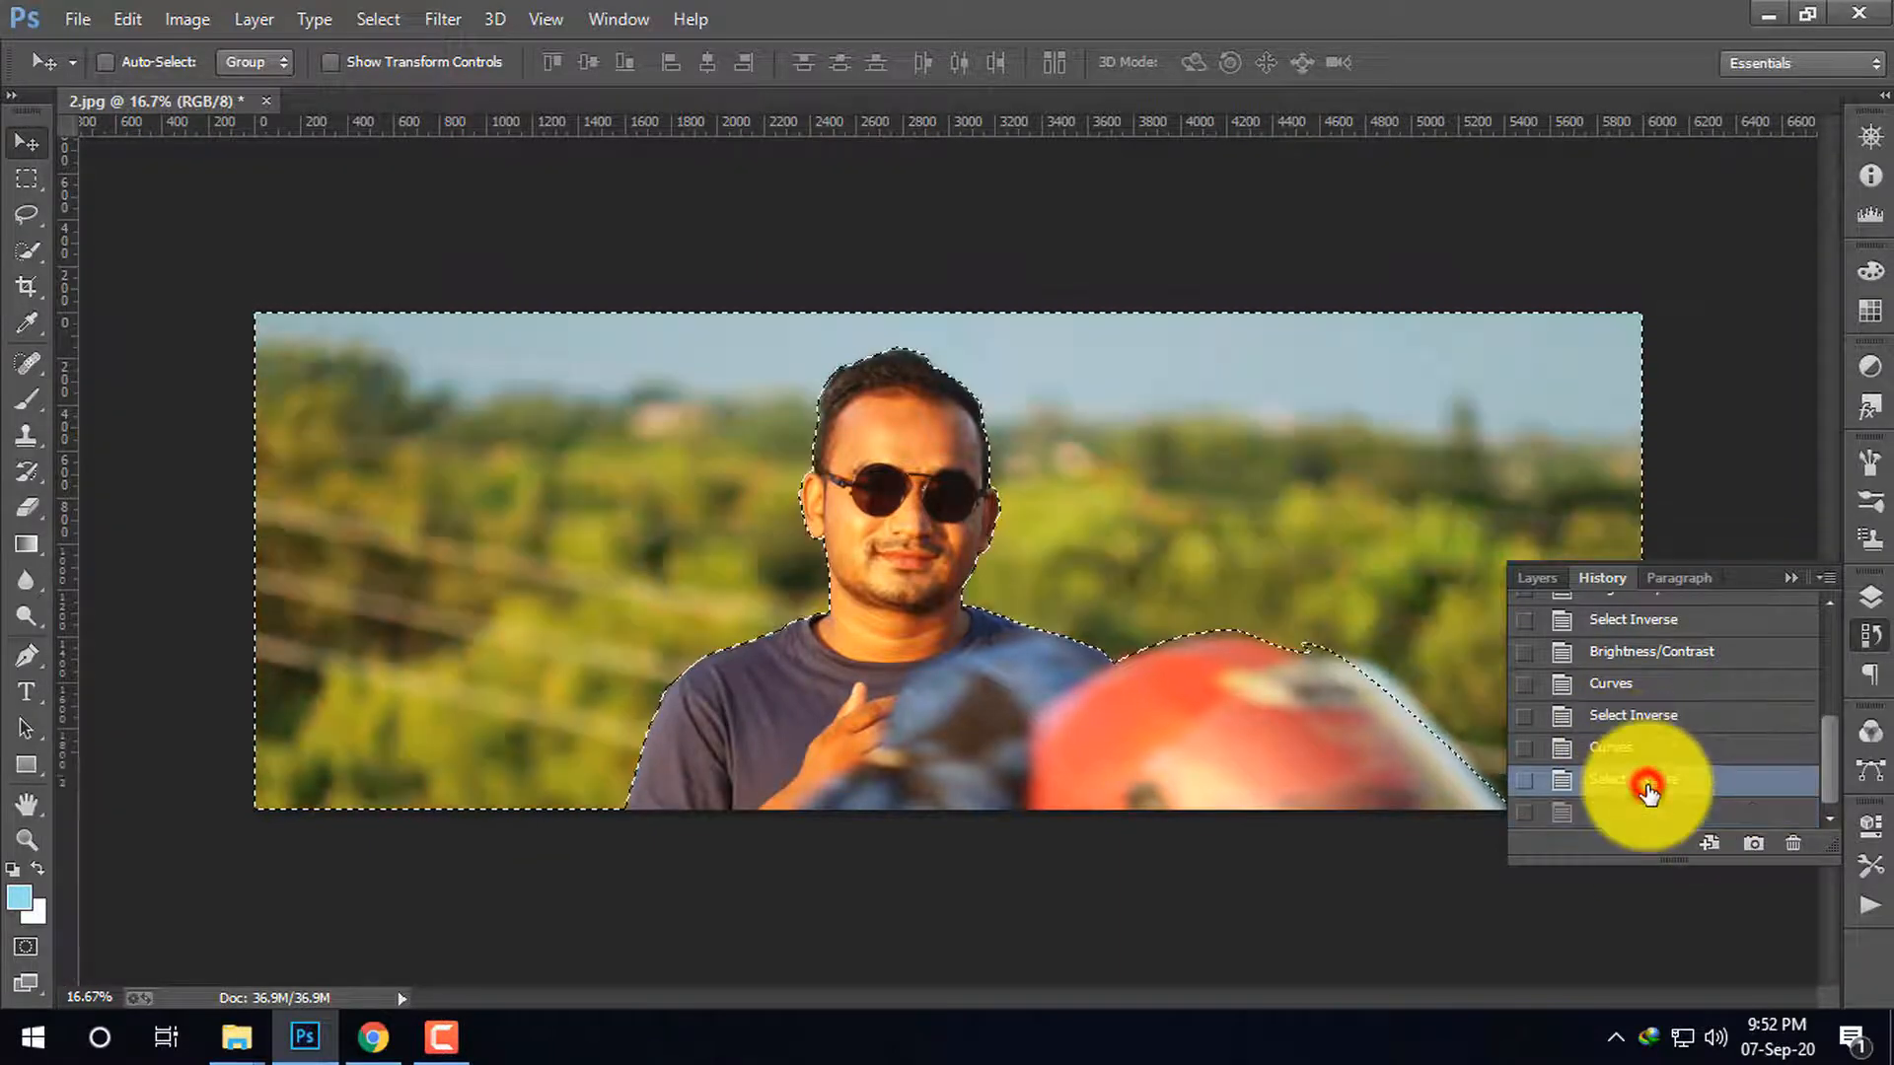
{"action": "left_click", "coordinate": [1661, 813]}
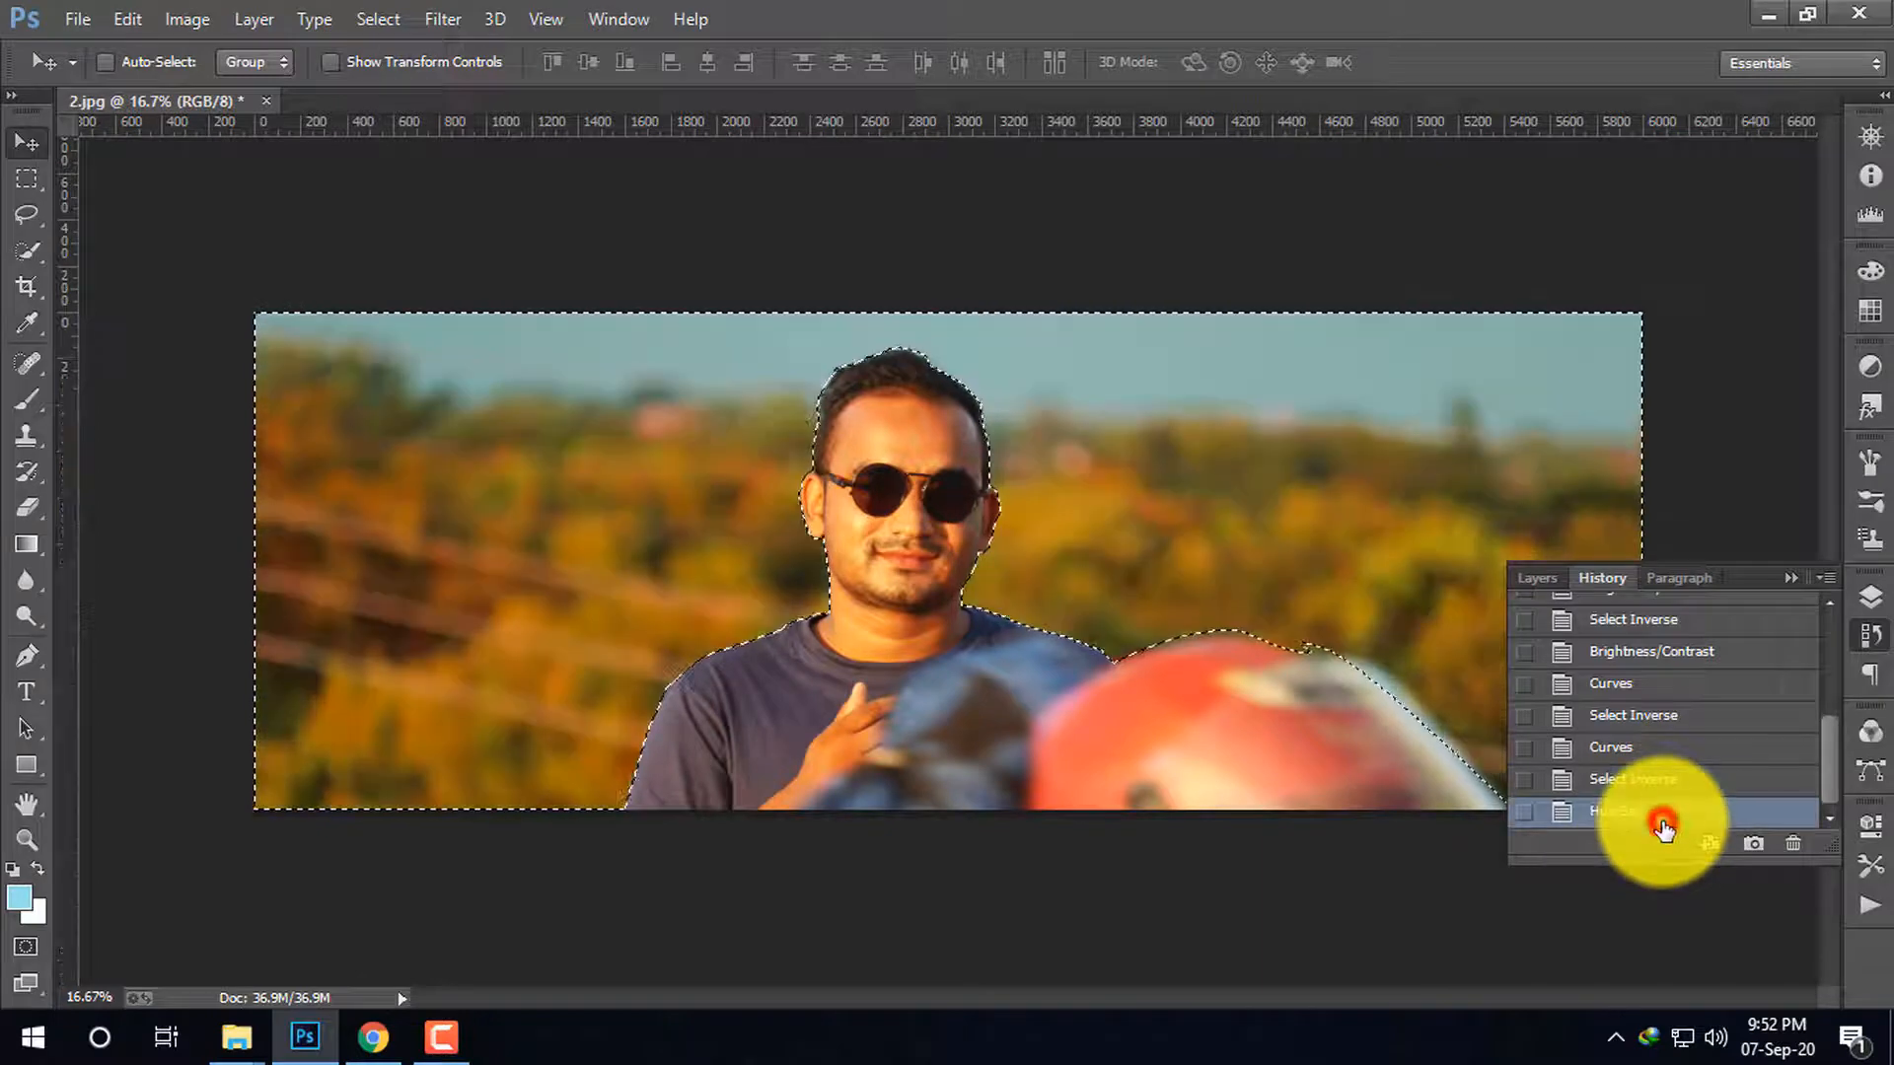
{"action": "left_click", "coordinate": [1641, 779]}
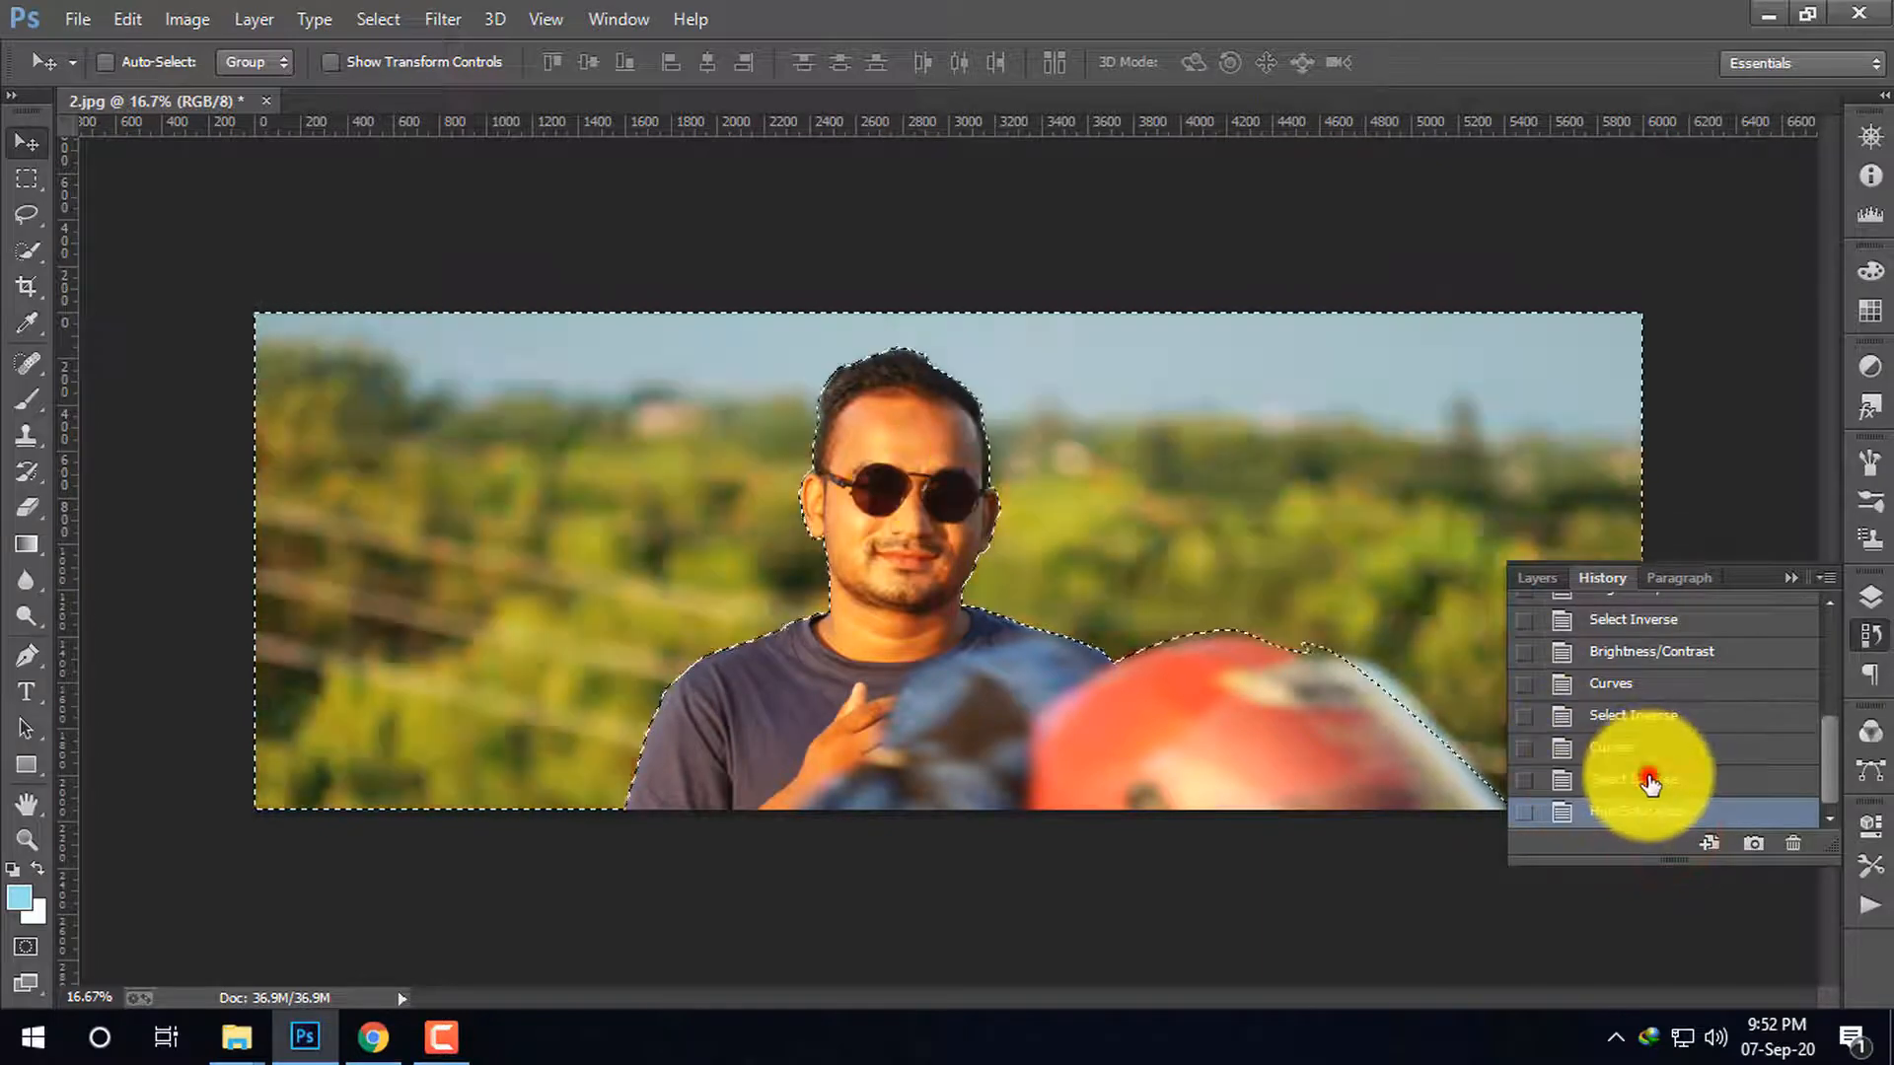
{"action": "left_click", "coordinate": [1645, 812]}
{"action": "left_click", "coordinate": [1640, 778]}
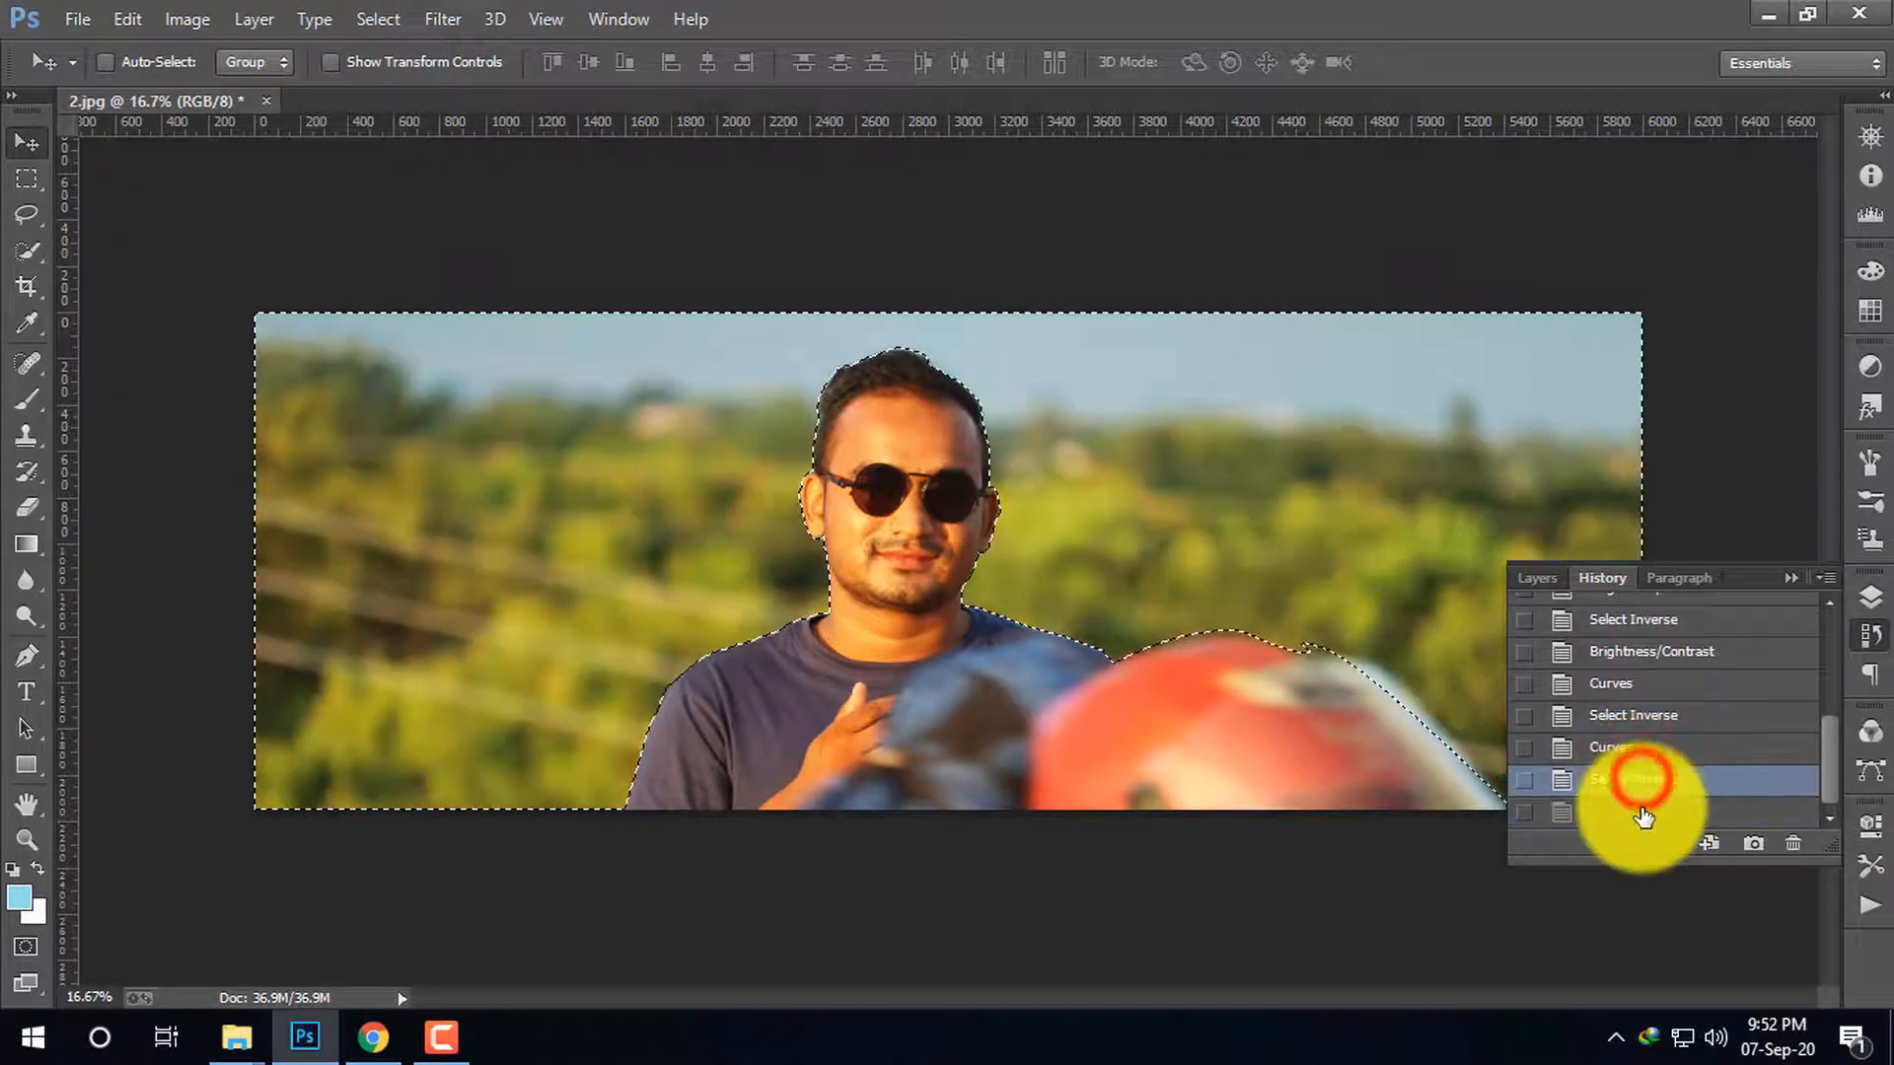
{"action": "left_click", "coordinate": [1642, 813]}
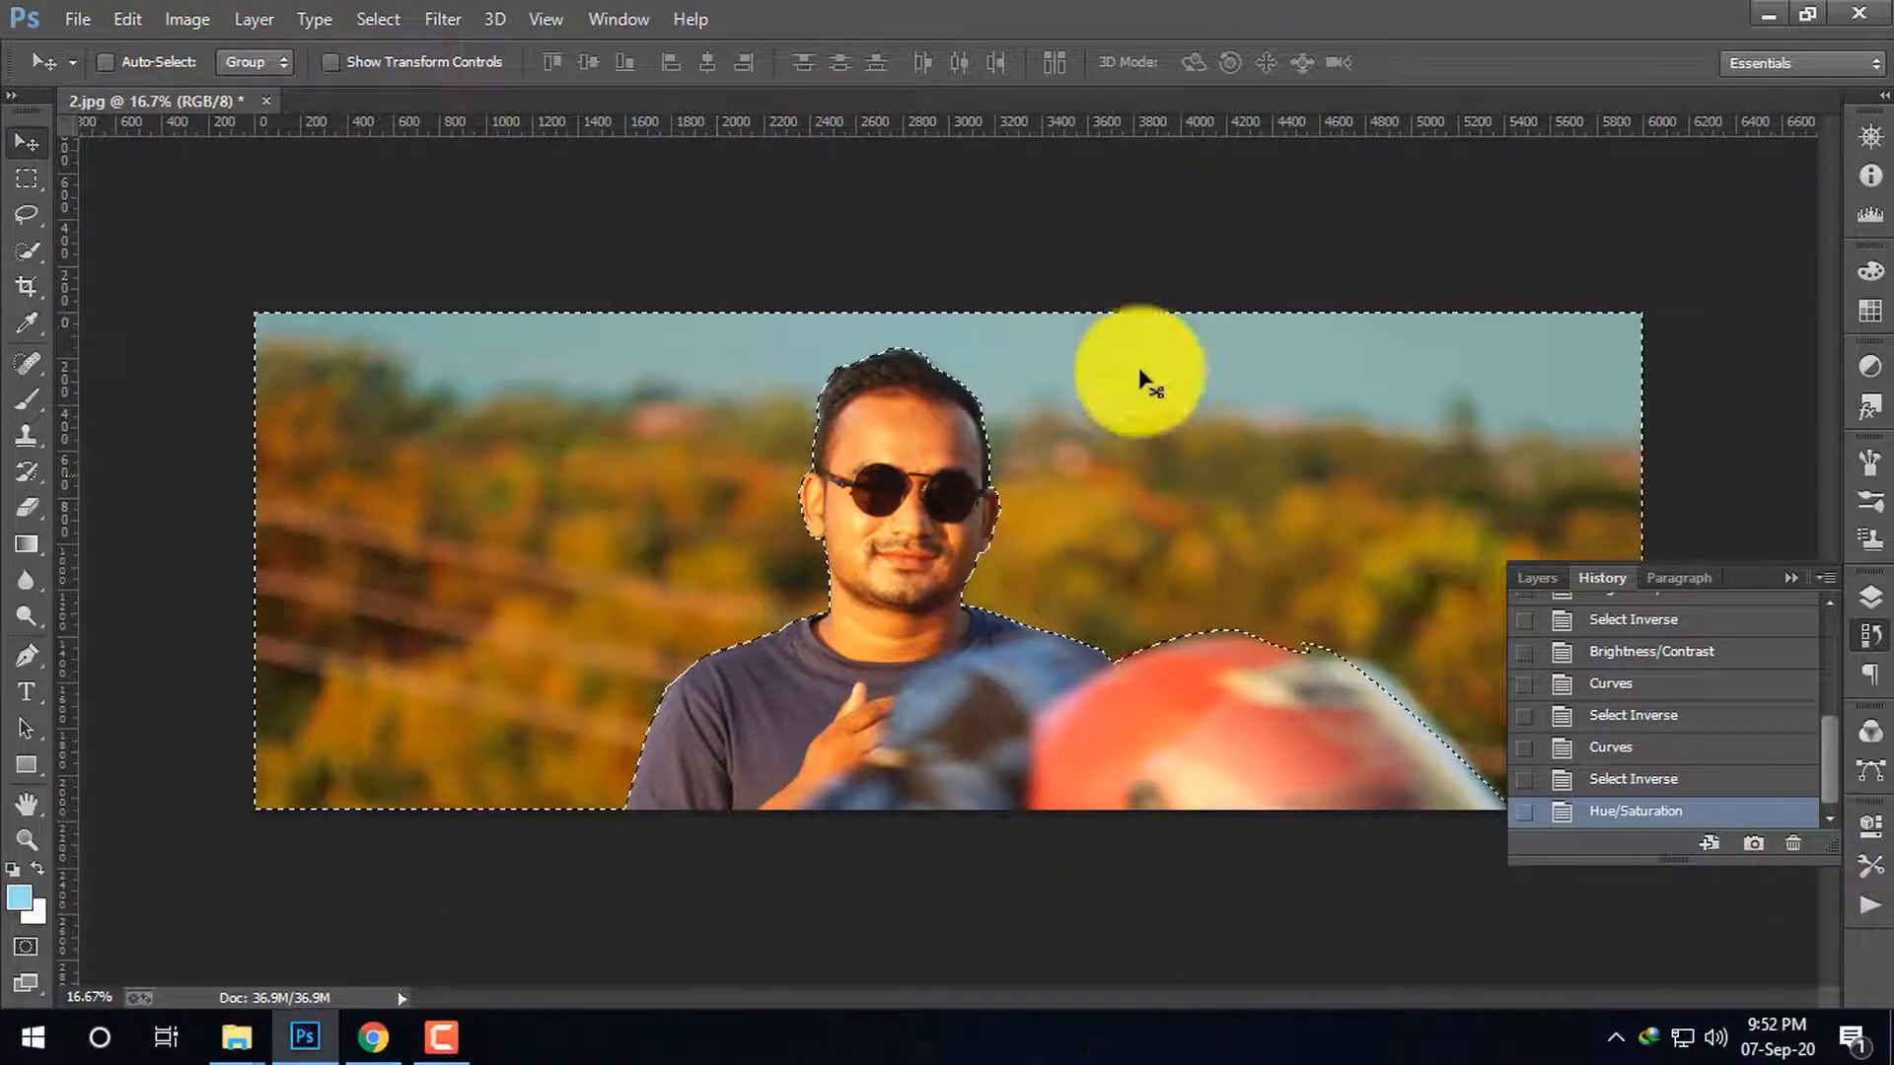
{"action": "left_click", "coordinate": [440, 1036]}
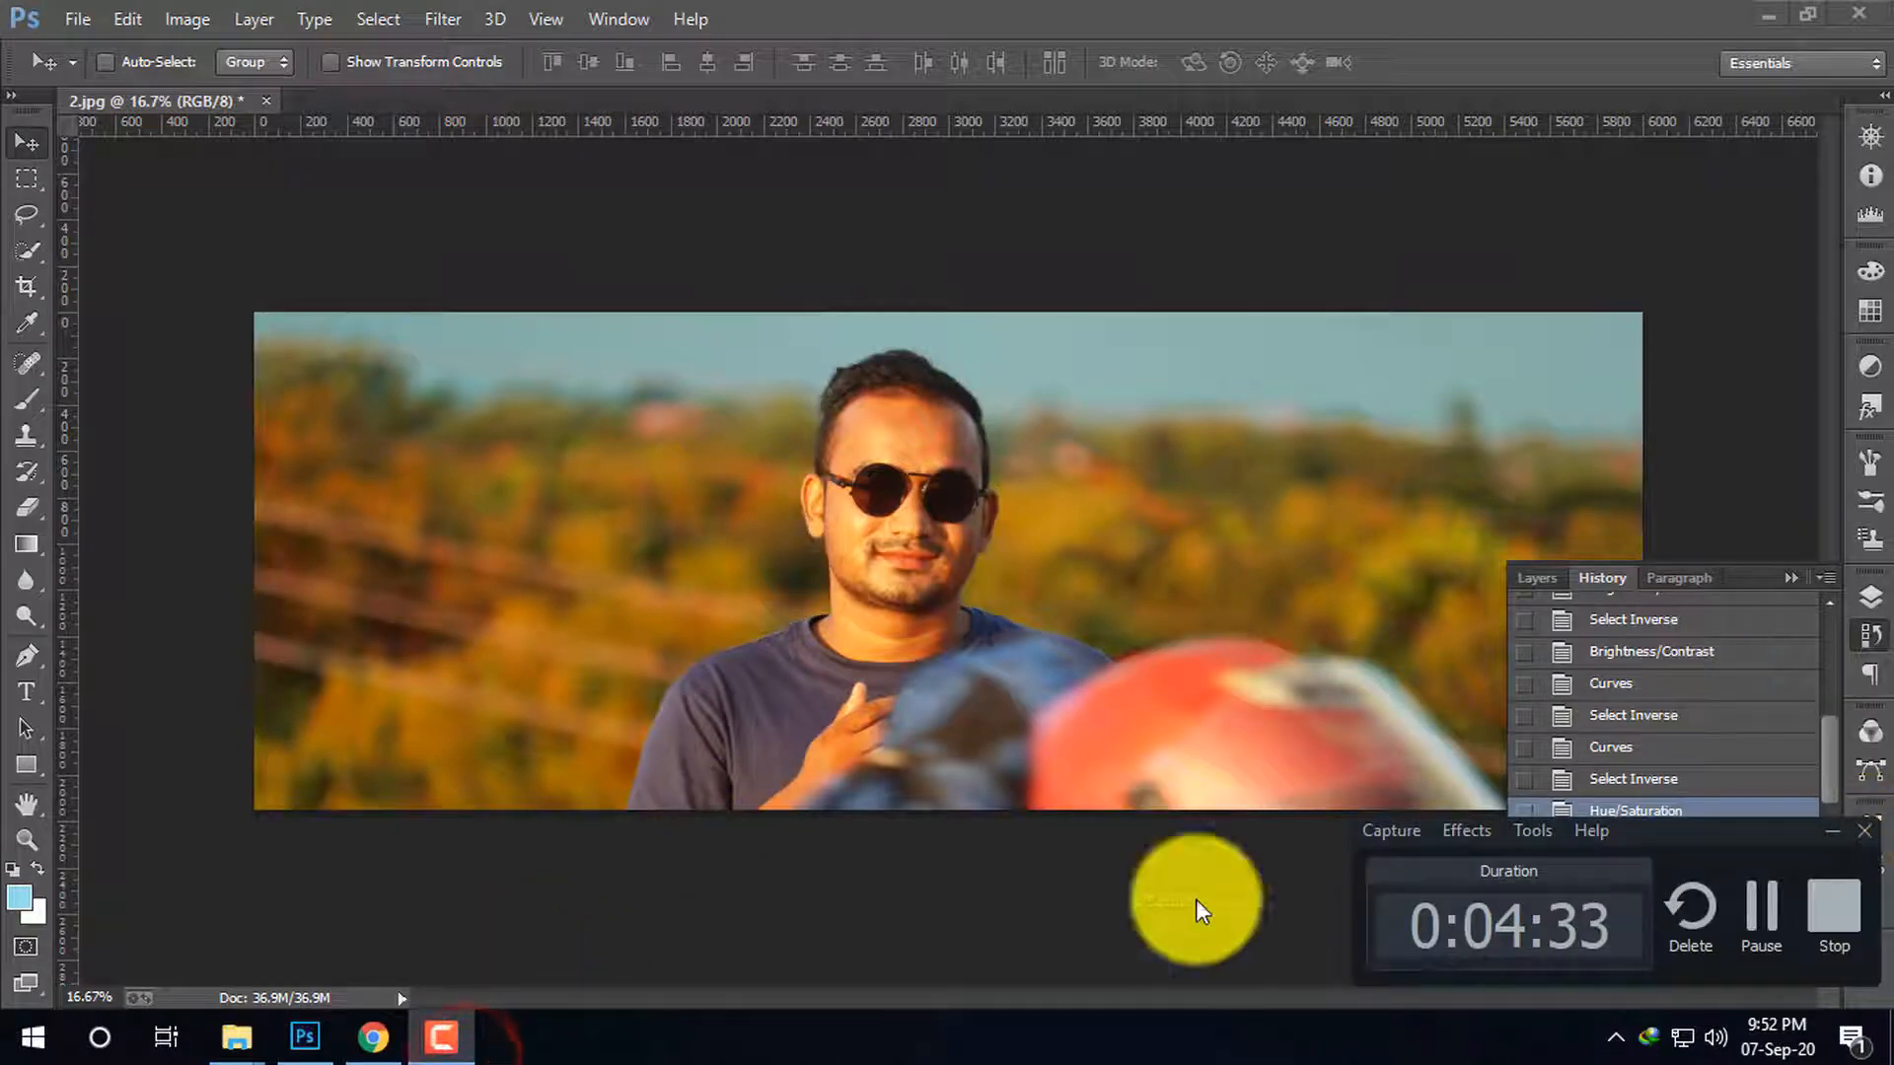